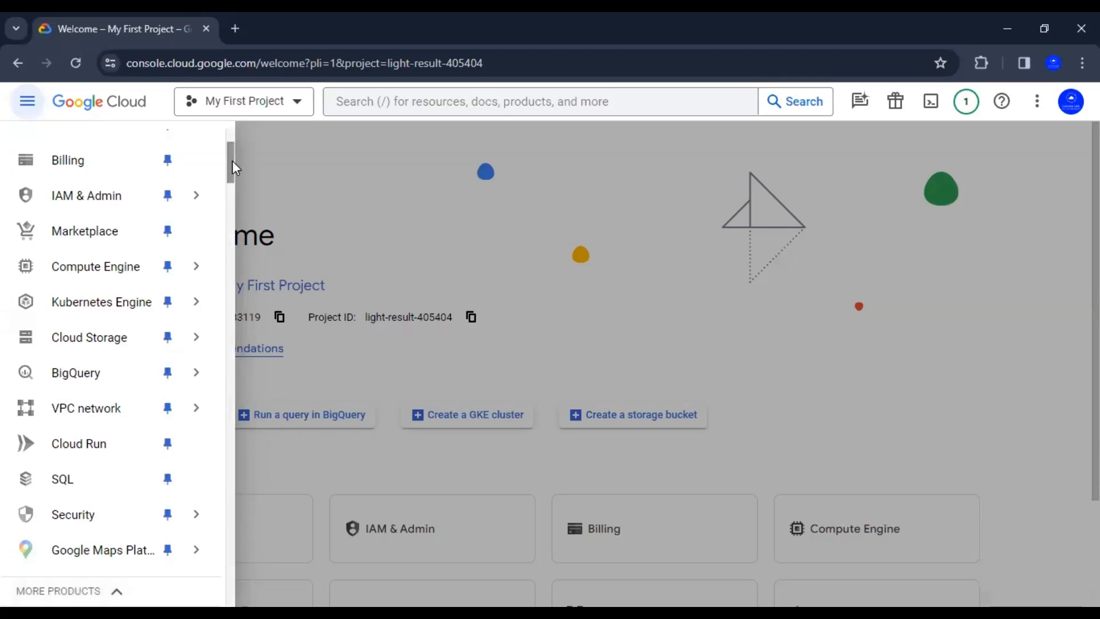
{"action": "left_click_drag", "start_coordinate": [232, 160], "coordinate": [234, 260]}
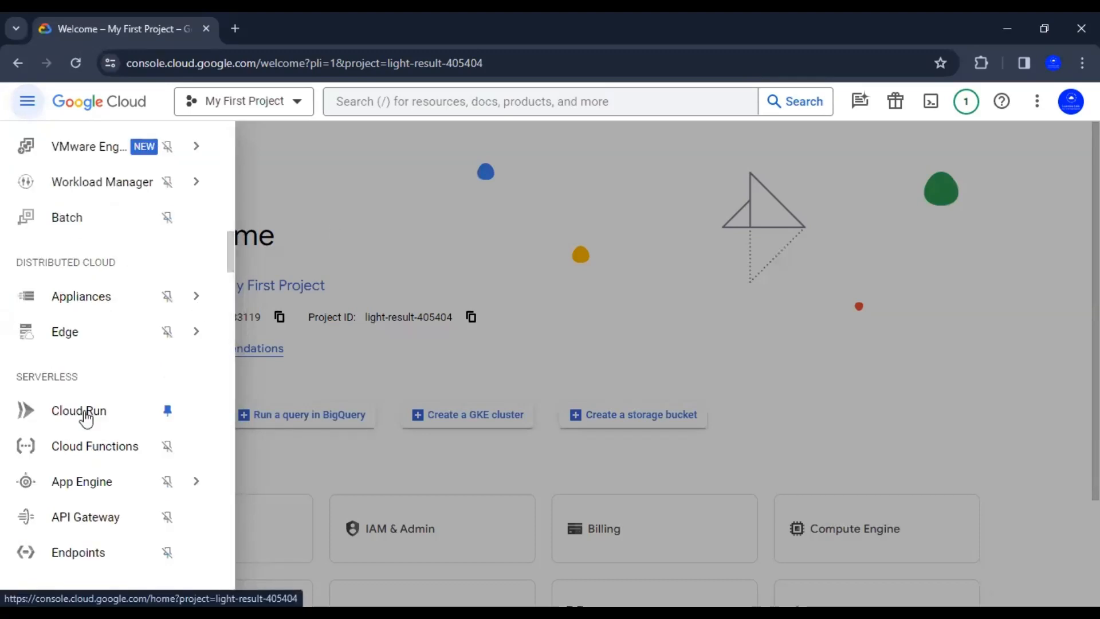
{"action": "left_click", "coordinate": [420, 102]}
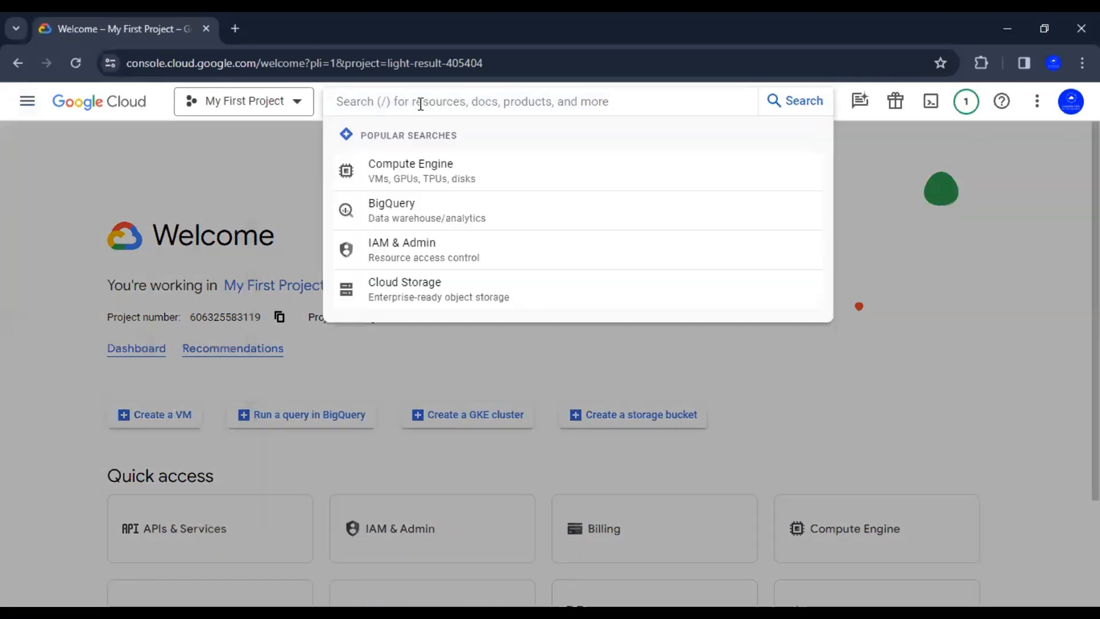
{"action": "type", "text": "vm ins"}
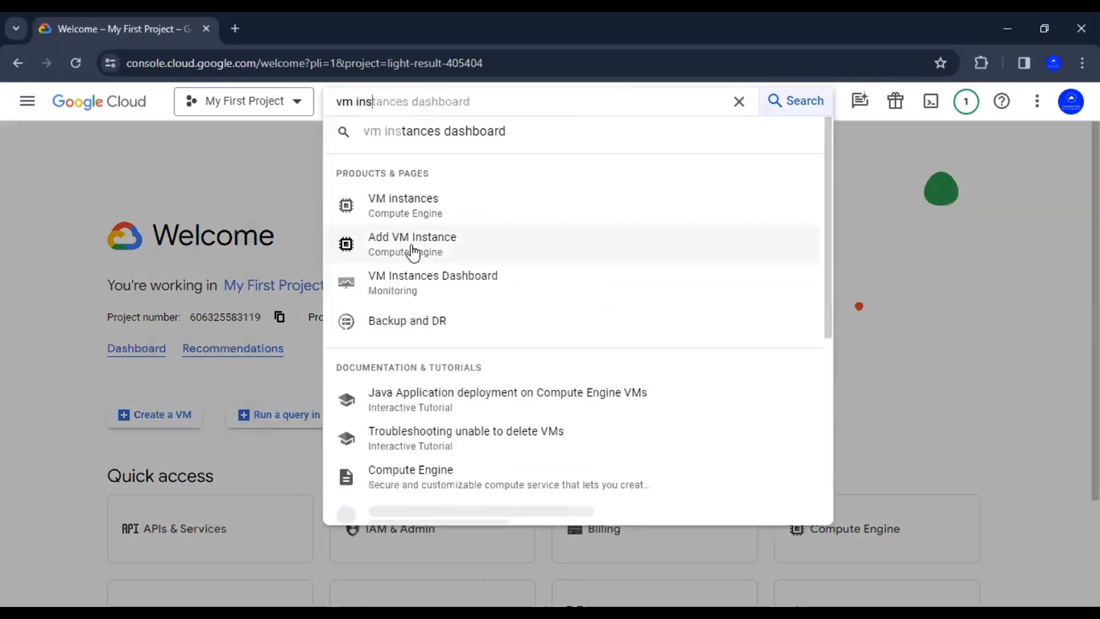
{"action": "left_click", "coordinate": [128, 414]}
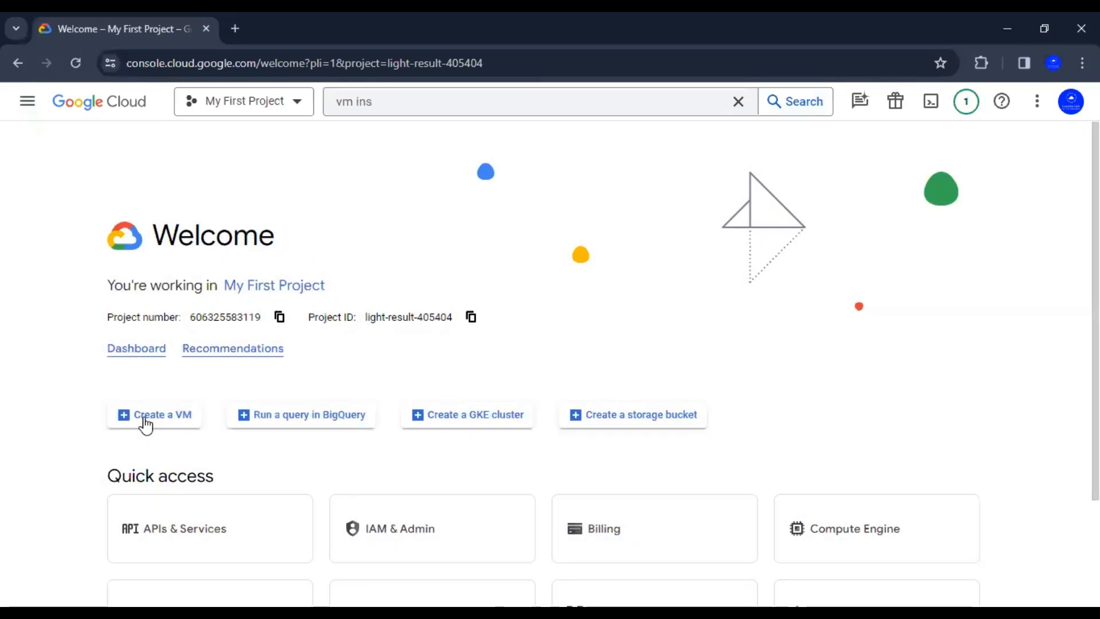
{"action": "left_click", "coordinate": [28, 103]}
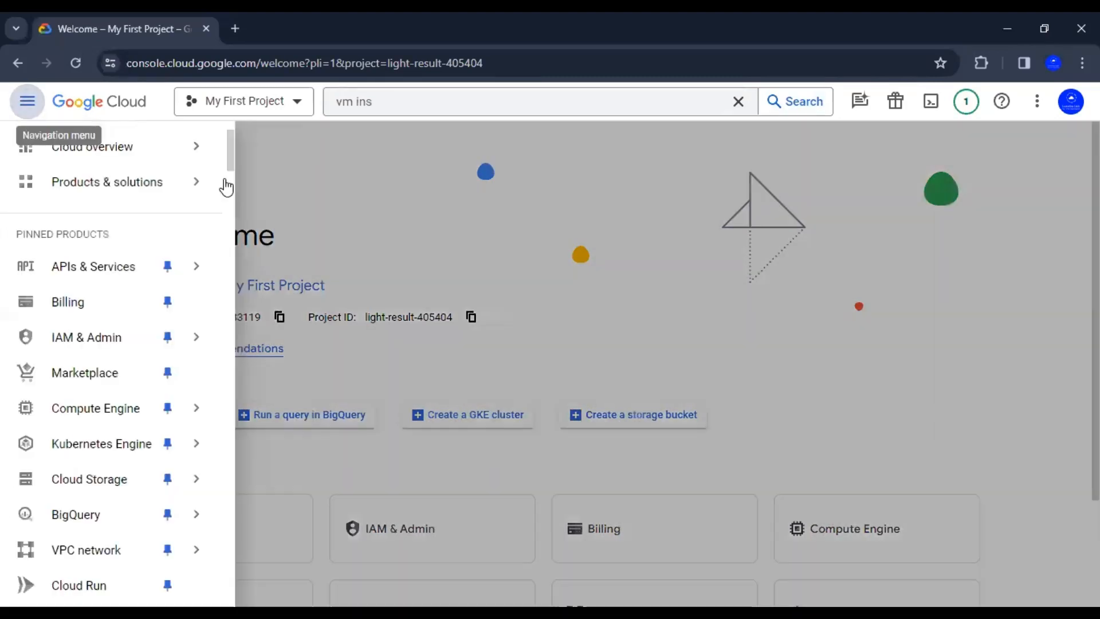
{"action": "left_click", "coordinate": [483, 209]}
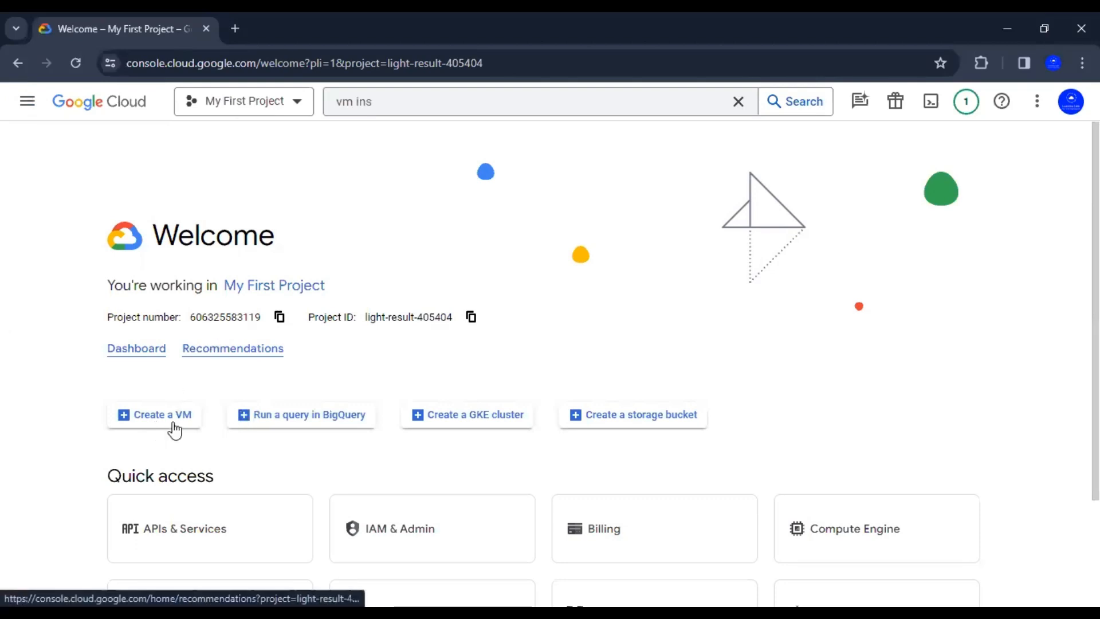
Start creating a new VM instance, keeping My First Project as the selected project
{"action": "left_click", "coordinate": [174, 430]}
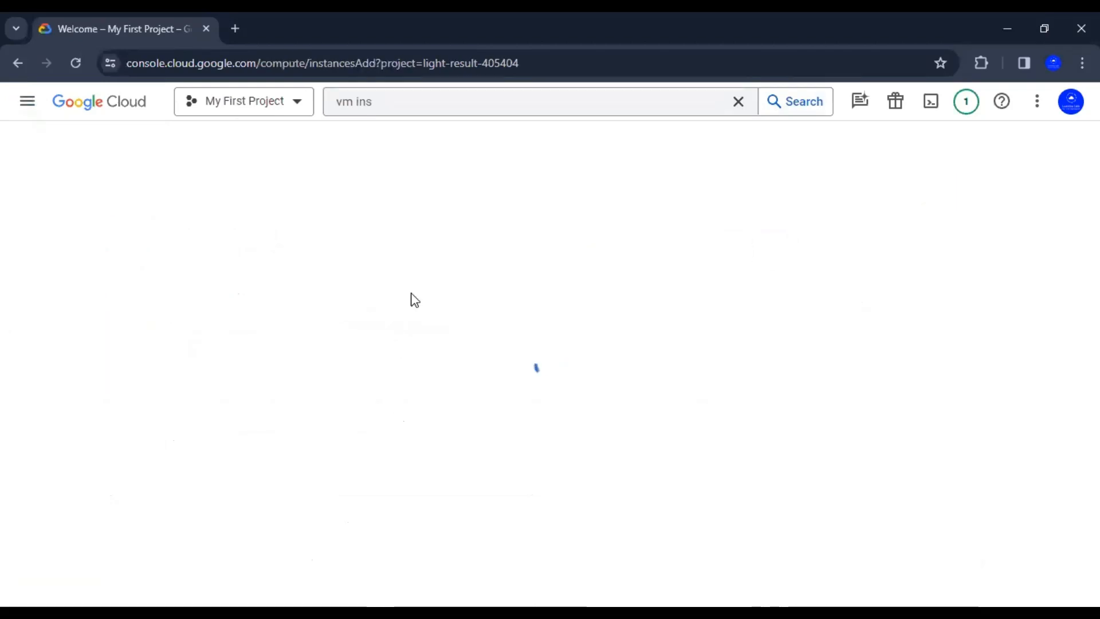
{"action": "left_click", "coordinate": [302, 113]}
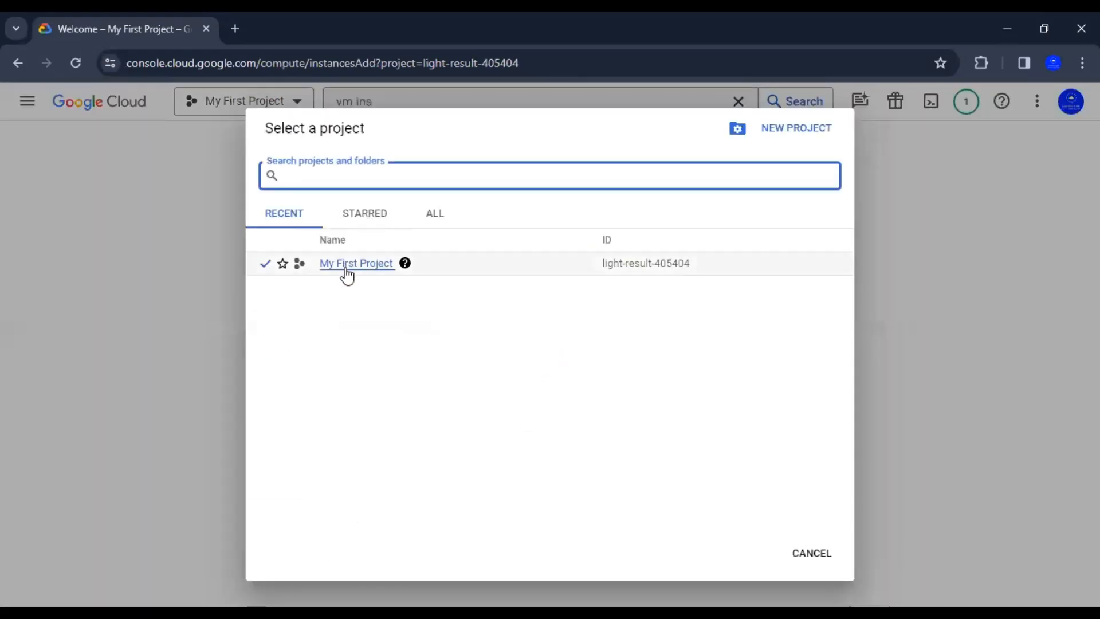
{"action": "left_click", "coordinate": [799, 555]}
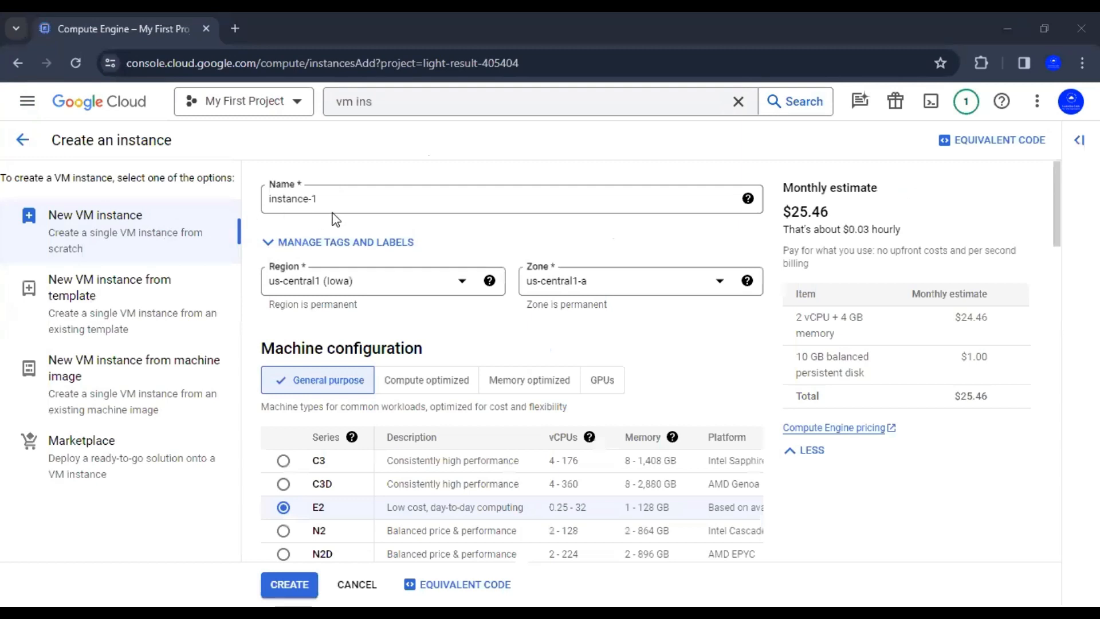
Name the new VM instance my-vm-1 and check the help note for the name field
{"action": "left_click_drag", "start_coordinate": [329, 195], "coordinate": [225, 191]}
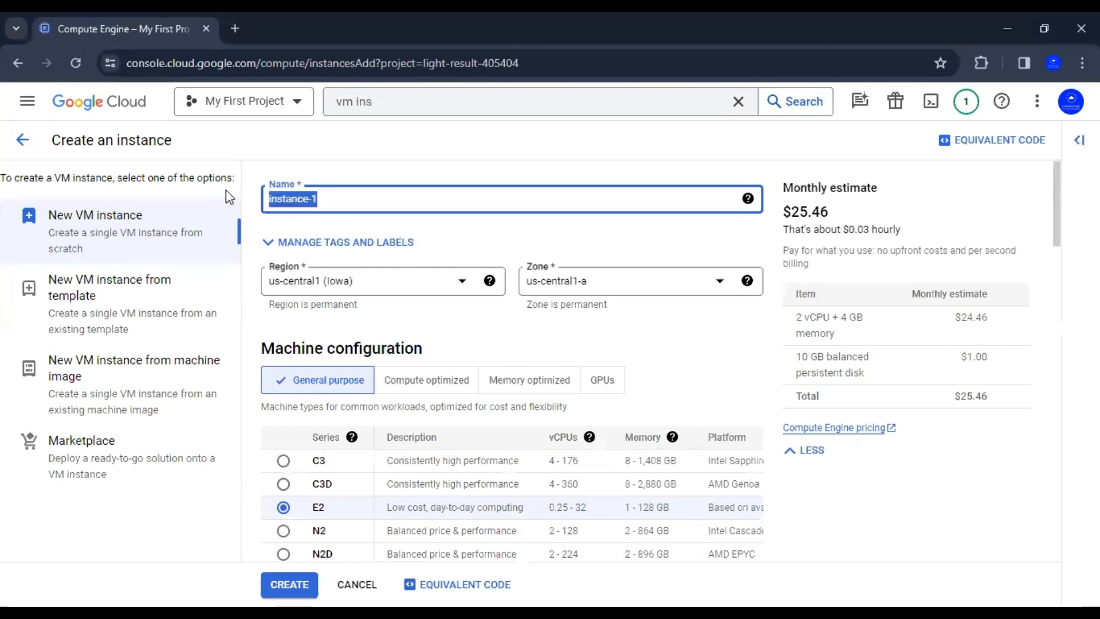
{"action": "type", "text": "vm-"}
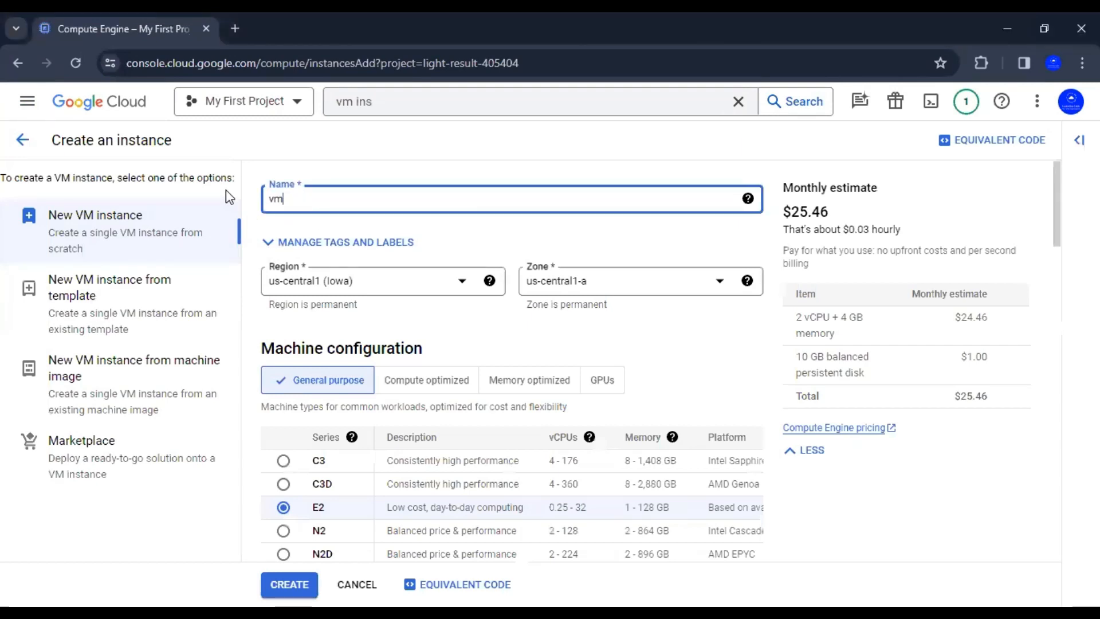
{"action": "key", "text": "BackSpace"}
{"action": "key", "text": "BackSpace"}
{"action": "key", "text": "BackSpace"}
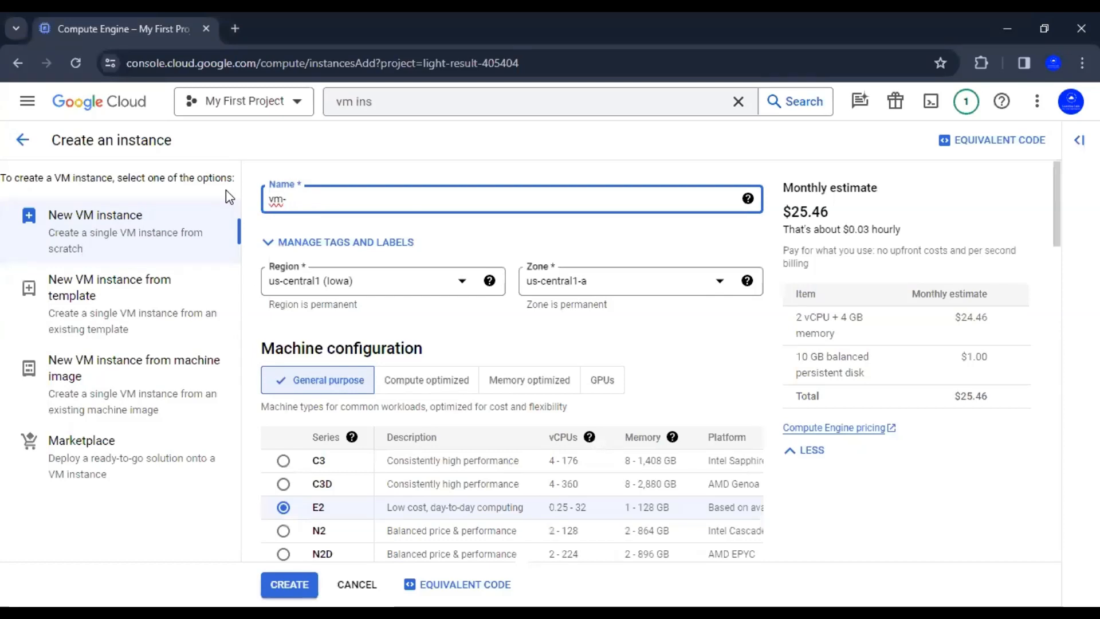
{"action": "type", "text": "my-vm-1"}
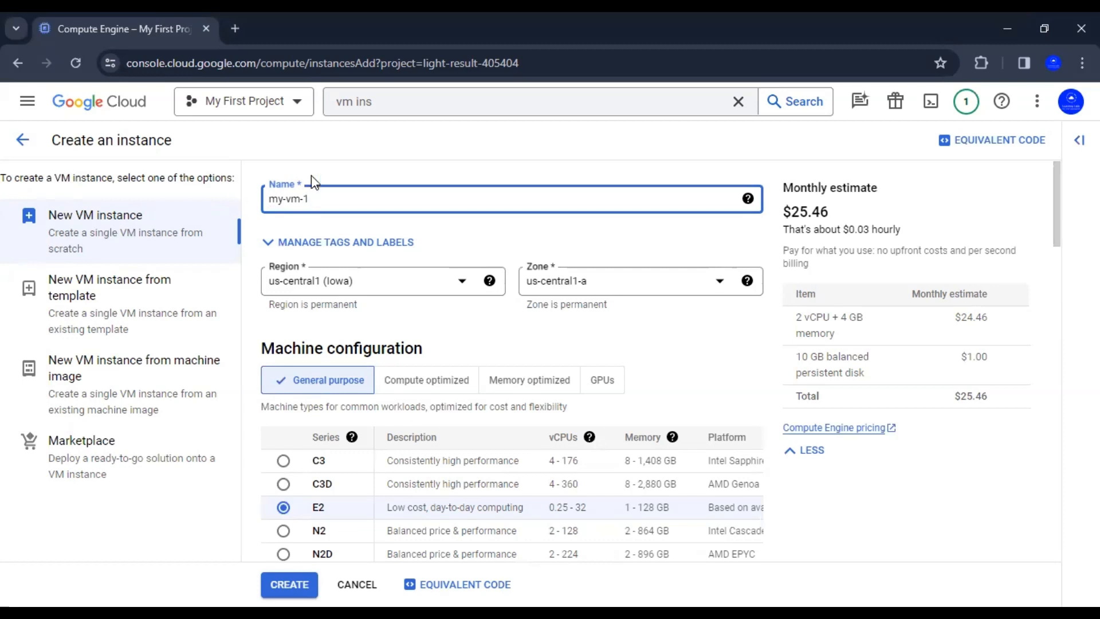
{"action": "left_click", "coordinate": [748, 198]}
Look through the available regions and the zones offered for us-central1, keeping the current selections
{"action": "left_click", "coordinate": [467, 283]}
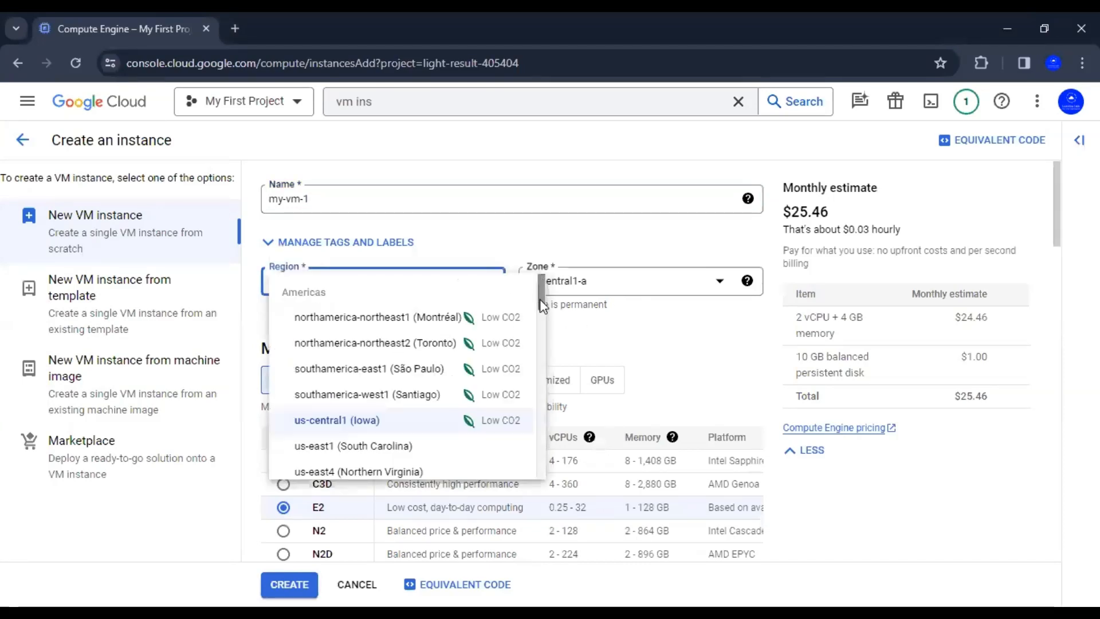
{"action": "left_click_drag", "start_coordinate": [540, 299], "coordinate": [541, 395]}
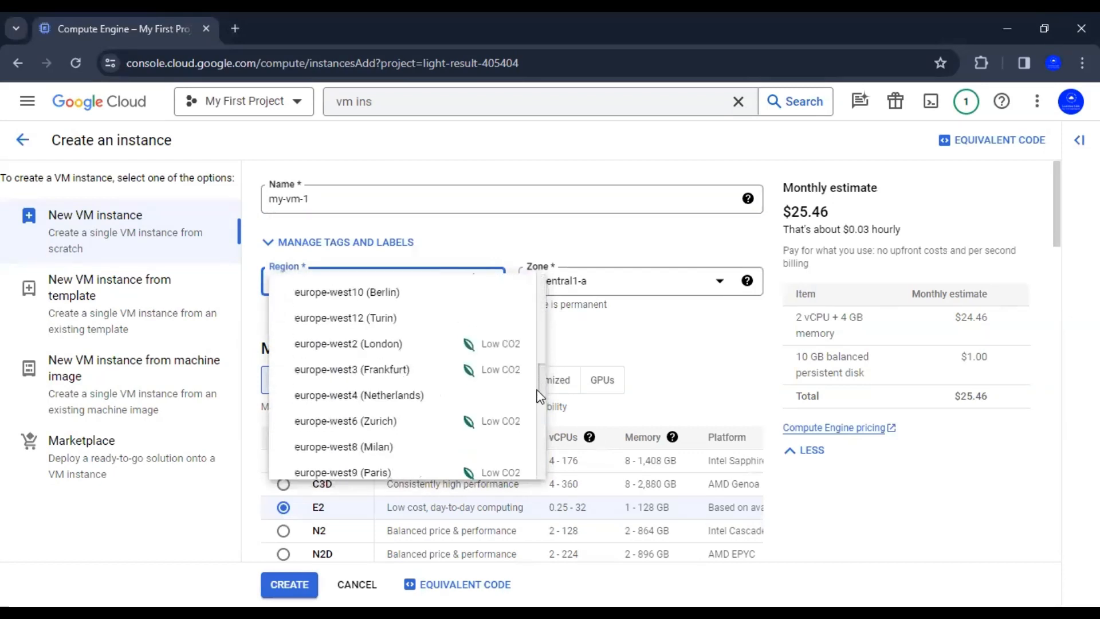
{"action": "left_click_drag", "start_coordinate": [572, 334], "coordinate": [534, 370]}
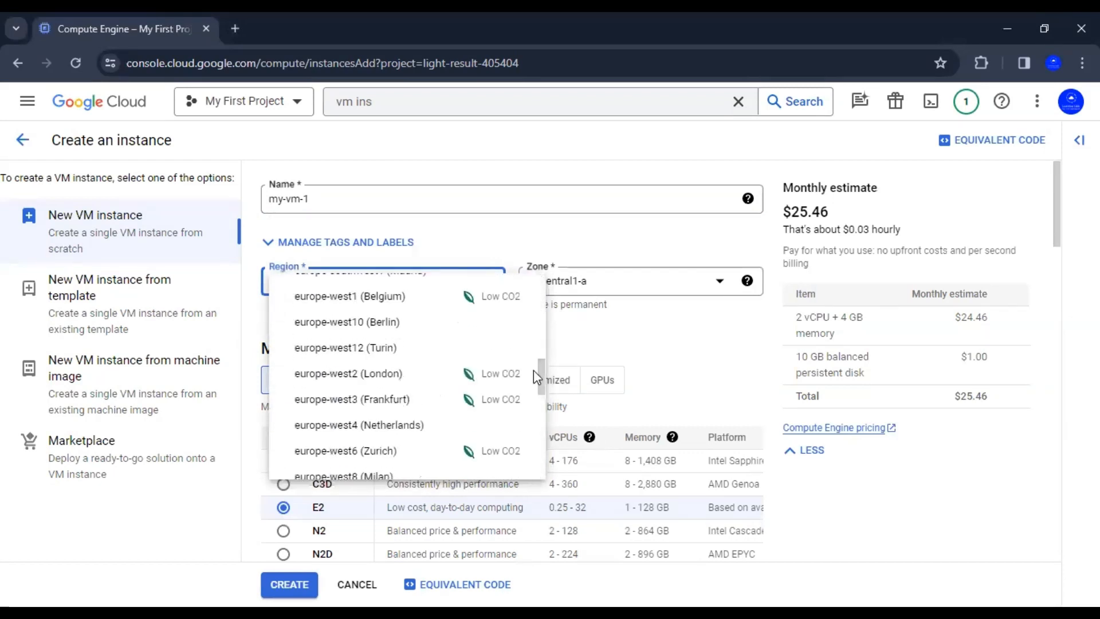
{"action": "left_click", "coordinate": [567, 373]}
{"action": "left_click", "coordinate": [696, 288]}
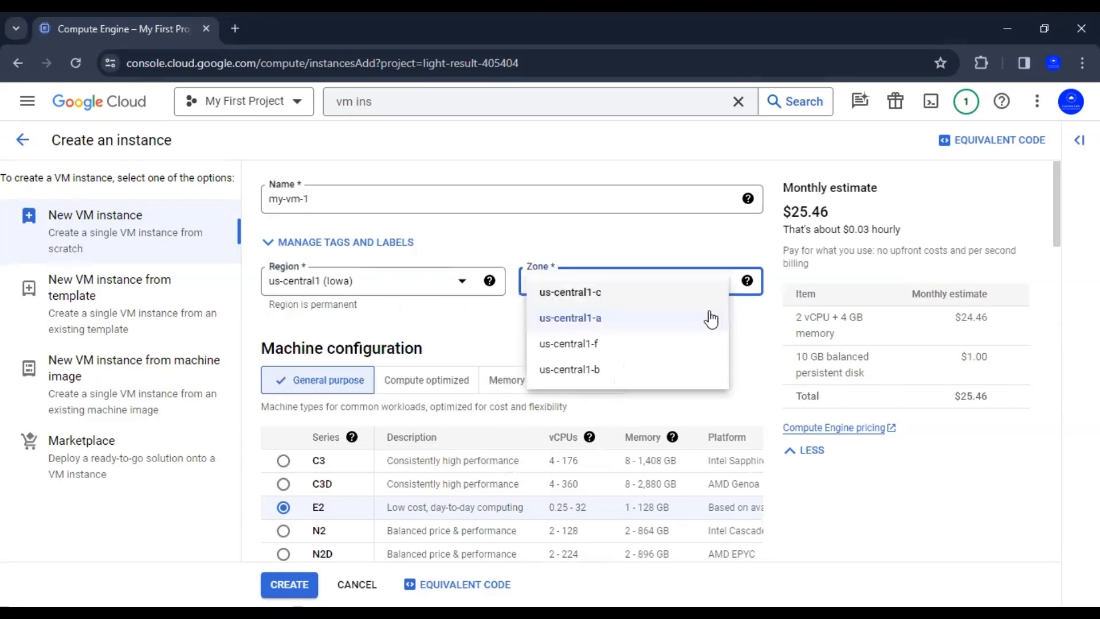
{"action": "left_click", "coordinate": [754, 335]}
Read the help notes that explain the region and zone settings
{"action": "left_click", "coordinate": [489, 282]}
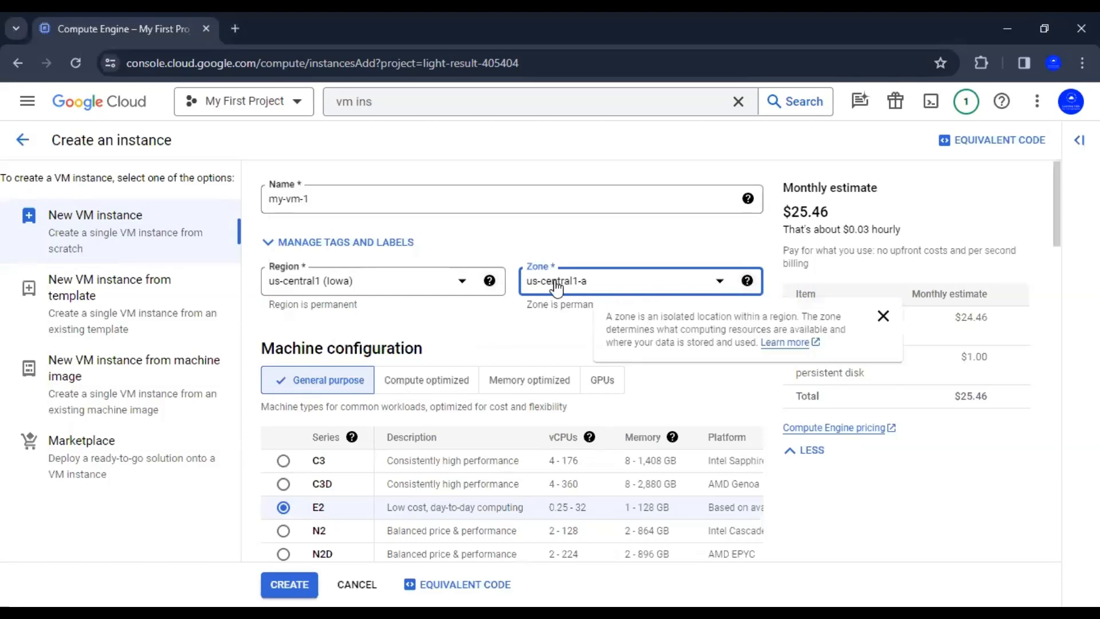
{"action": "mouse_move", "coordinate": [490, 281]}
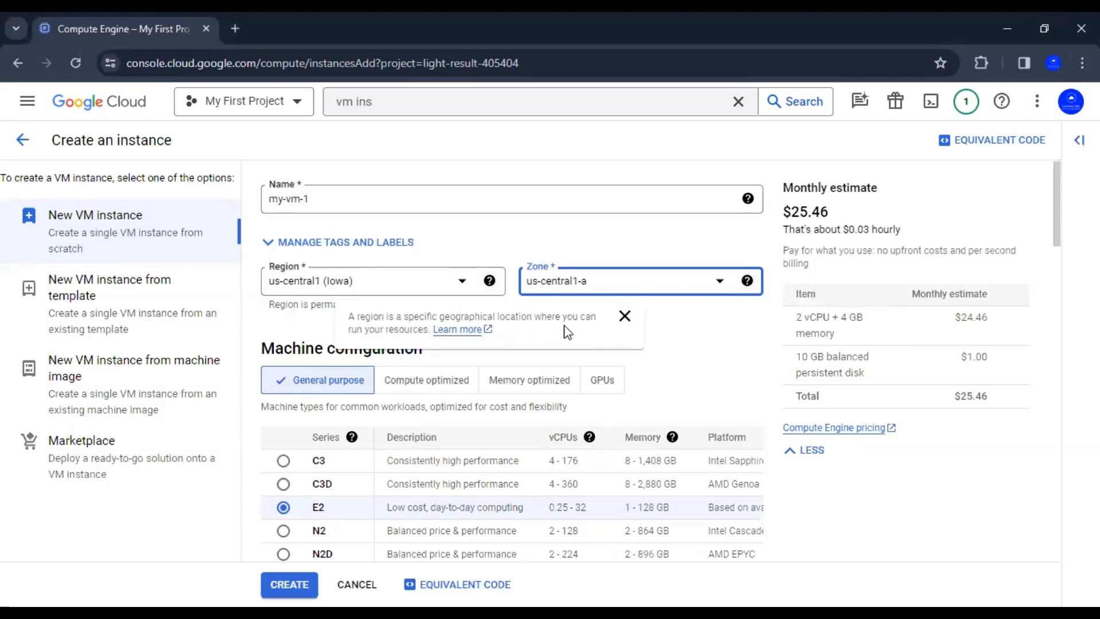
{"action": "mouse_move", "coordinate": [747, 280]}
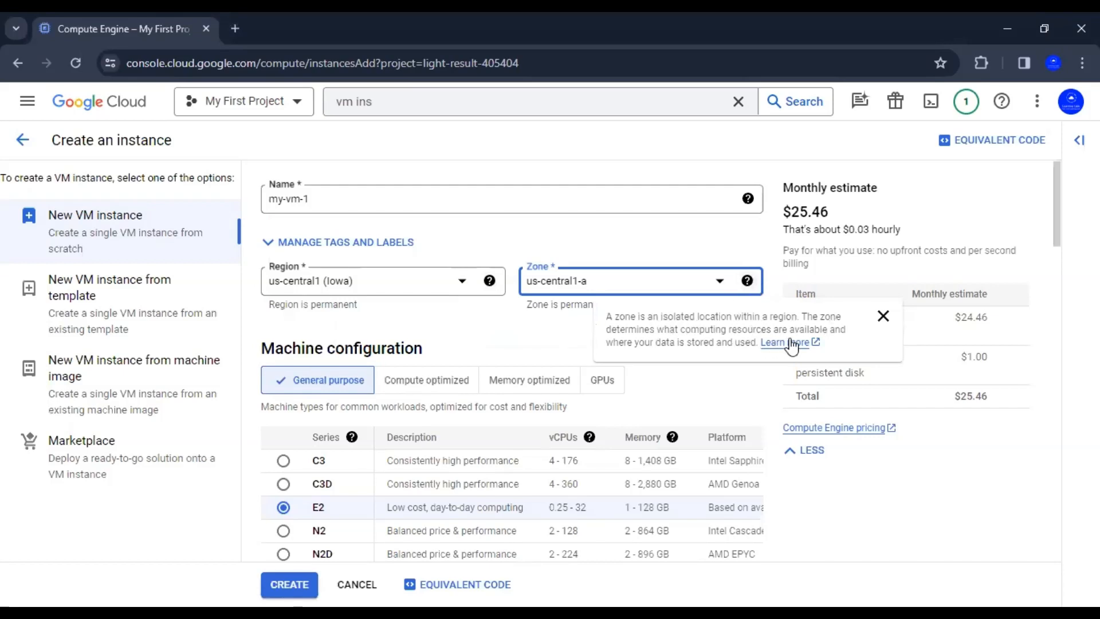
{"action": "left_click", "coordinate": [689, 382]}
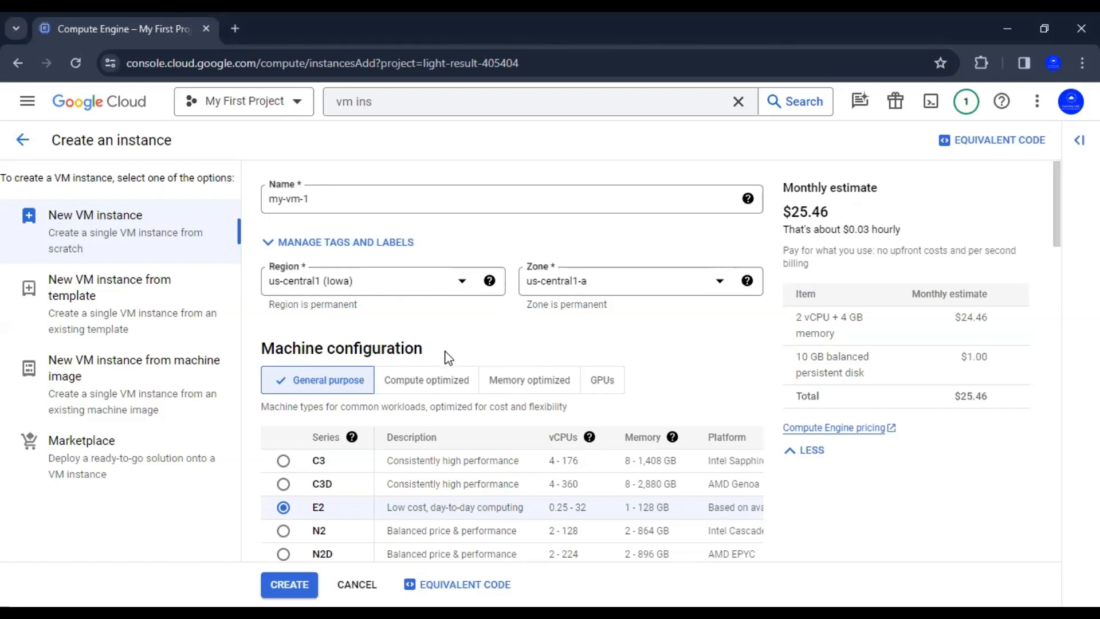
Examine the memory-optimized series in the machine configuration, and return to the general-purpose series
{"action": "triple_click", "coordinate": [278, 353]}
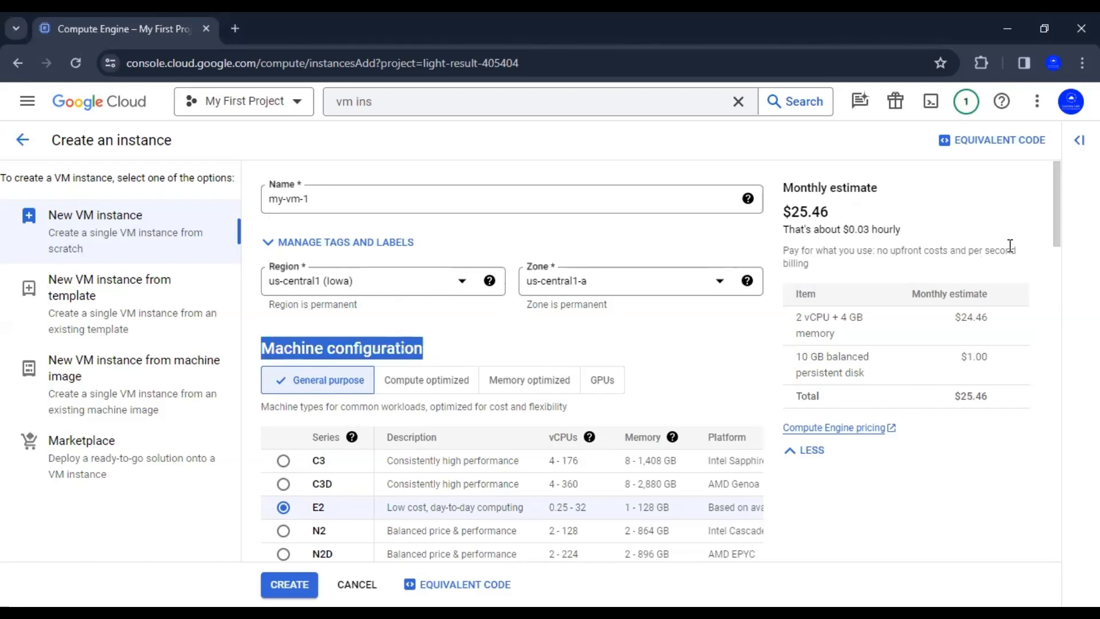
{"action": "left_click_drag", "start_coordinate": [1059, 215], "coordinate": [1055, 247]}
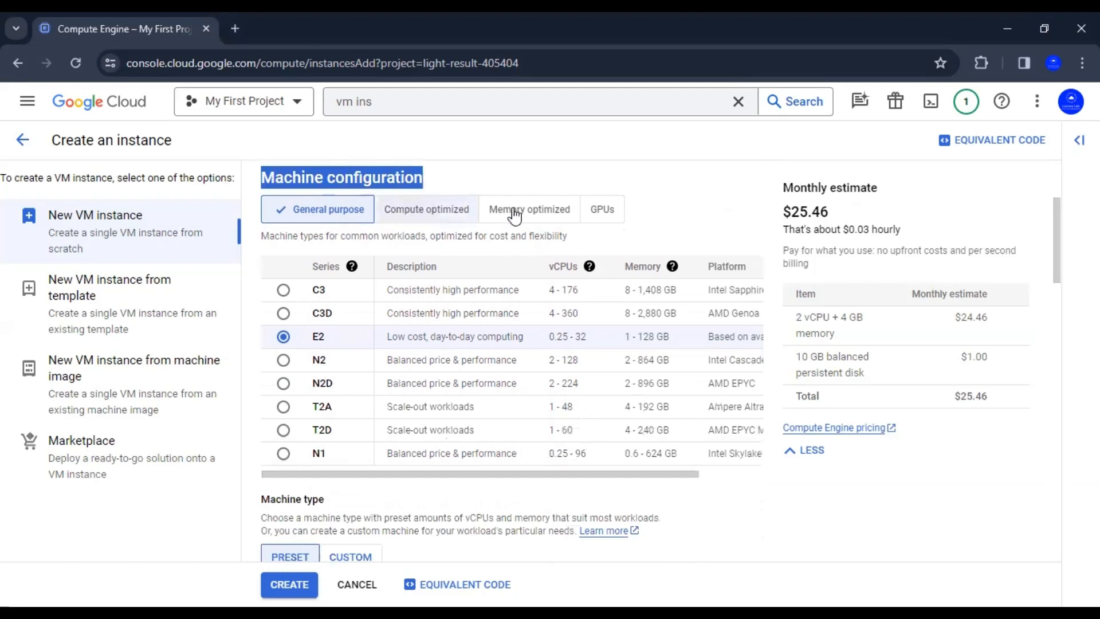
{"action": "left_click", "coordinate": [544, 213]}
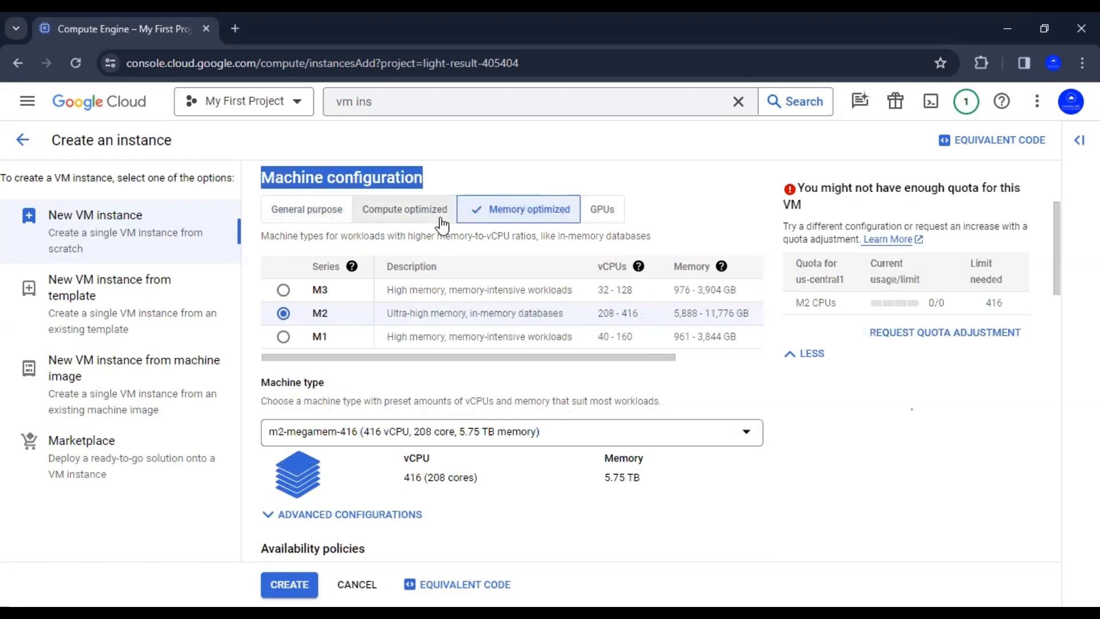
{"action": "left_click", "coordinate": [304, 212]}
{"action": "left_click", "coordinate": [669, 202]}
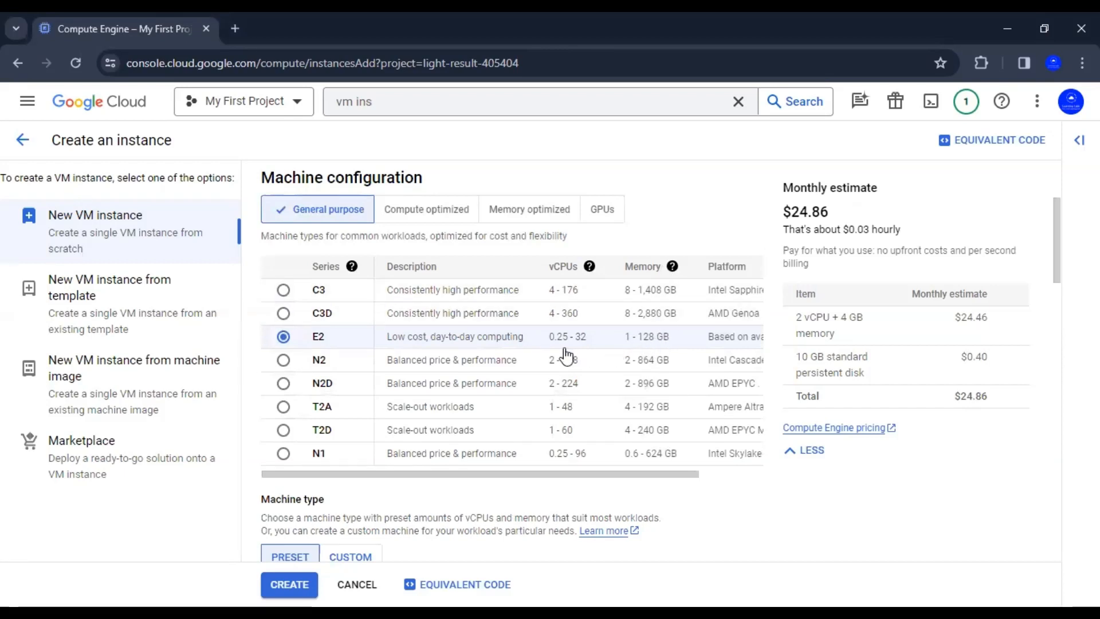
Choose the shared-core e2-medium preset as the machine type
{"action": "left_click_drag", "start_coordinate": [1058, 252], "coordinate": [1060, 315]}
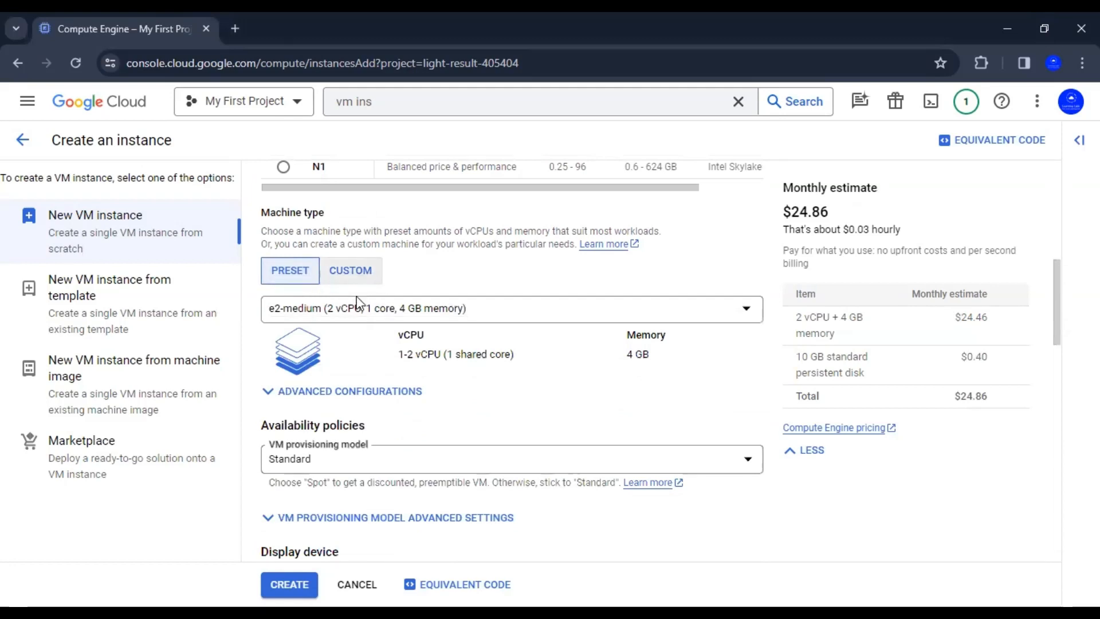
{"action": "left_click", "coordinate": [304, 313]}
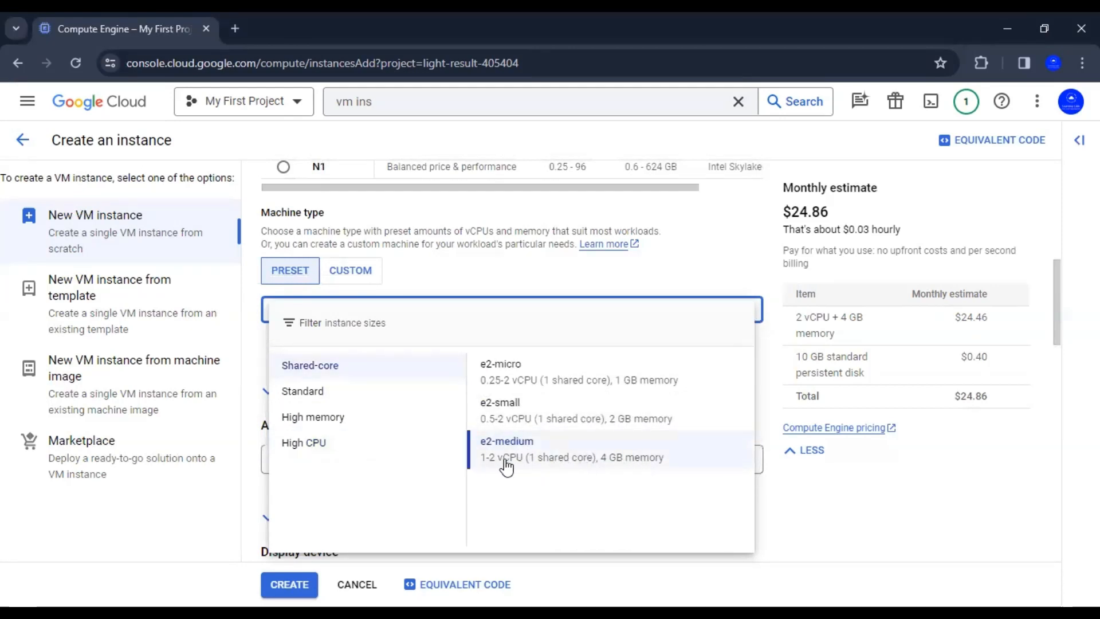
{"action": "left_click", "coordinate": [549, 460]}
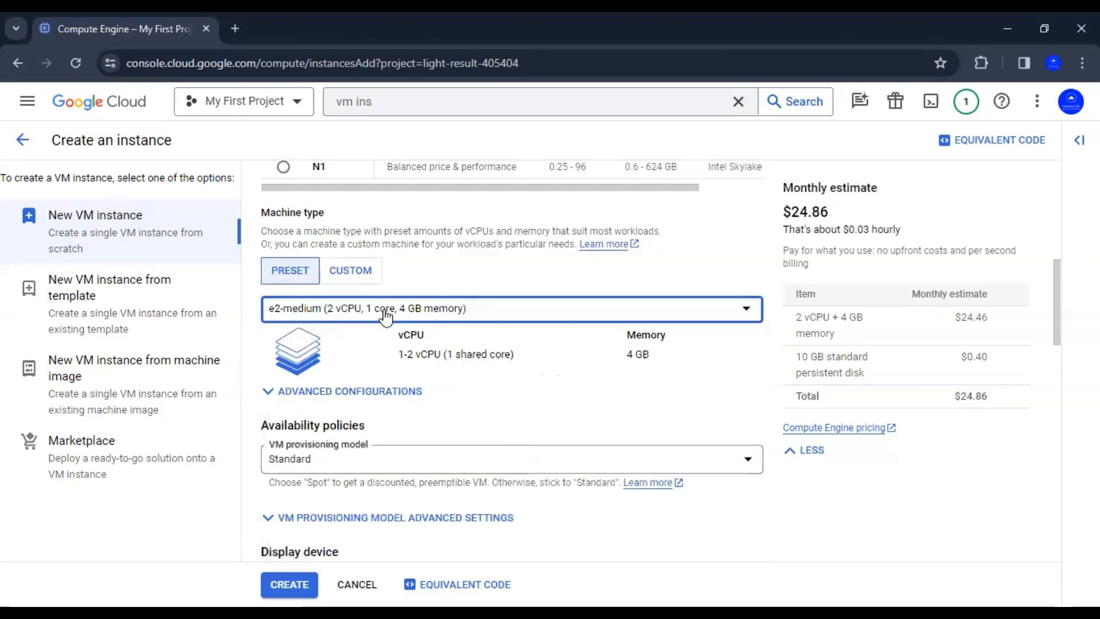
{"action": "left_click", "coordinate": [609, 375]}
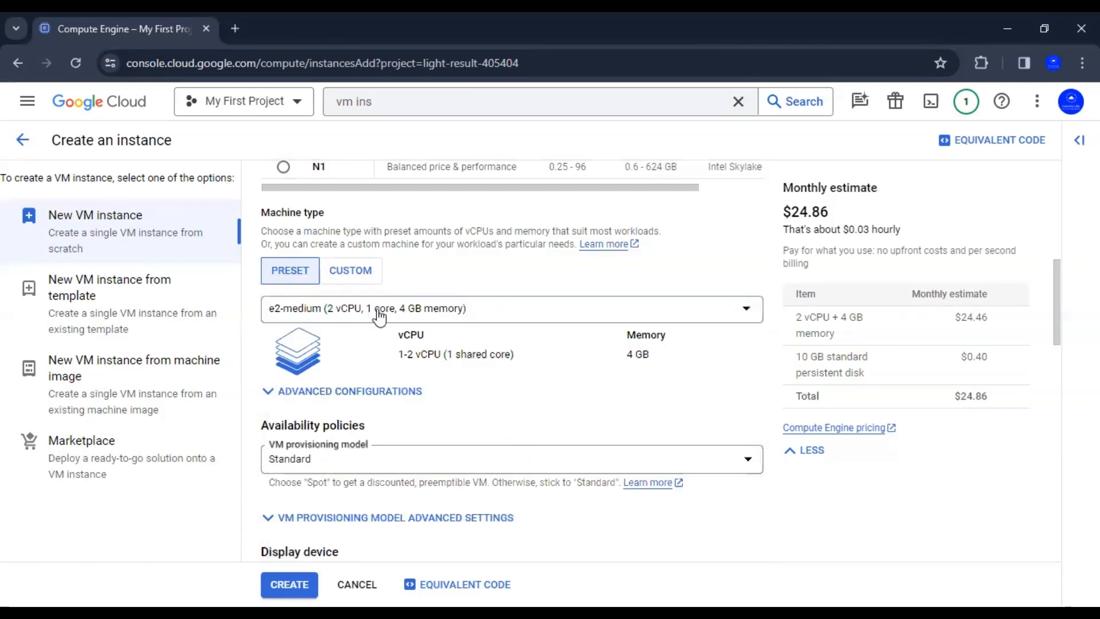
Switch the machine type to custom and try out different core and memory amounts, including 32 vCPU
{"action": "left_click", "coordinate": [358, 273]}
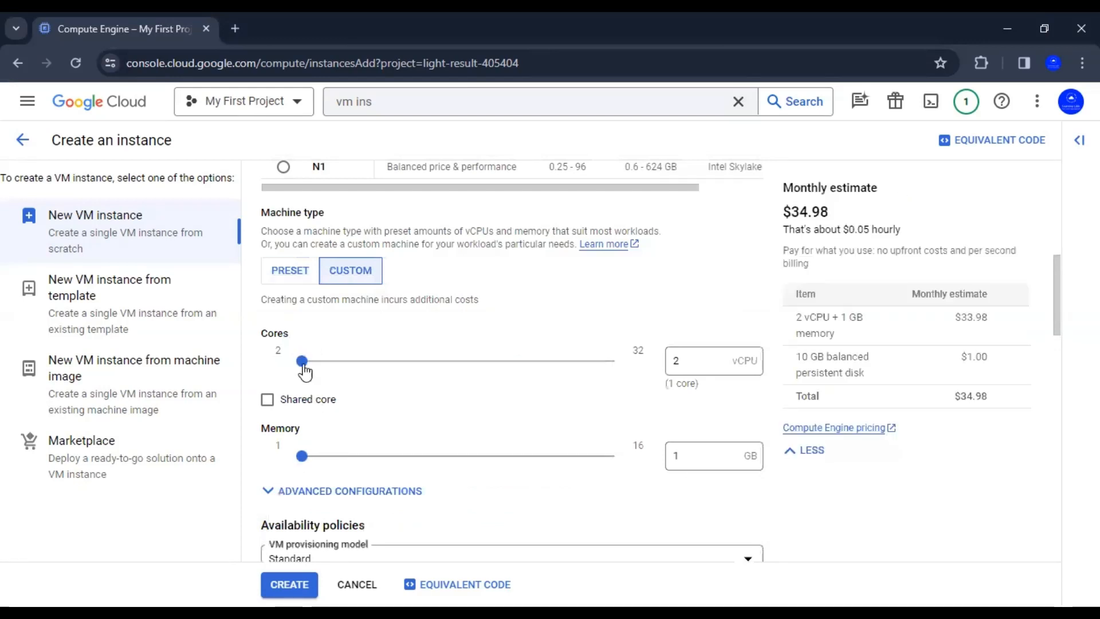
{"action": "left_click_drag", "start_coordinate": [337, 366], "coordinate": [633, 368]}
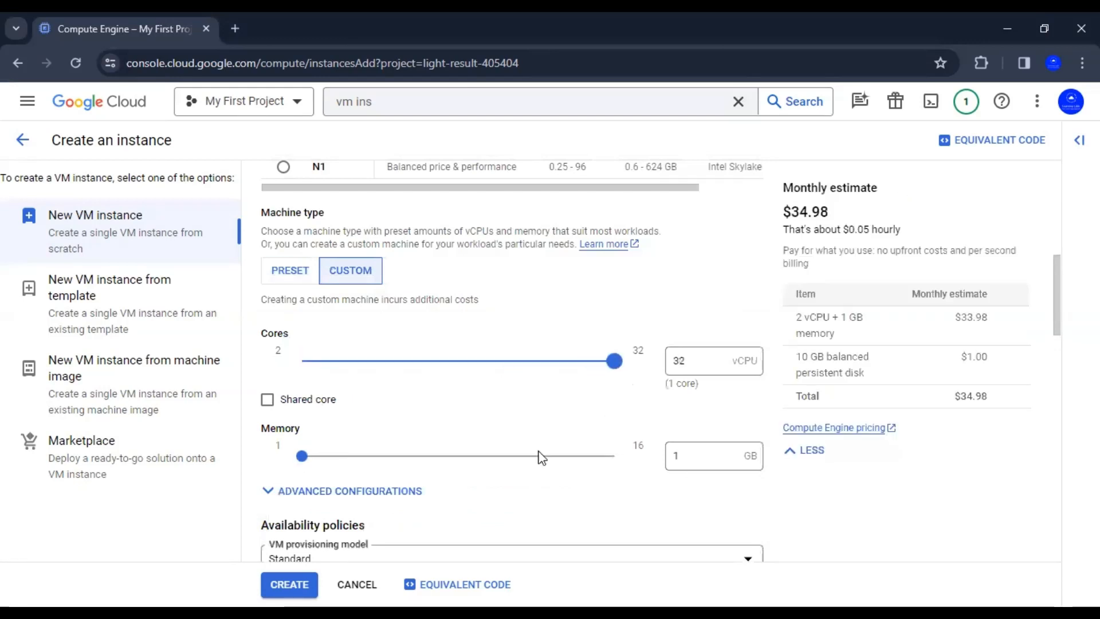
{"action": "left_click", "coordinate": [431, 456]}
{"action": "left_click_drag", "start_coordinate": [511, 456], "coordinate": [648, 459]}
{"action": "left_click_drag", "start_coordinate": [613, 361], "coordinate": [468, 361]}
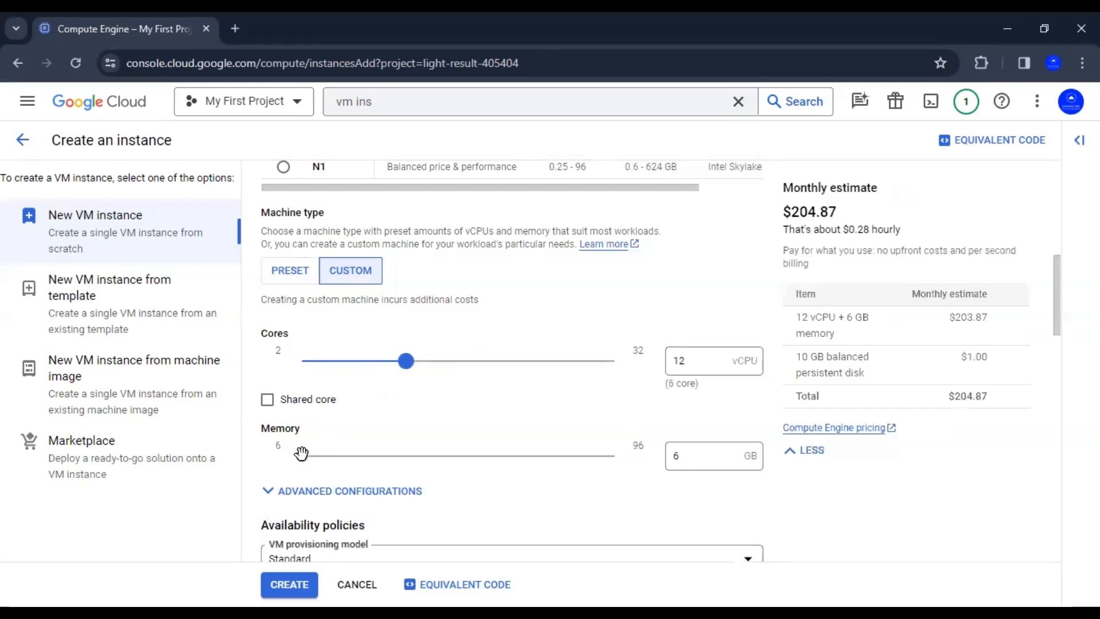
Set the custom machine's cores to 16 vCPU and enable shared core
{"action": "left_click", "coordinate": [368, 361]}
{"action": "left_click", "coordinate": [401, 362]}
{"action": "left_click", "coordinate": [445, 361]}
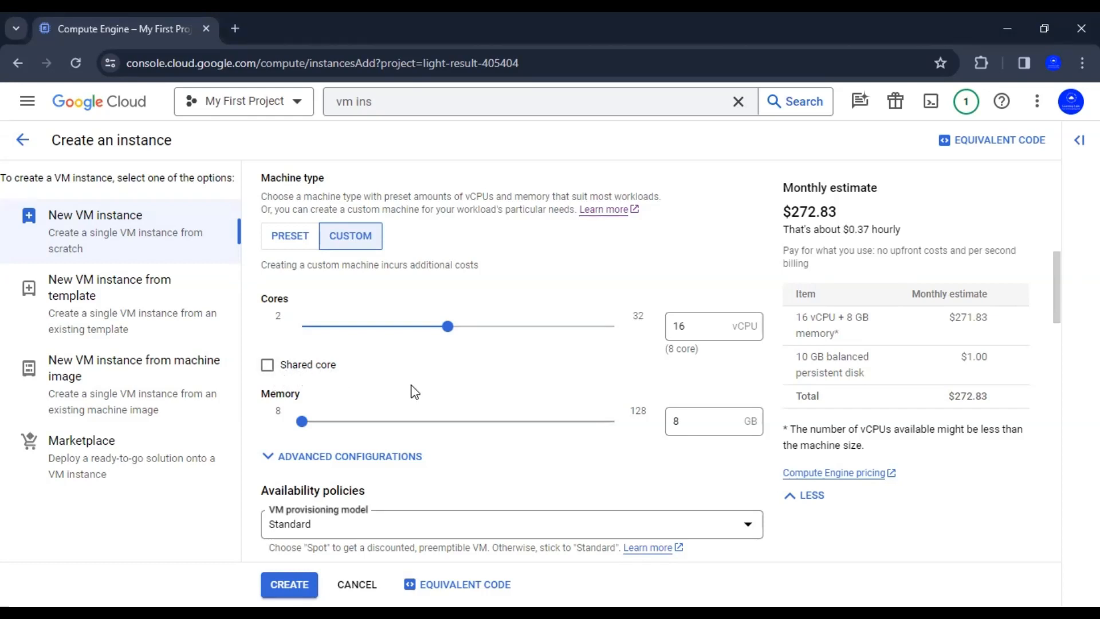
{"action": "left_click", "coordinate": [269, 369]}
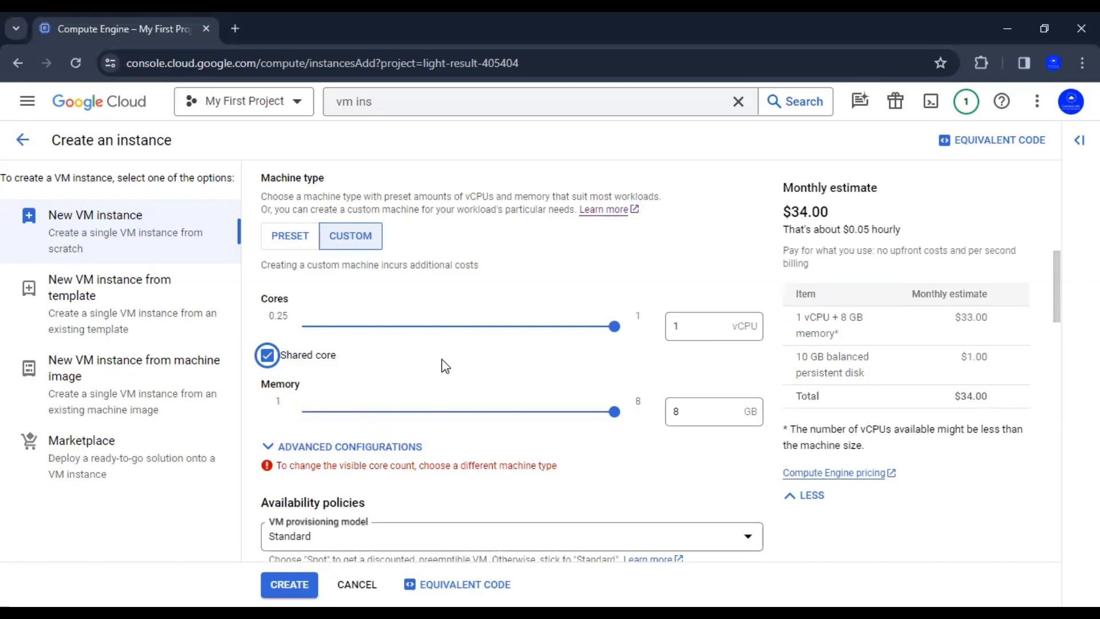
{"action": "left_click", "coordinate": [559, 390]}
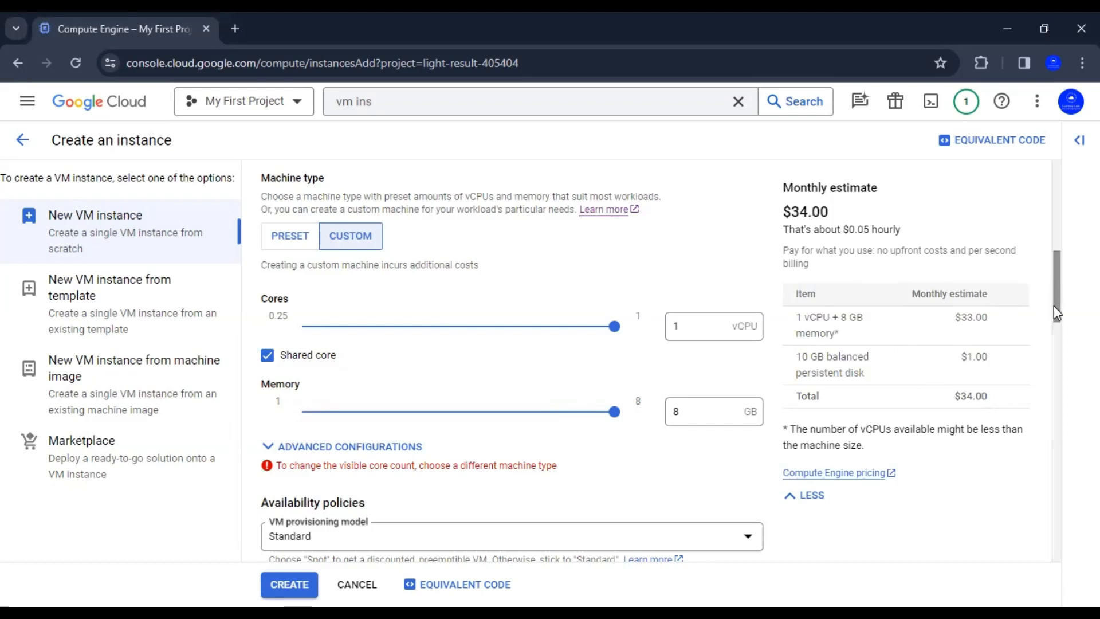
Expand the machine's advanced configurations, check the CPU platform help, and set the vCPUs to core ratio to 2 vCPUs per core
{"action": "left_click_drag", "start_coordinate": [1054, 306], "coordinate": [1045, 263]}
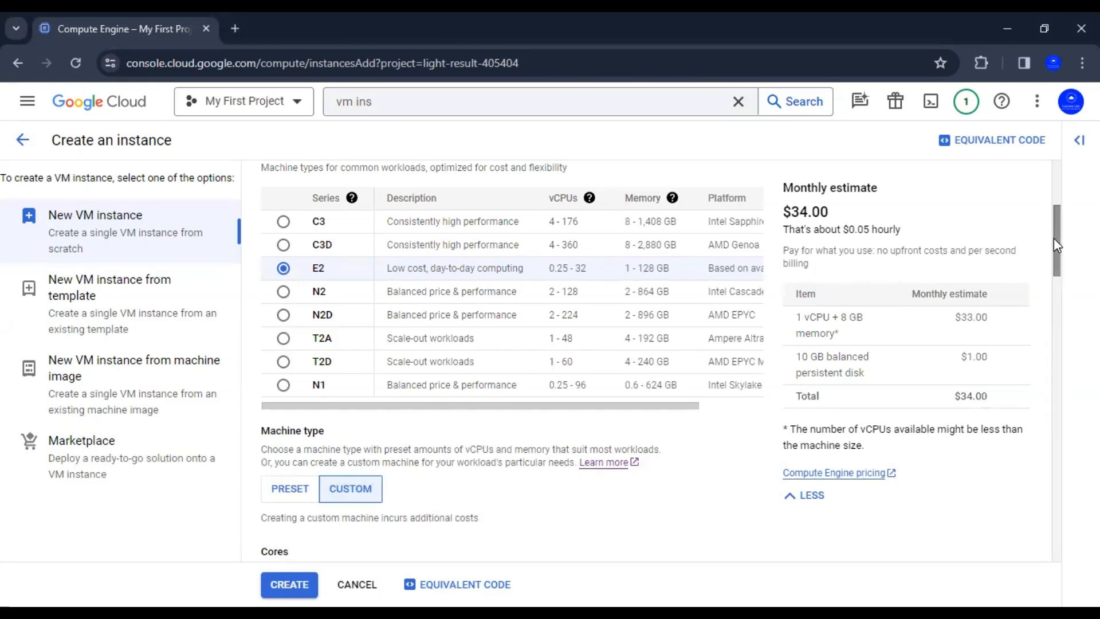
{"action": "left_click_drag", "start_coordinate": [1058, 260], "coordinate": [1060, 290]}
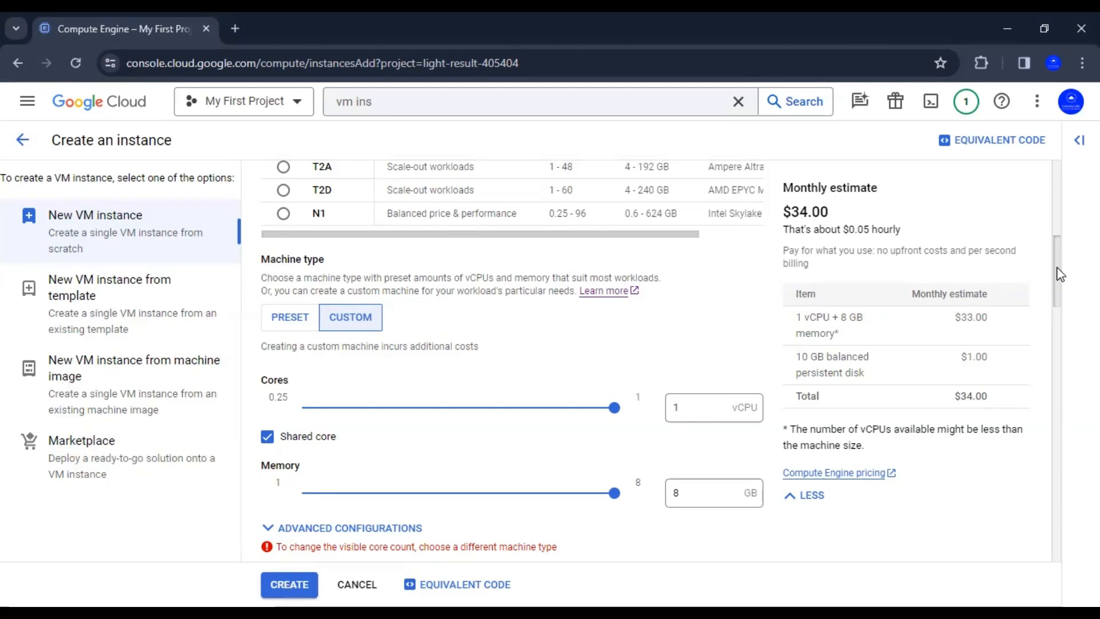
{"action": "left_click_drag", "start_coordinate": [1059, 273], "coordinate": [1060, 282]}
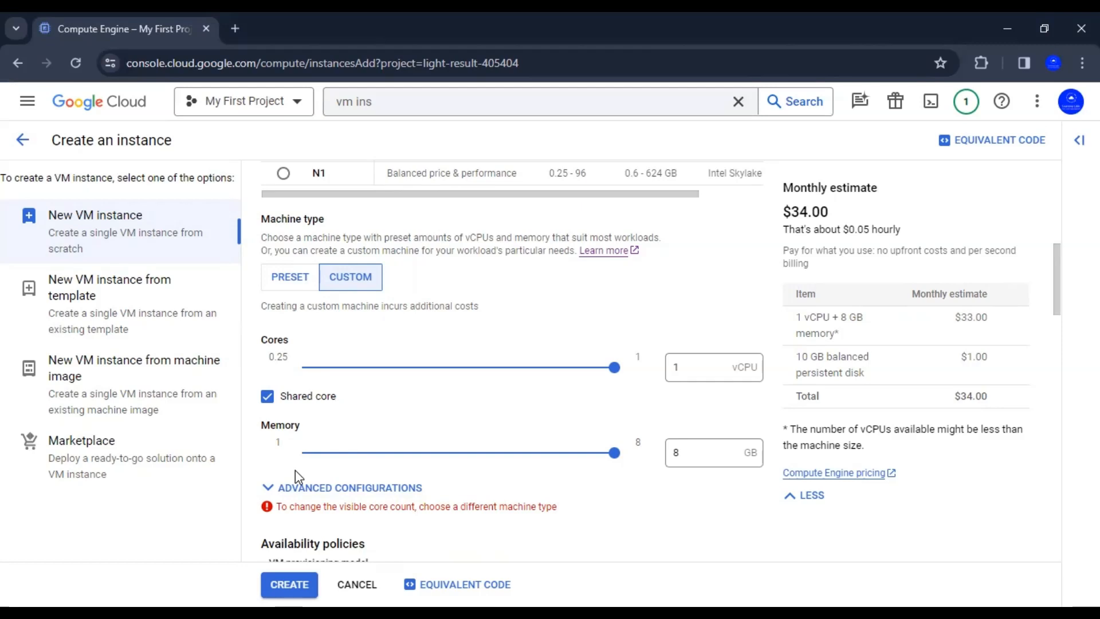
{"action": "left_click", "coordinate": [301, 489]}
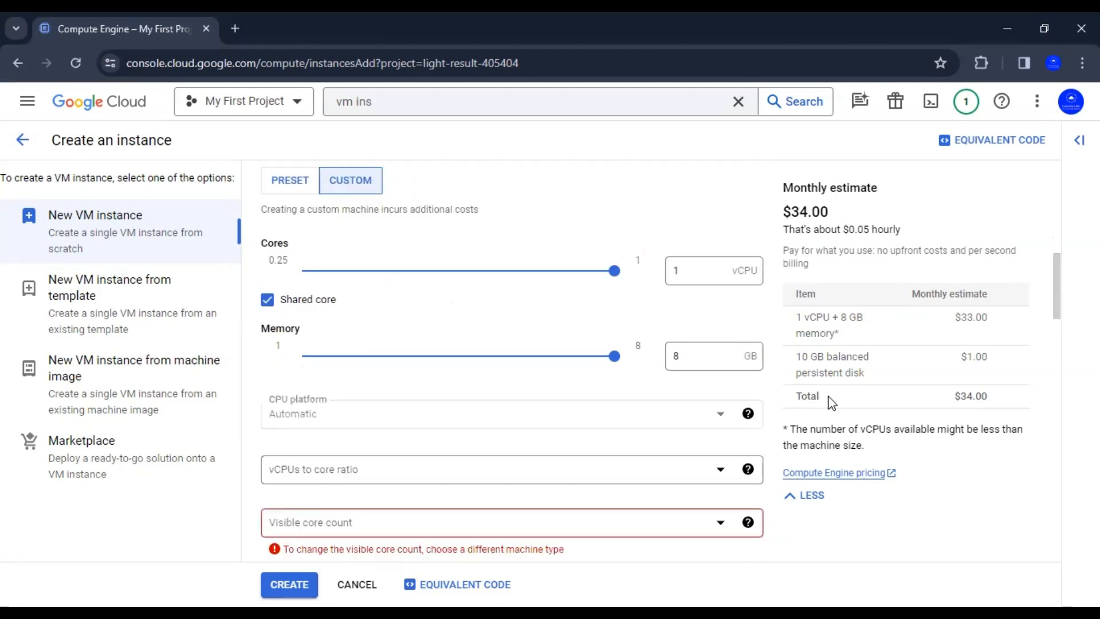
{"action": "left_click_drag", "start_coordinate": [1061, 290], "coordinate": [1061, 298]}
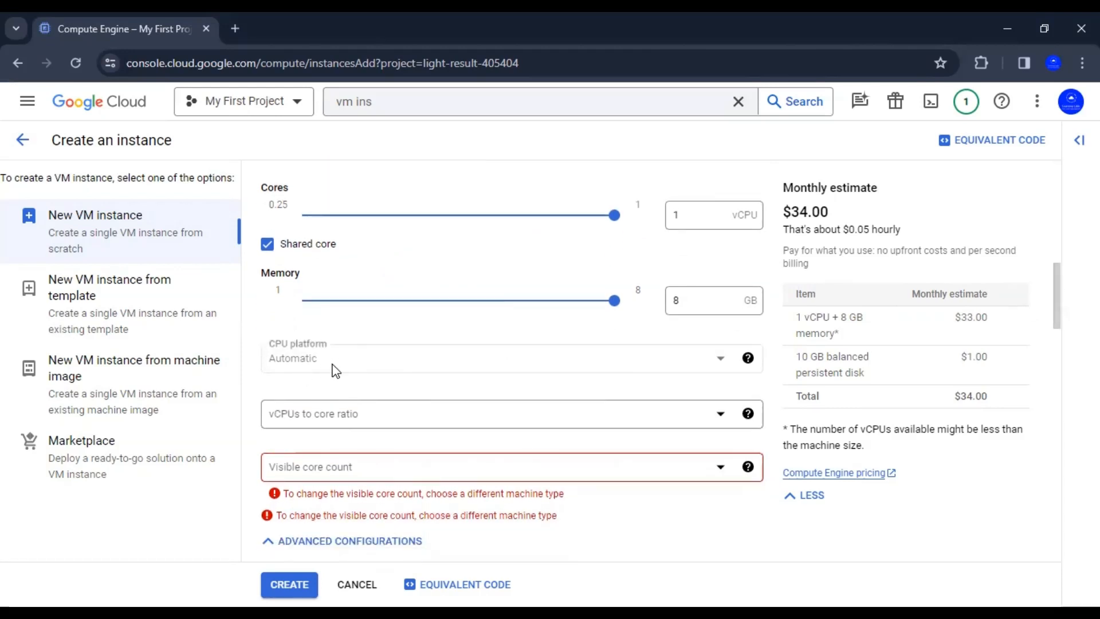
{"action": "mouse_move", "coordinate": [751, 359]}
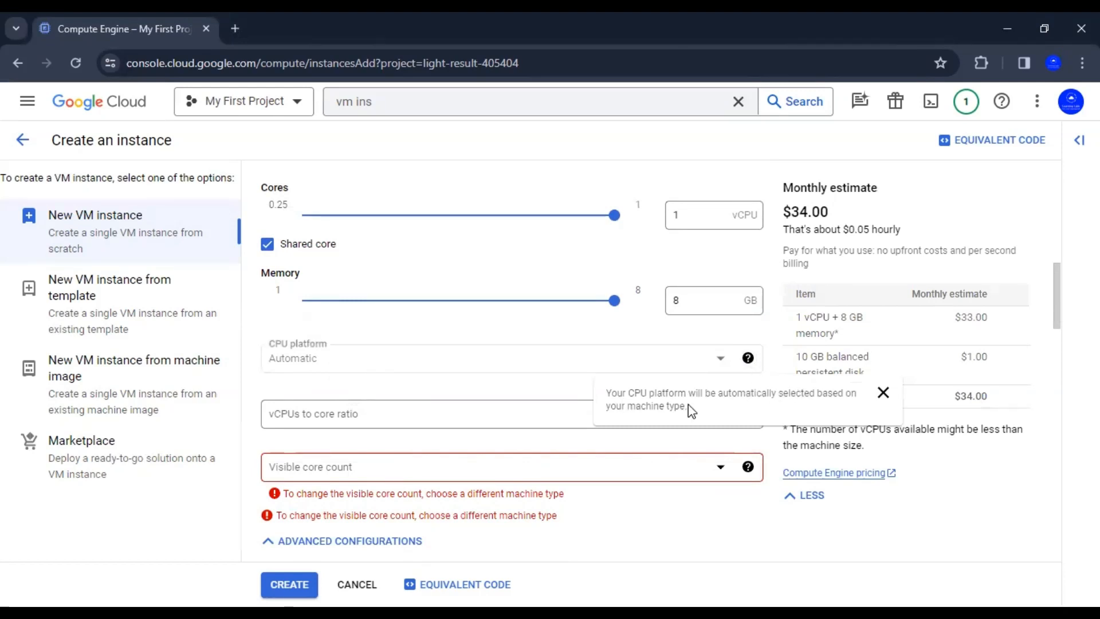
{"action": "left_click", "coordinate": [346, 424]}
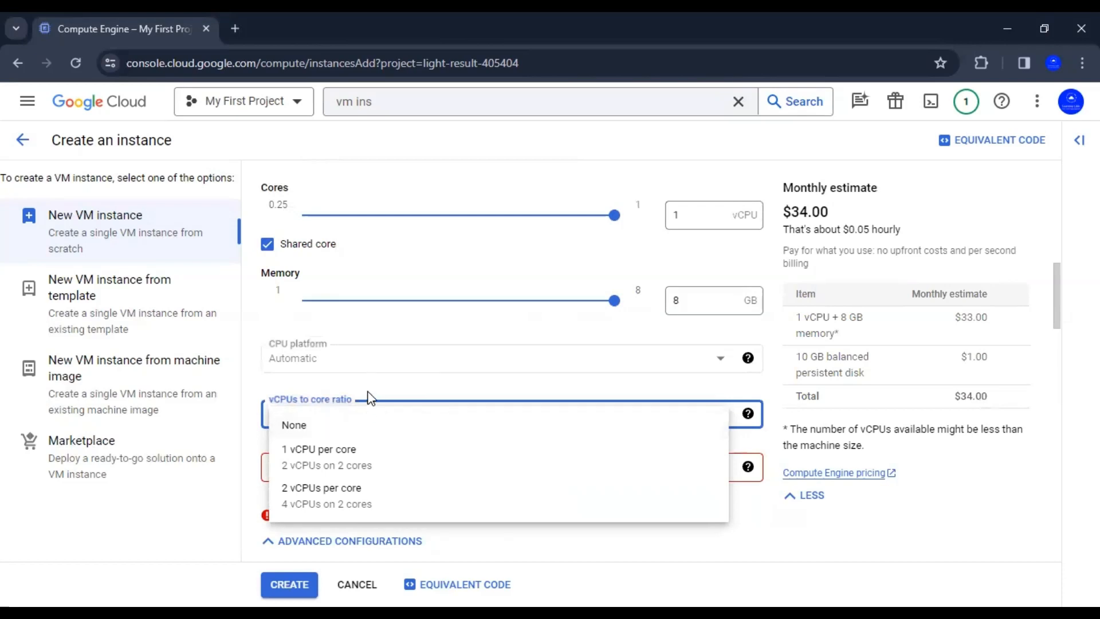
{"action": "left_click", "coordinate": [338, 503]}
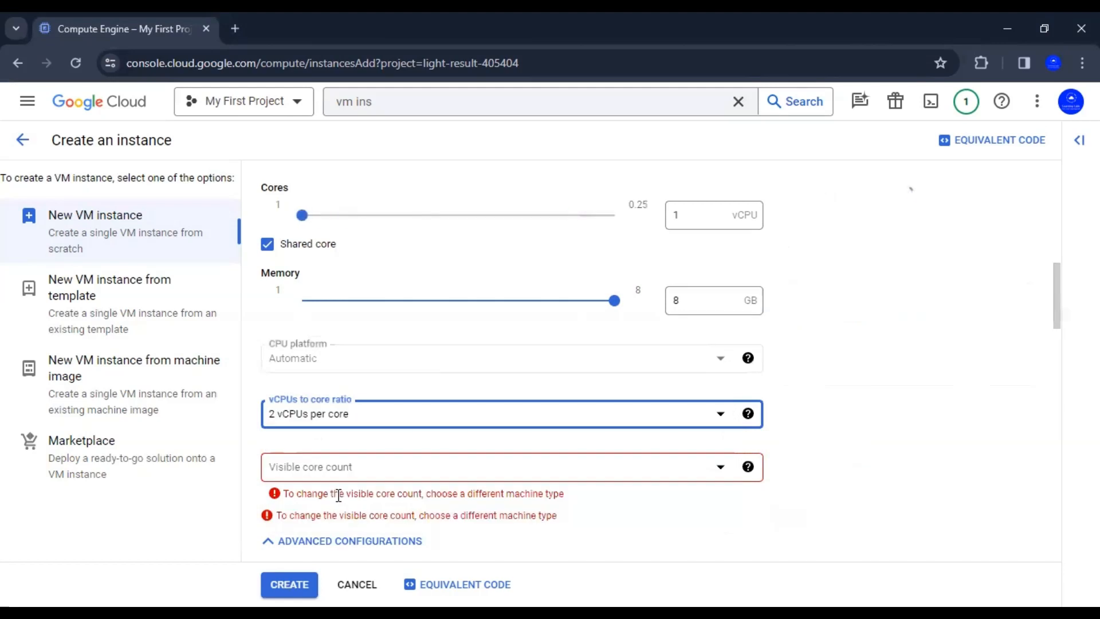
{"action": "left_click", "coordinate": [355, 387]}
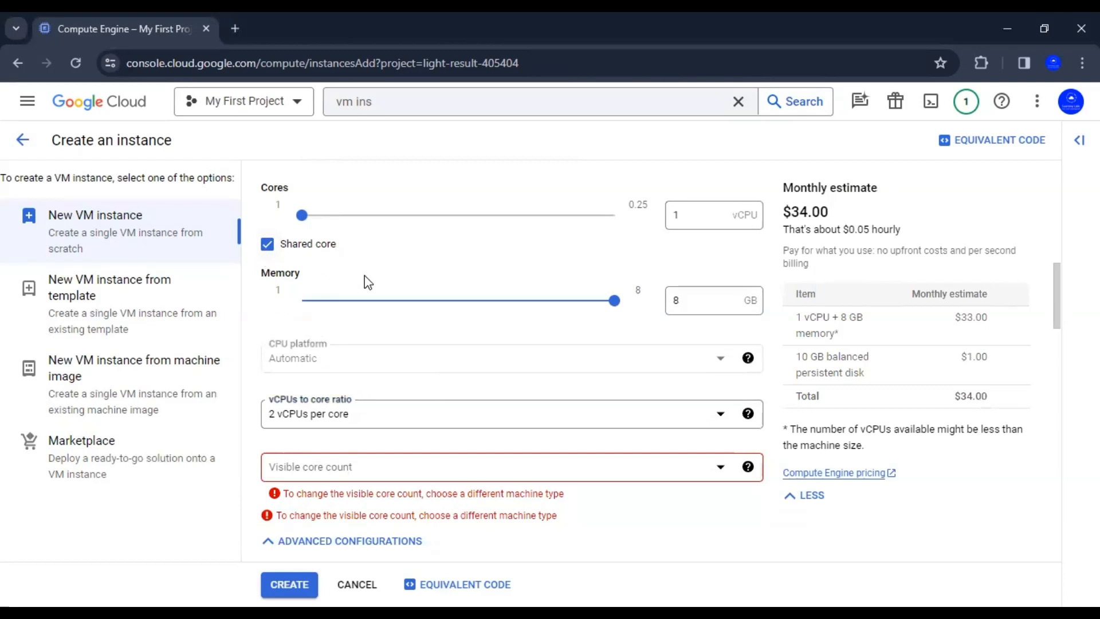
Disable shared core for the custom machine and choose 1 core as the visible core count
{"action": "left_click", "coordinate": [541, 473]}
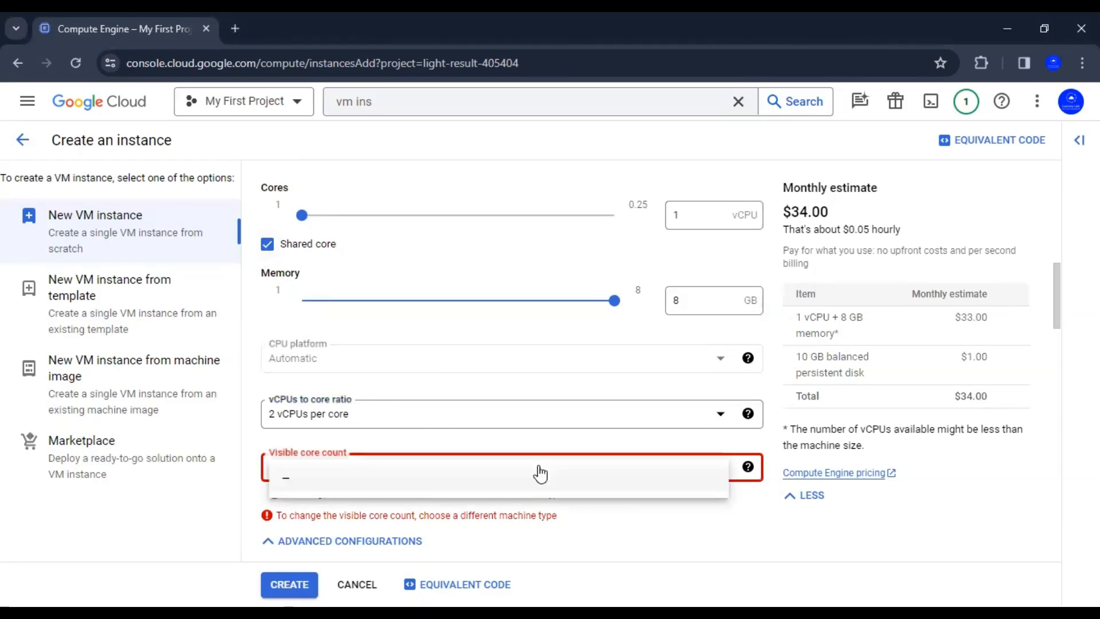
{"action": "left_click", "coordinate": [266, 251]}
{"action": "left_click", "coordinate": [267, 246]}
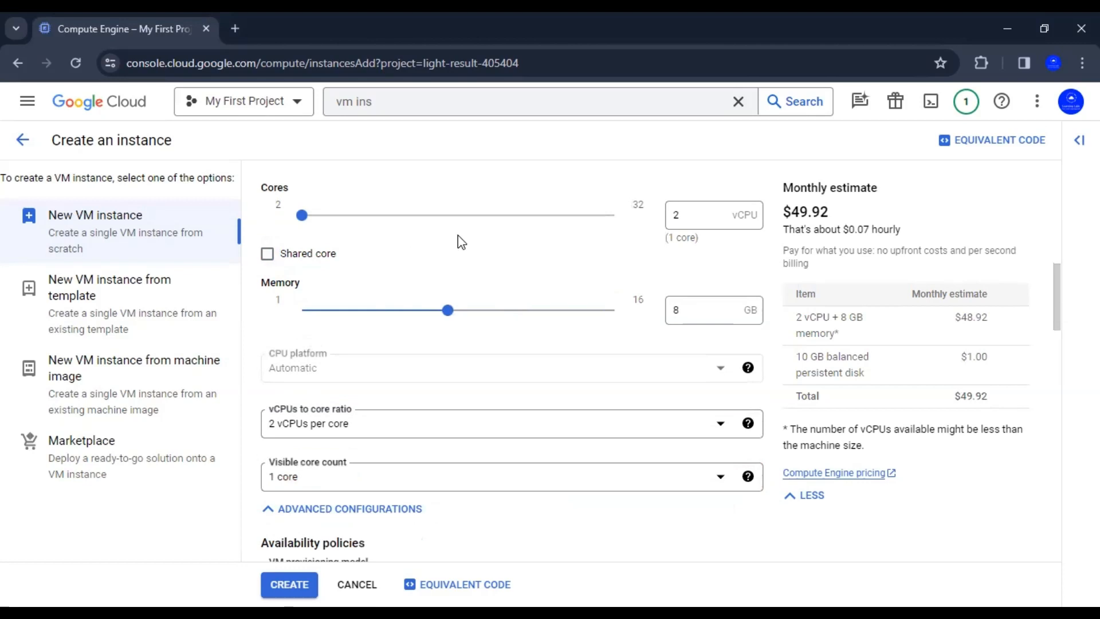
{"action": "left_click", "coordinate": [675, 214]}
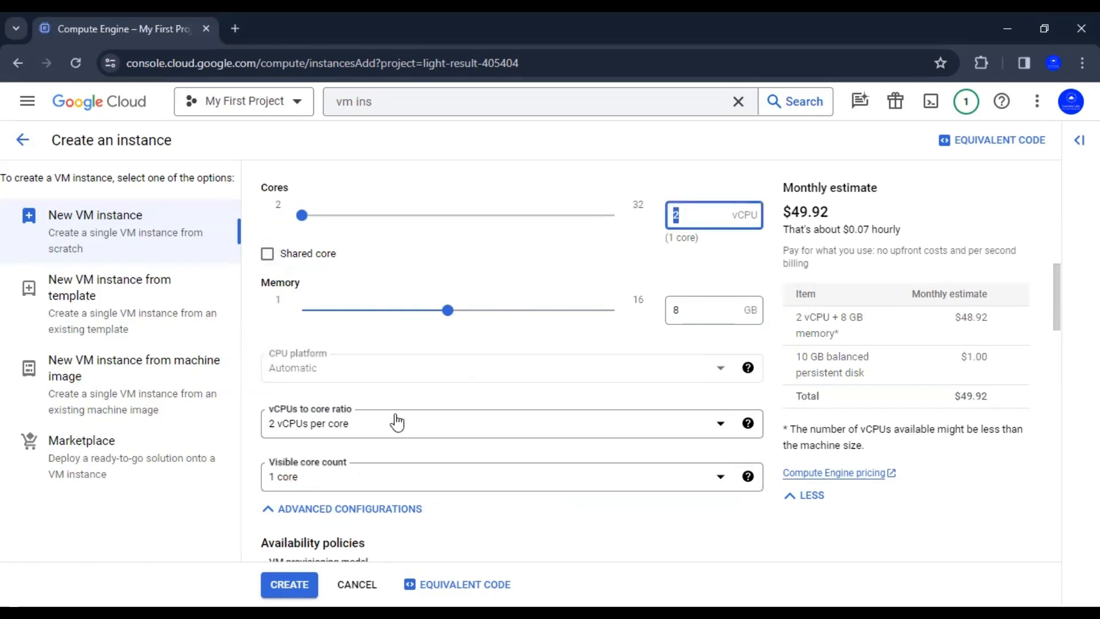
{"action": "left_click", "coordinate": [337, 479]}
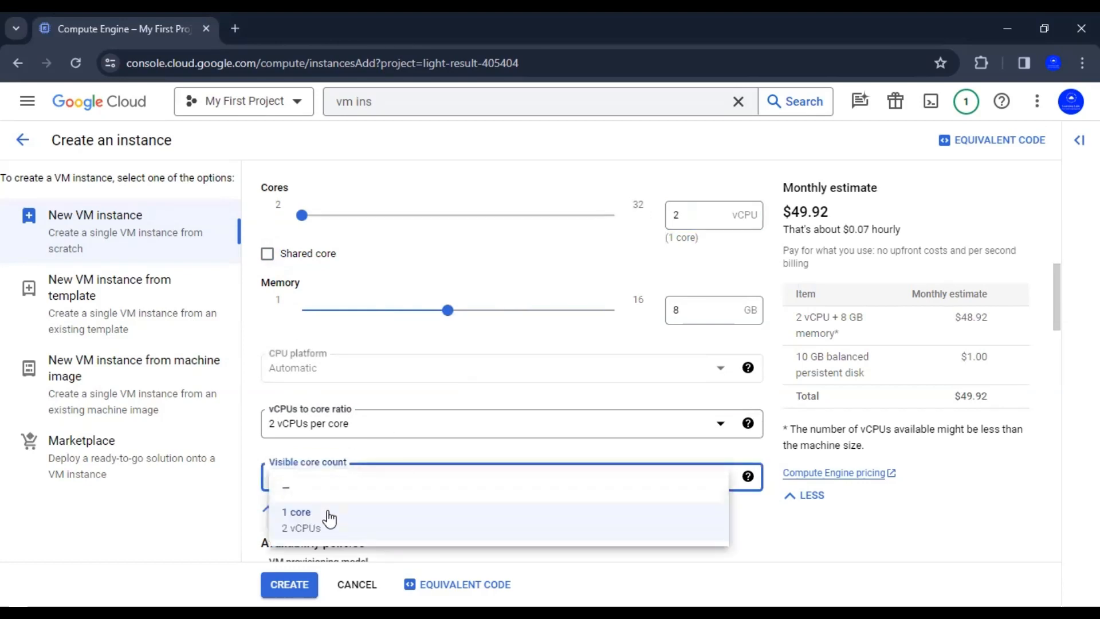
{"action": "left_click", "coordinate": [329, 519]}
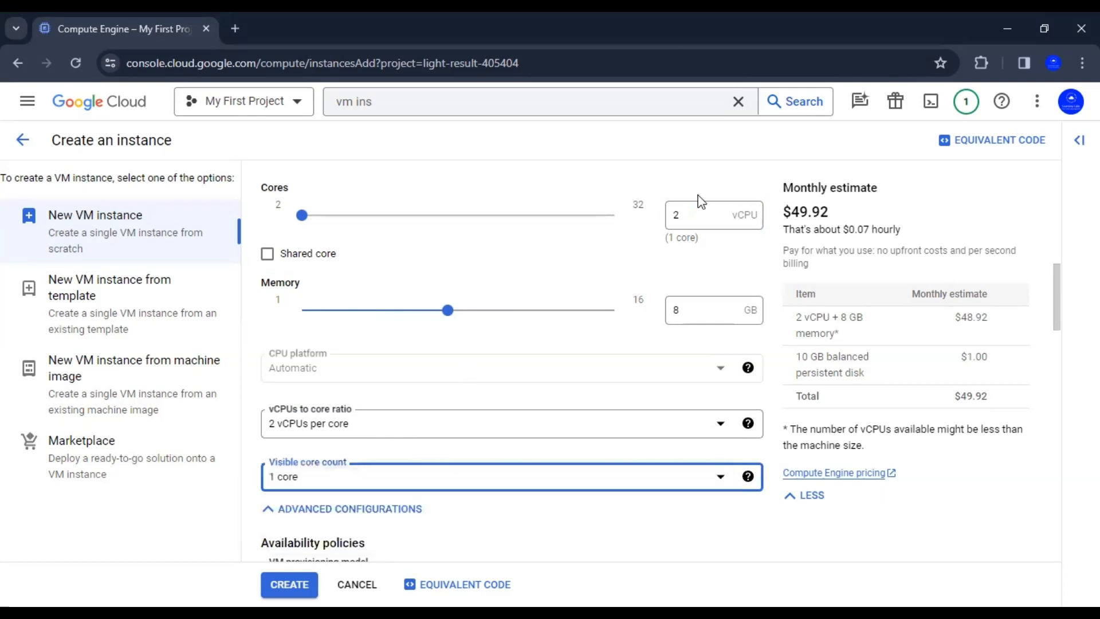
Set the custom machine's cores to 6 vCPU and the visible core count to 2 cores
{"action": "double_click", "coordinate": [687, 212]}
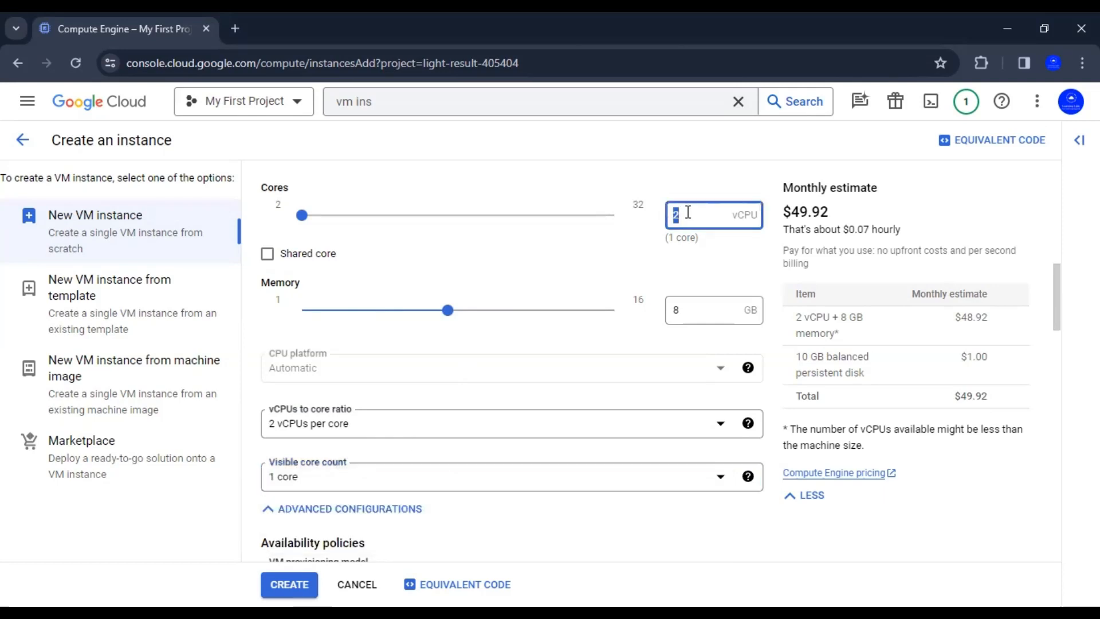
{"action": "type", "text": "6"}
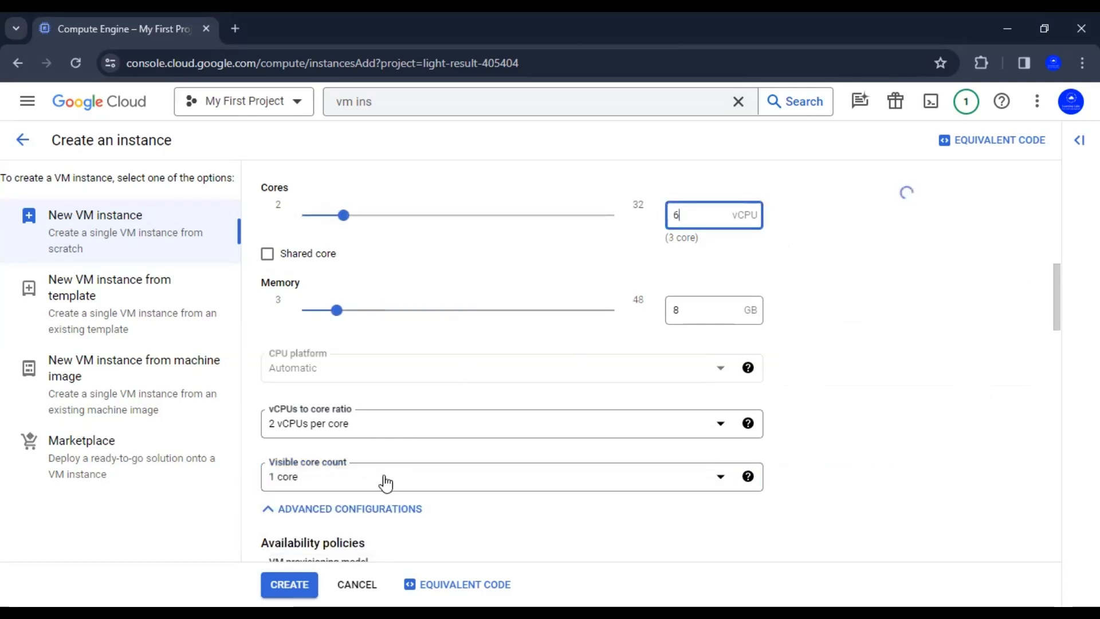
{"action": "left_click", "coordinate": [387, 484]}
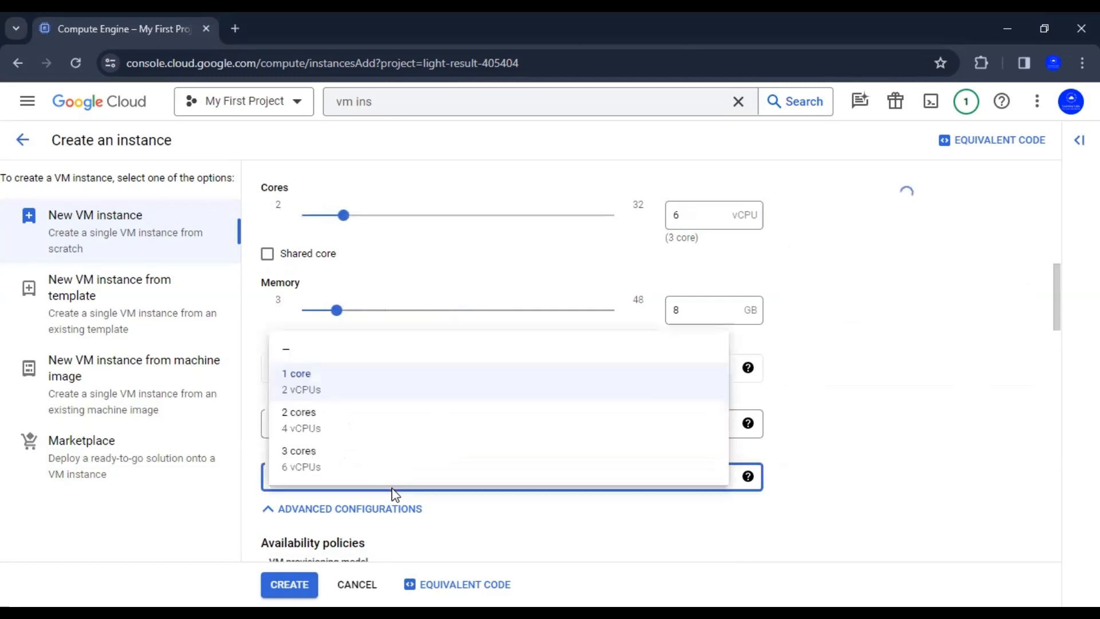
{"action": "left_click", "coordinate": [312, 429]}
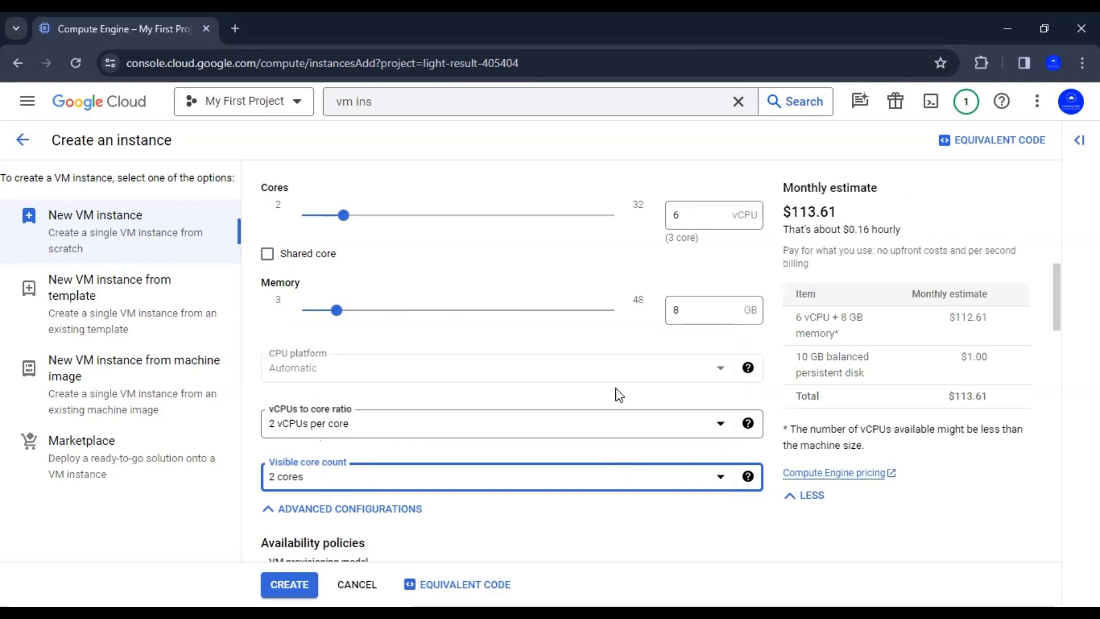
{"action": "left_click_drag", "start_coordinate": [795, 318], "coordinate": [830, 318]}
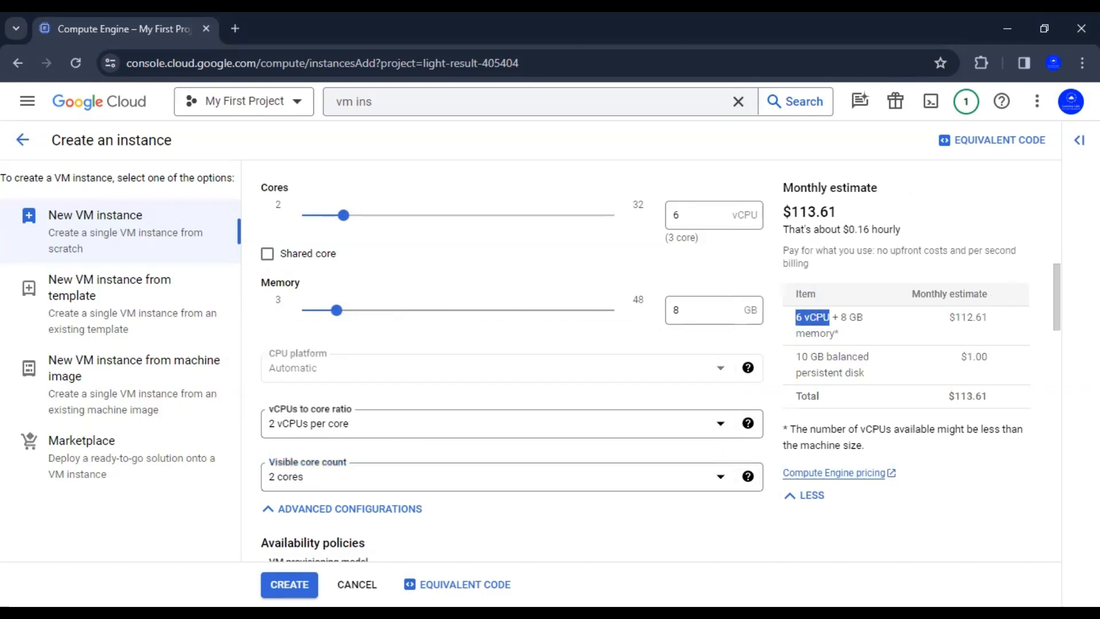
Set the VM provisioning model to Spot, and check the monthly estimate and the VM termination options
{"action": "left_click_drag", "start_coordinate": [1062, 307], "coordinate": [1064, 346]}
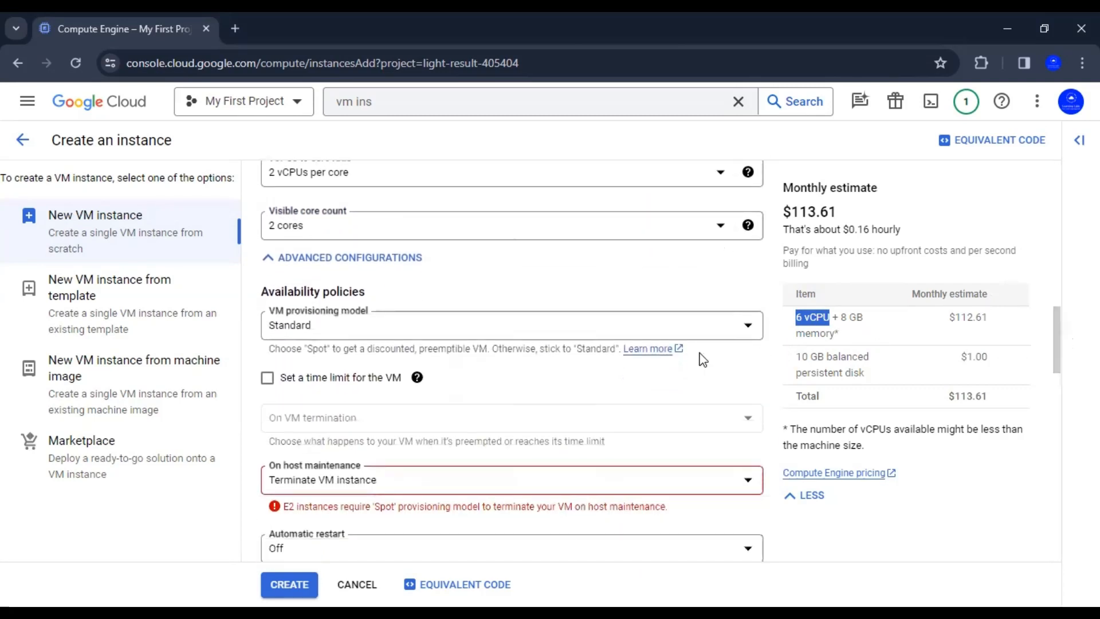
{"action": "left_click", "coordinate": [538, 340]}
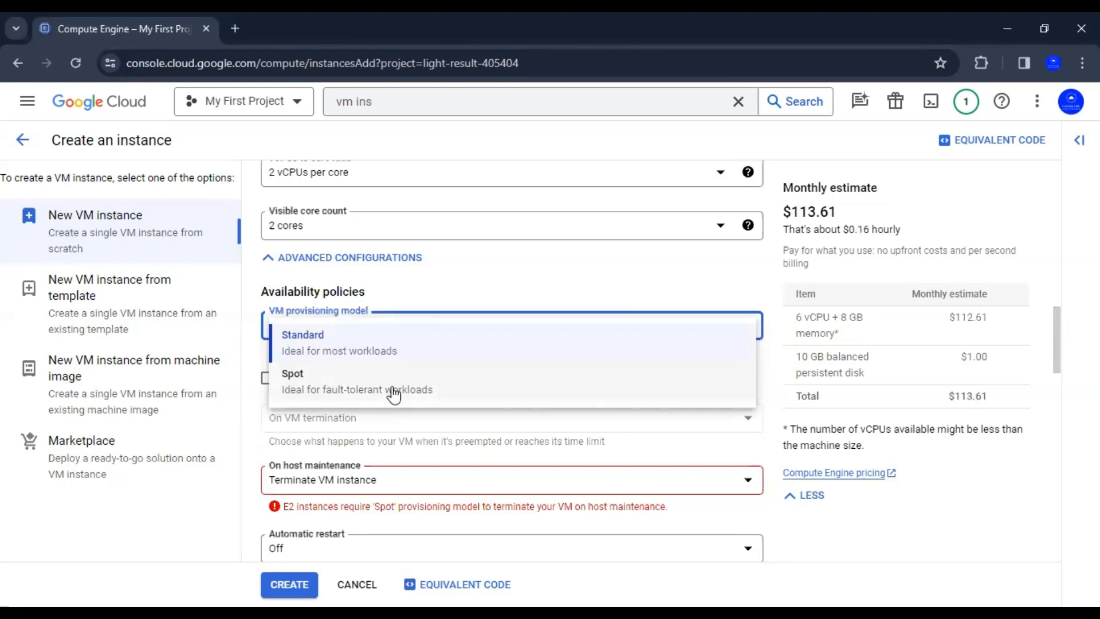
{"action": "left_click", "coordinate": [344, 383]}
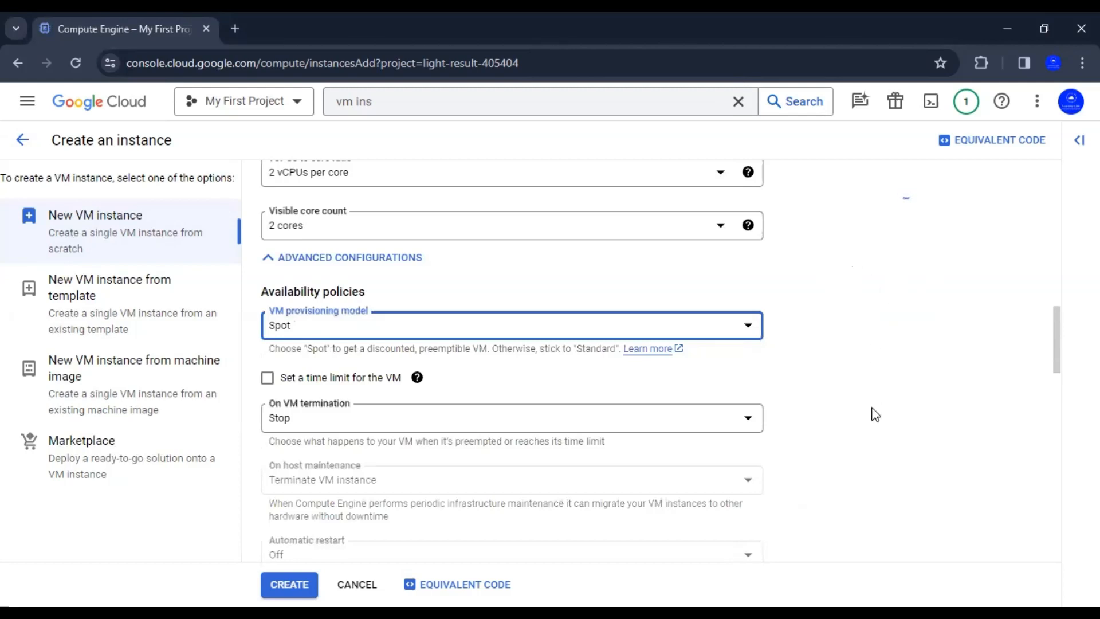
{"action": "left_click_drag", "start_coordinate": [830, 217], "coordinate": [799, 234]}
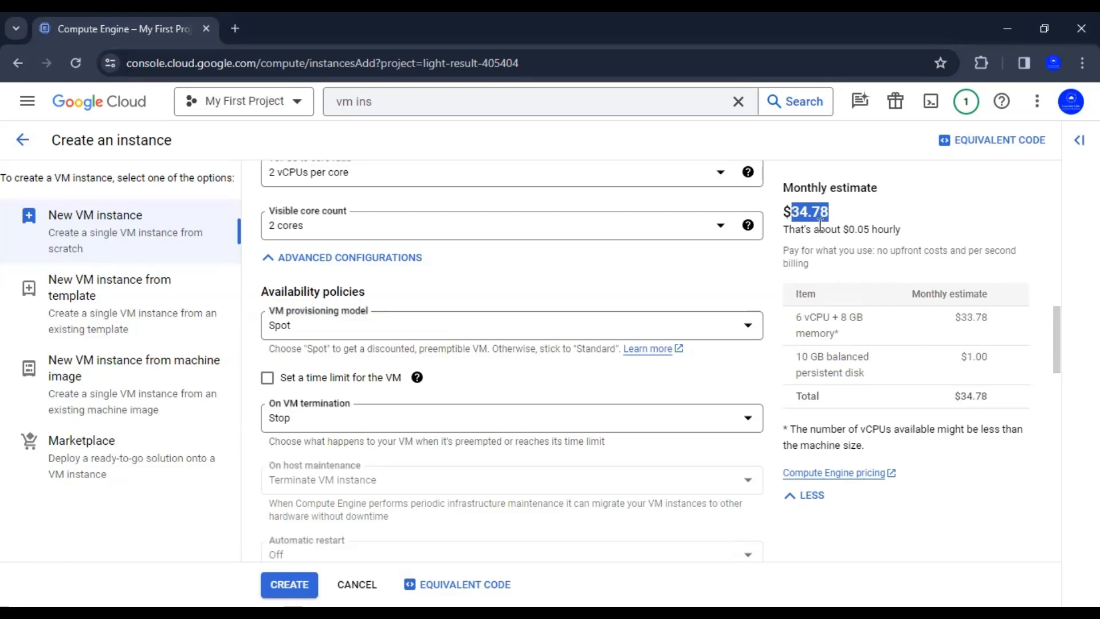
{"action": "left_click", "coordinate": [447, 423]}
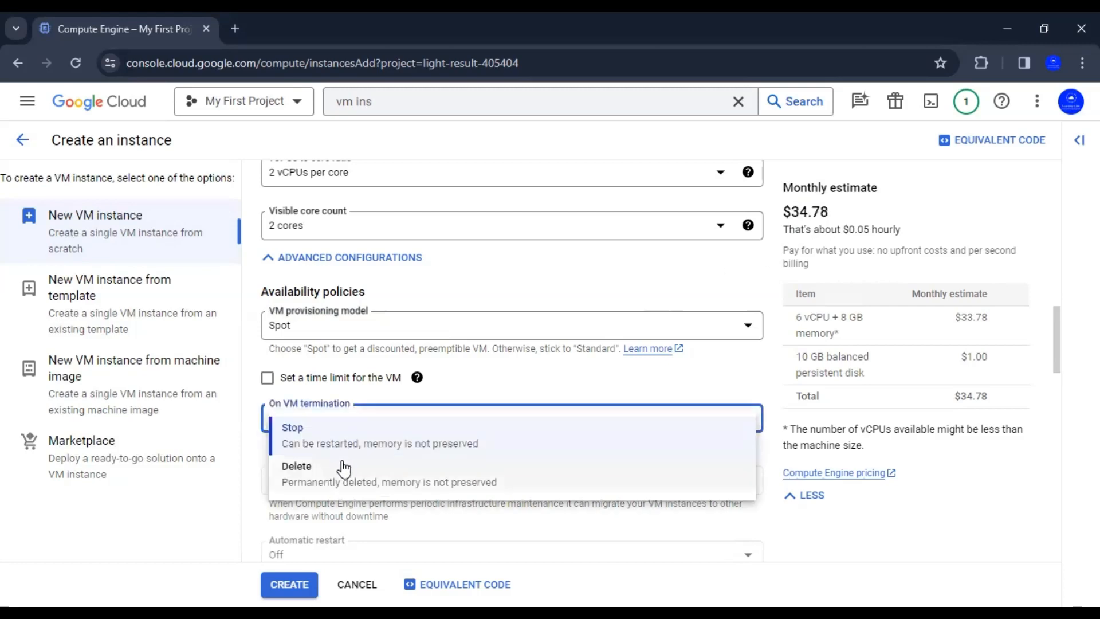
{"action": "left_click", "coordinate": [378, 331]}
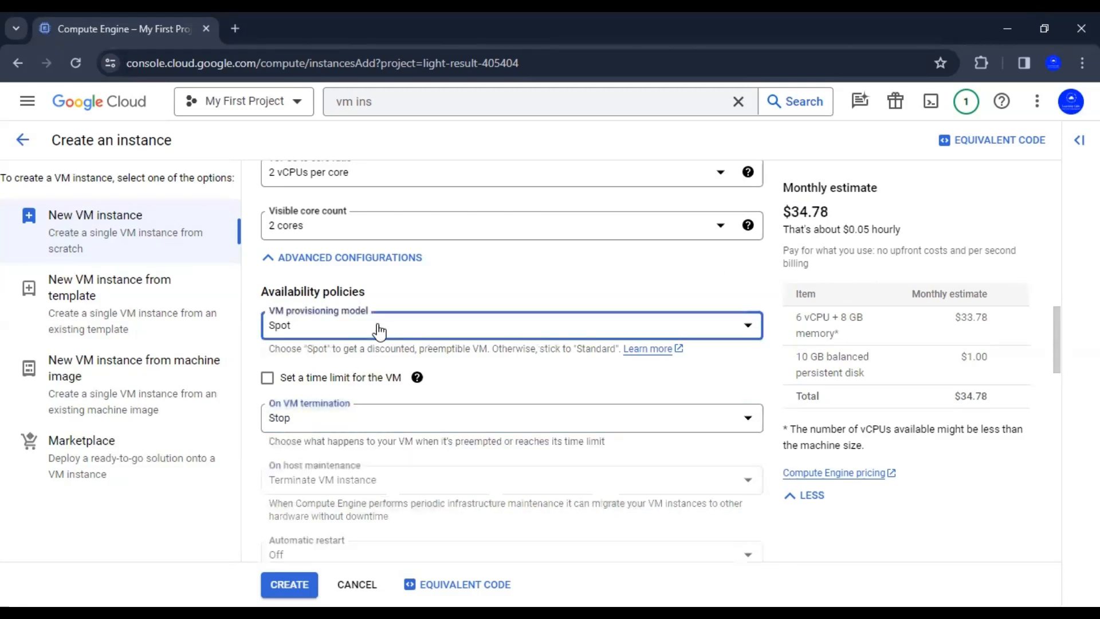
Return the VM provisioning model to Standard and check the monthly estimate
{"action": "left_click", "coordinate": [376, 328]}
{"action": "left_click", "coordinate": [429, 346]}
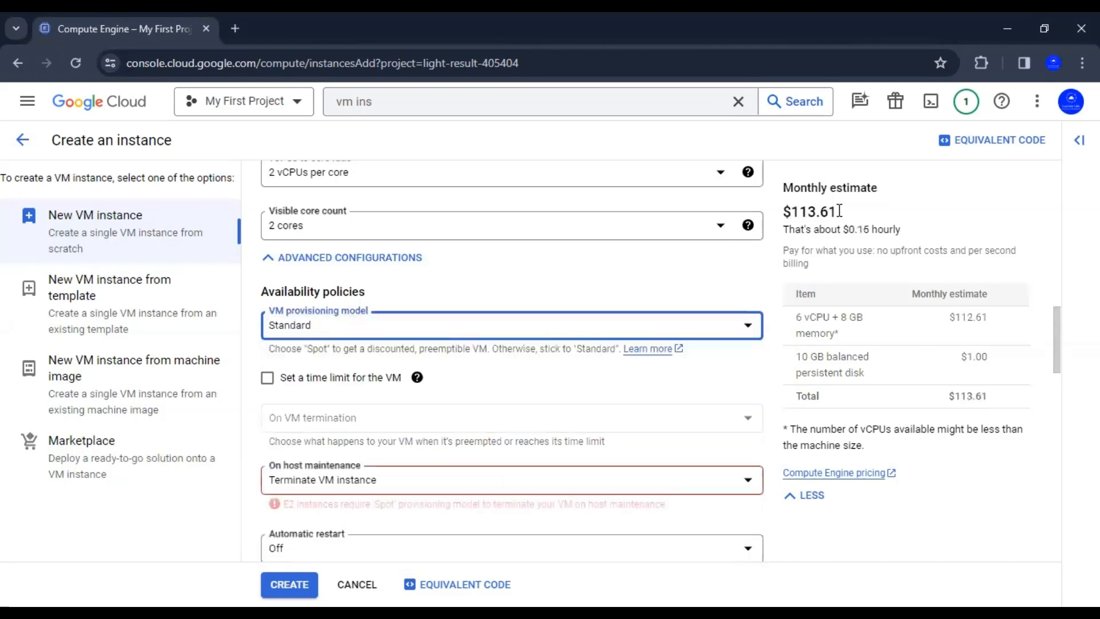
{"action": "left_click_drag", "start_coordinate": [835, 213], "coordinate": [795, 213]}
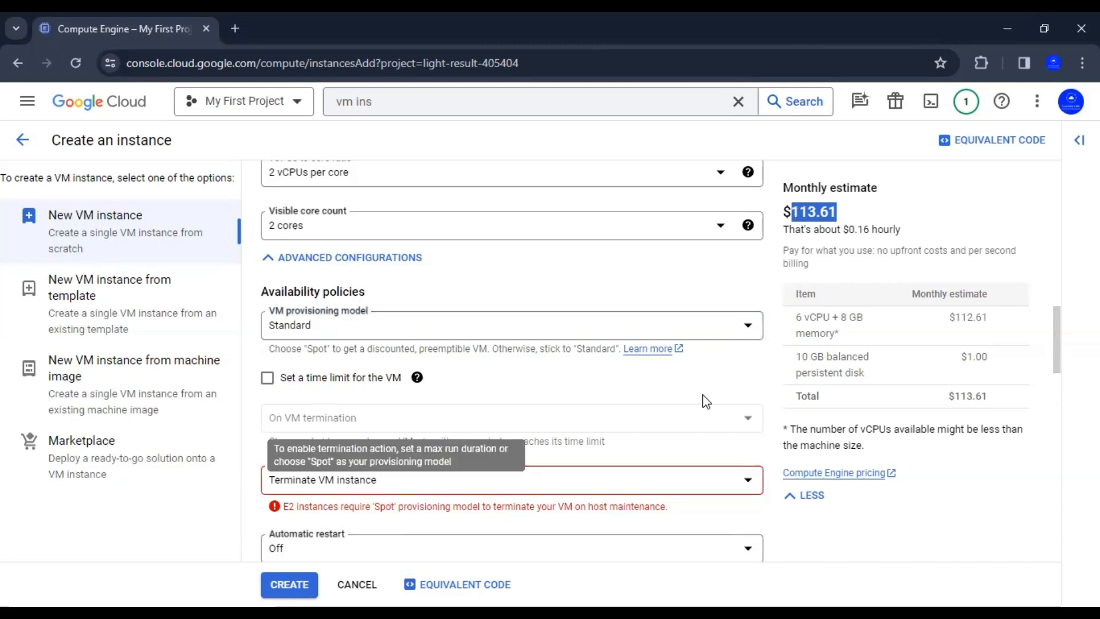
Set a time limit of 24 hours for the VM, with Delete as the action on VM termination
{"action": "scroll", "coordinate": [1063, 343], "scroll_direction": "down", "scroll_amount": 2}
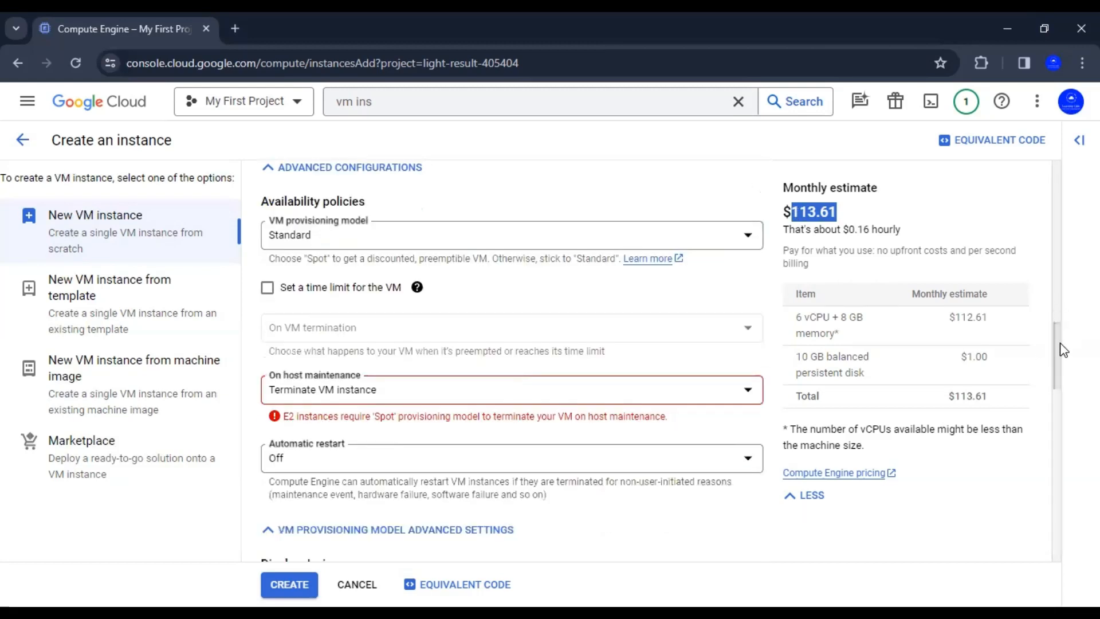
{"action": "left_click", "coordinate": [267, 260]}
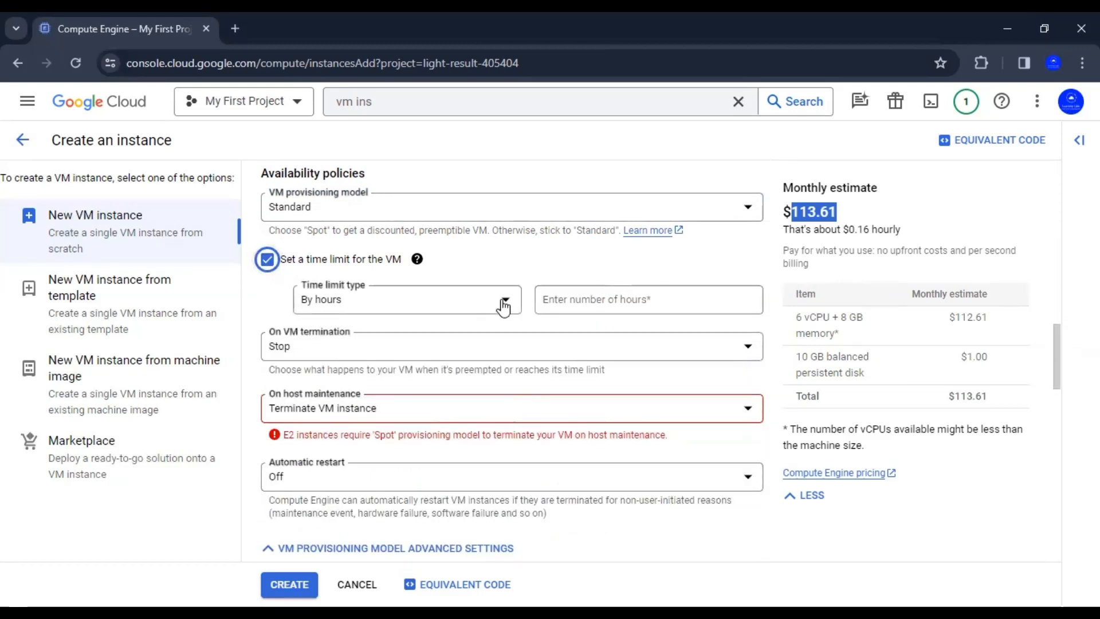
{"action": "key", "text": "Tab"}
{"action": "left_click", "coordinate": [401, 324]}
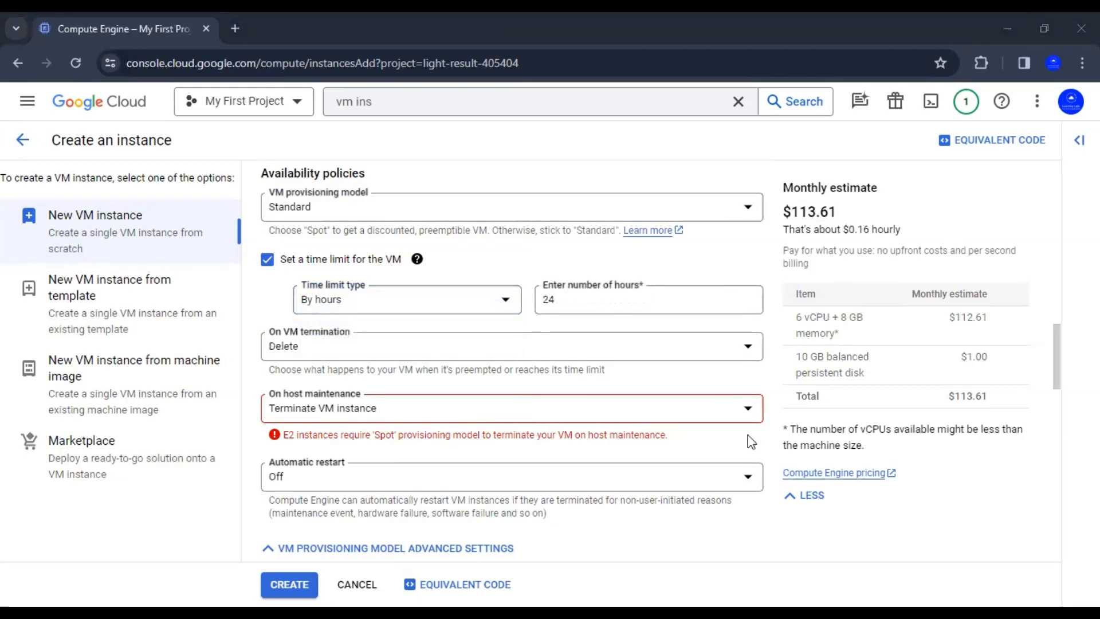
{"action": "left_click", "coordinate": [563, 299]}
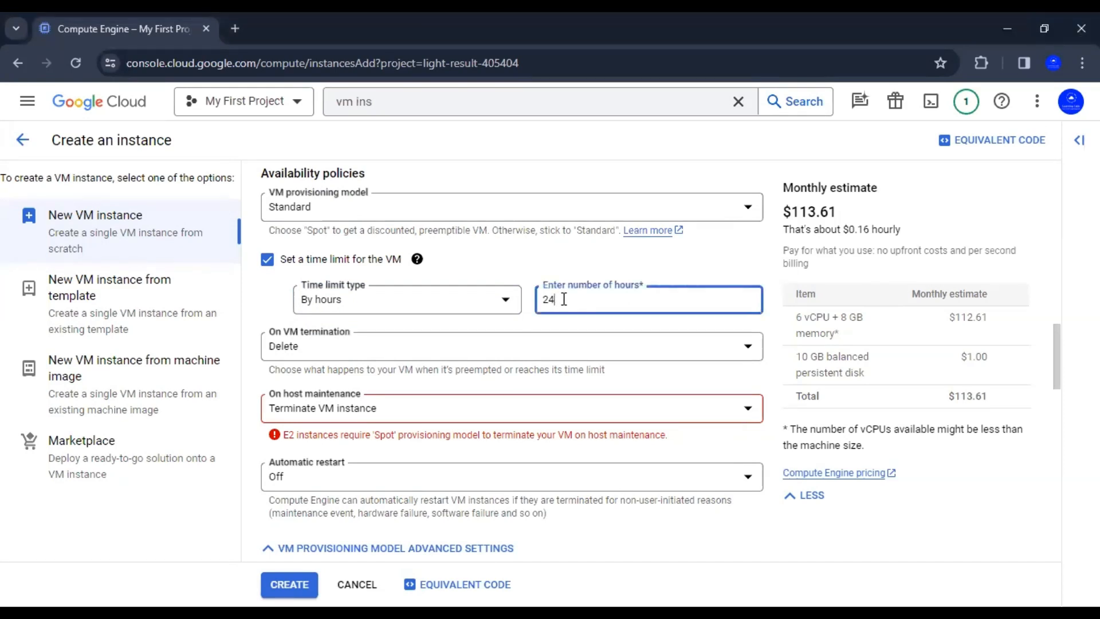
{"action": "left_click", "coordinate": [467, 354]}
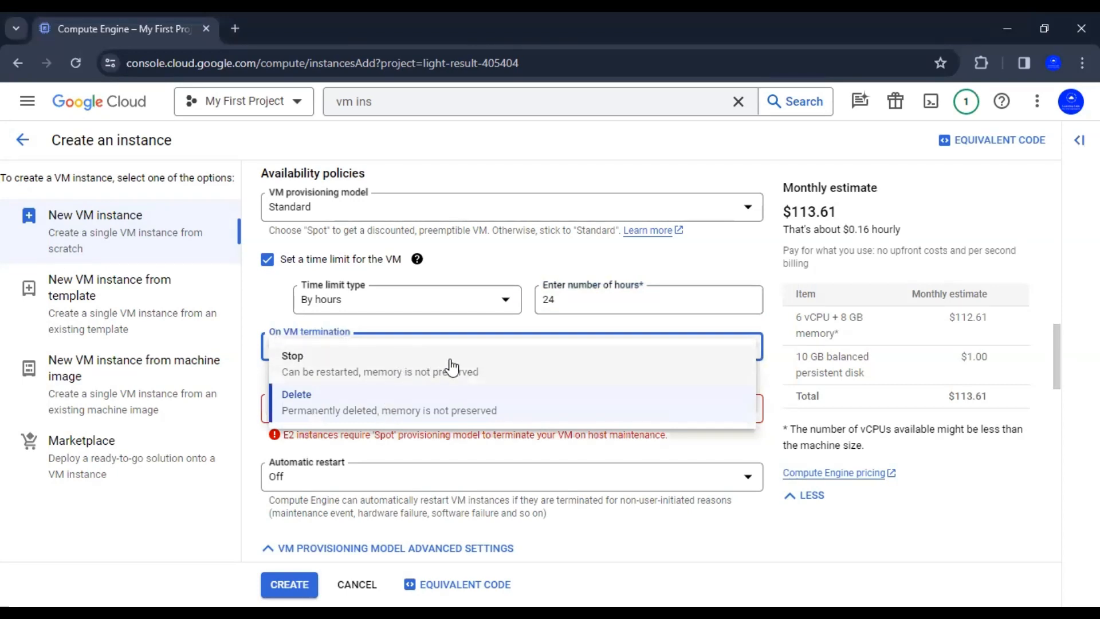
{"action": "left_click", "coordinate": [371, 412]}
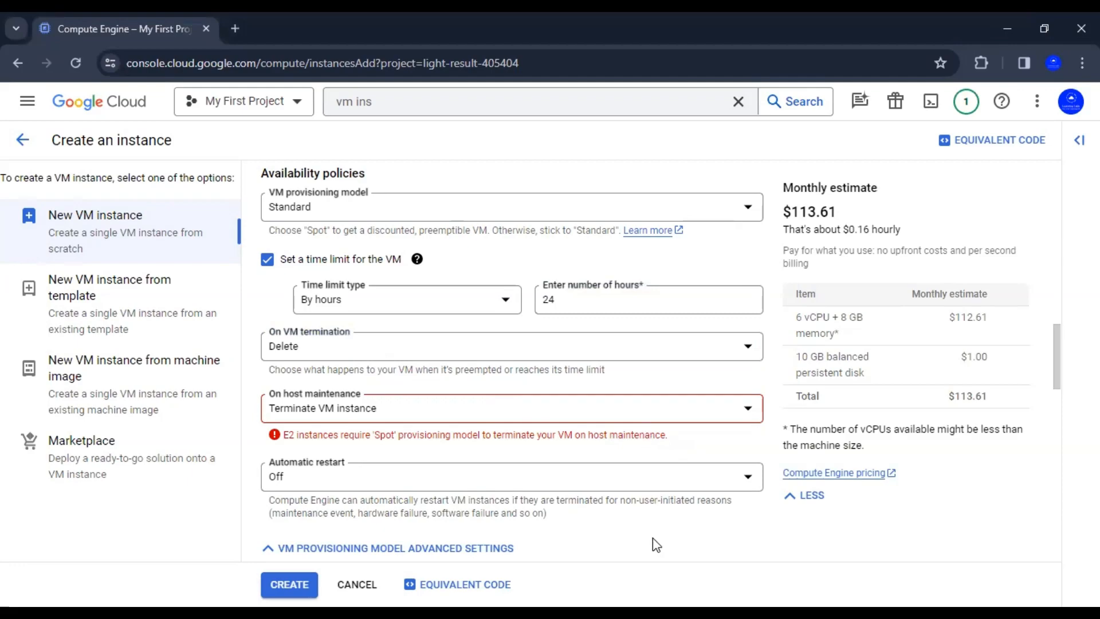
Switch the machine type from custom back to the e2-medium preset
{"action": "scroll", "coordinate": [512, 344], "scroll_direction": "up", "scroll_amount": 1}
{"action": "left_click_drag", "start_coordinate": [1053, 352], "coordinate": [1050, 292]}
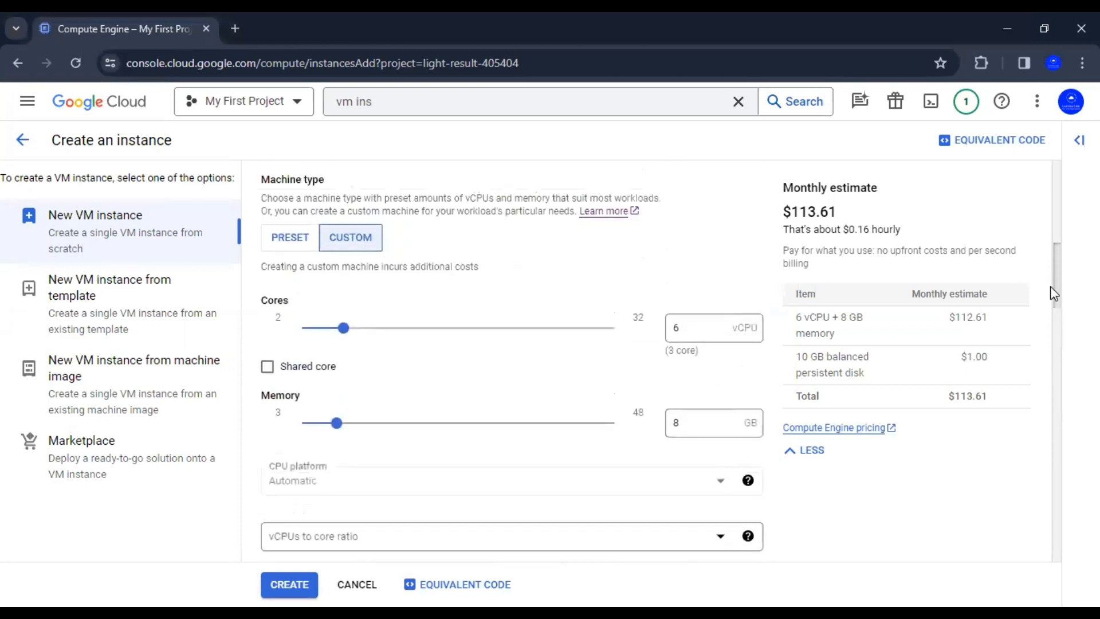
{"action": "left_click", "coordinate": [296, 240]}
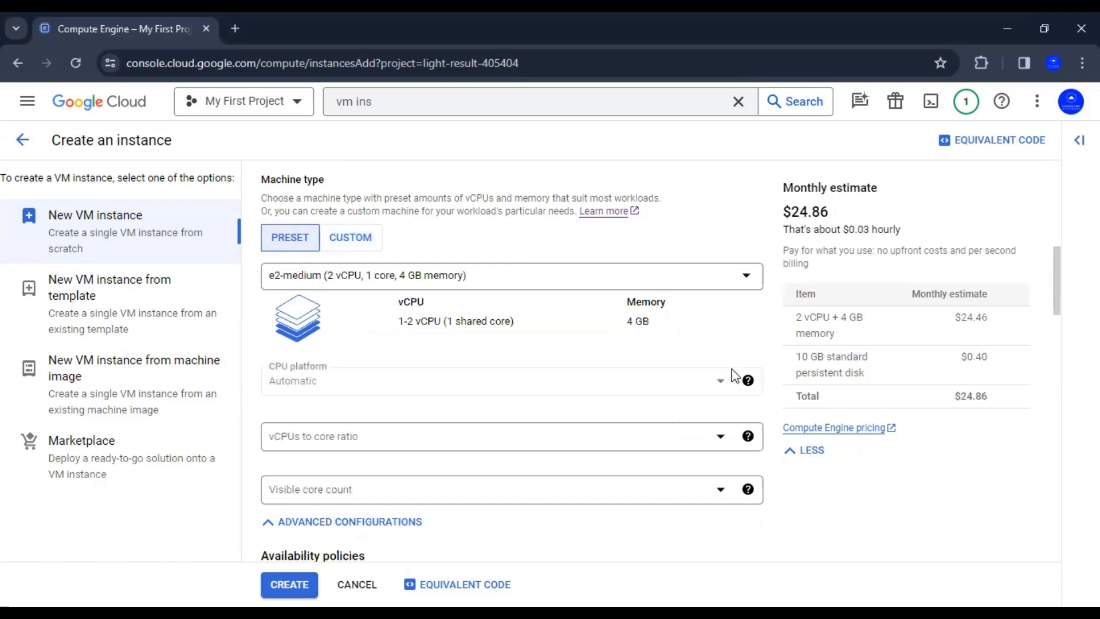
Set the On host maintenance policy to Migrate VM instance (Recommended)
{"action": "scroll", "coordinate": [766, 338], "scroll_direction": "down", "scroll_amount": 4}
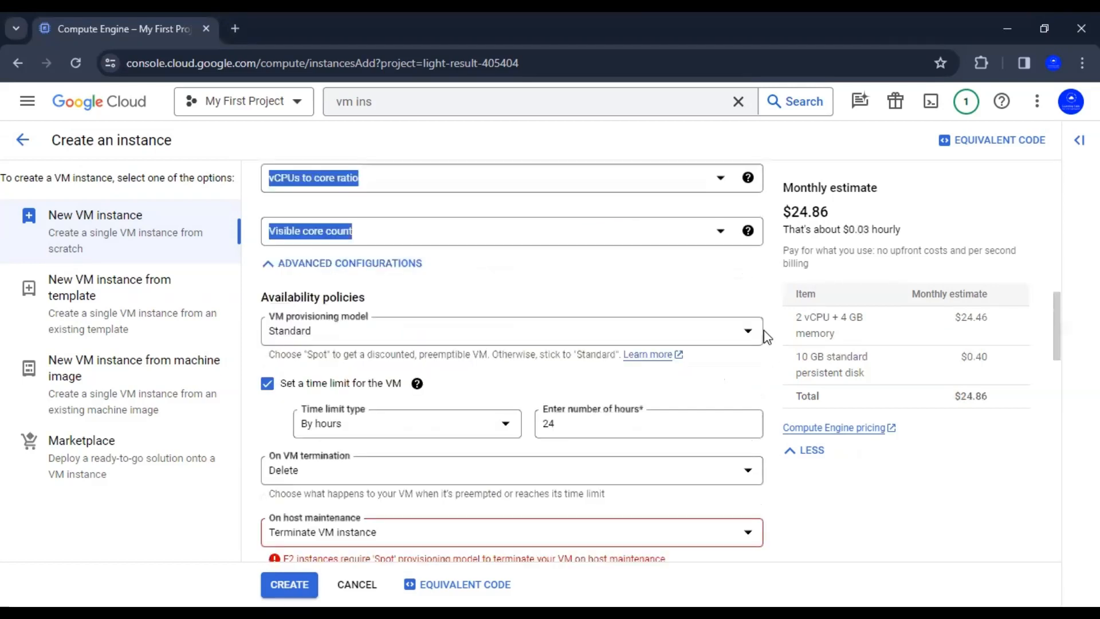
{"action": "scroll", "coordinate": [770, 337], "scroll_direction": "down", "scroll_amount": 1}
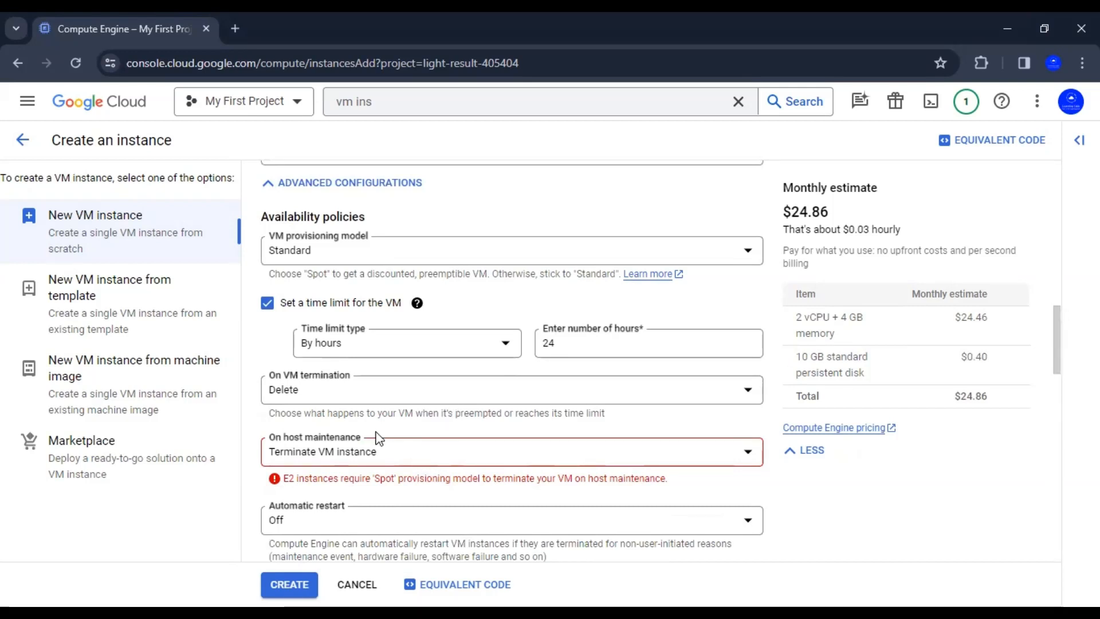
{"action": "left_click", "coordinate": [340, 458]}
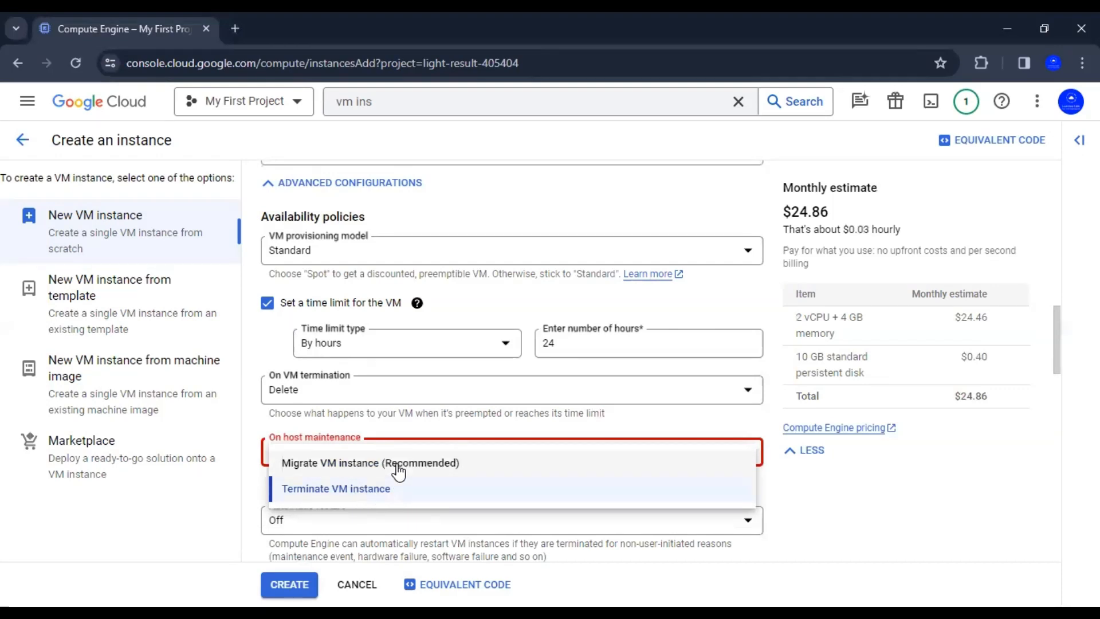
{"action": "left_click", "coordinate": [433, 464]}
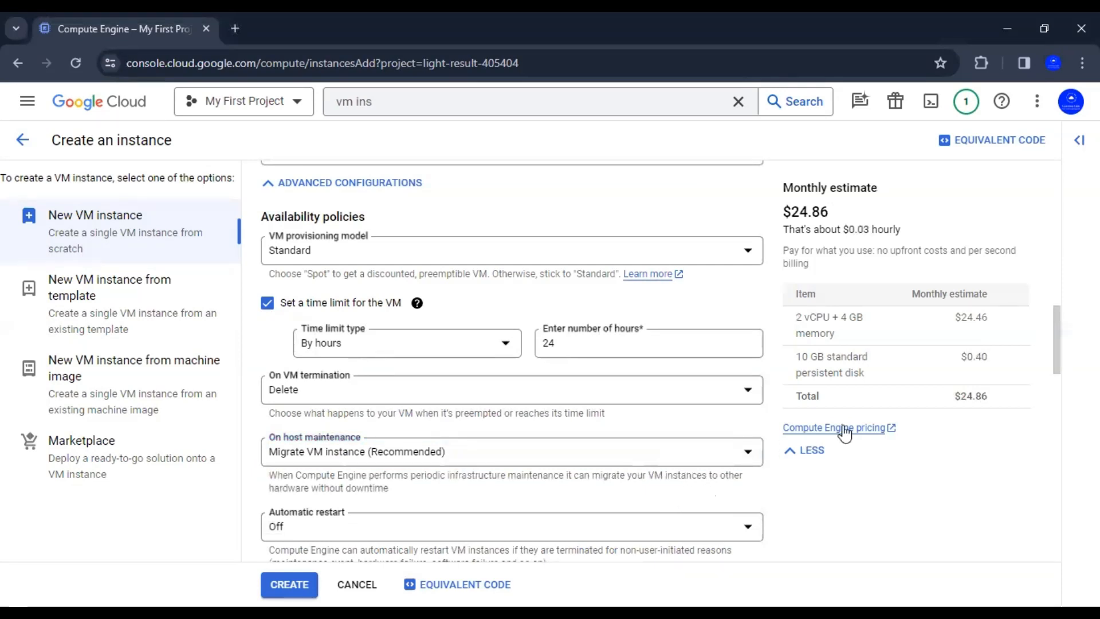
Set the VM's Automatic restart policy to On (recommended)
{"action": "left_click_drag", "start_coordinate": [1053, 335], "coordinate": [1064, 384]}
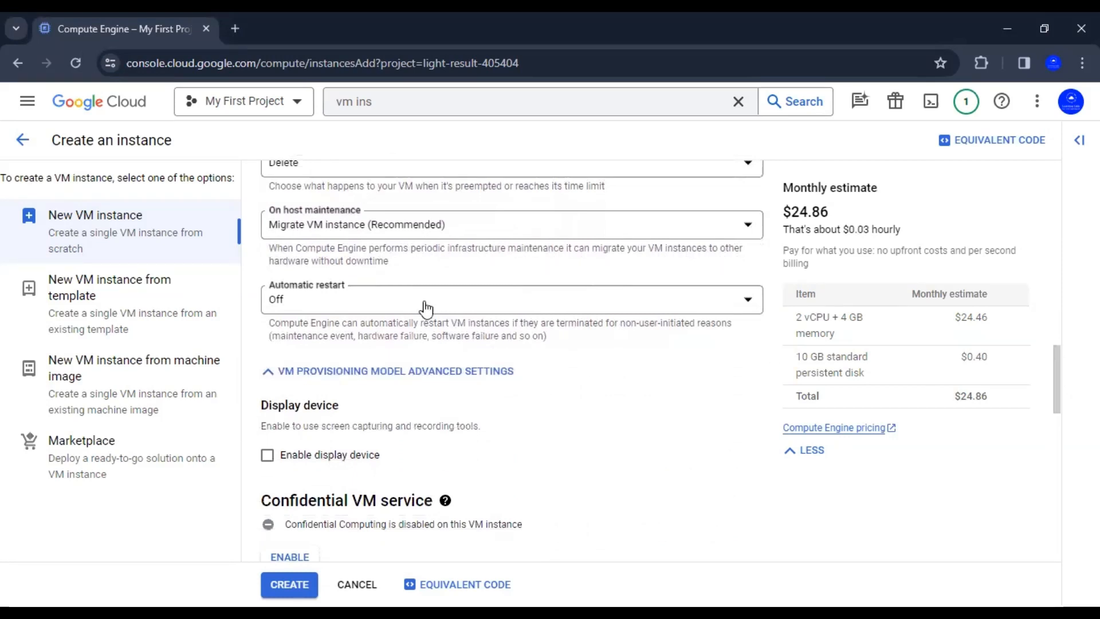
{"action": "left_click", "coordinate": [308, 310]}
{"action": "left_click", "coordinate": [318, 312]}
{"action": "left_click", "coordinate": [356, 337]}
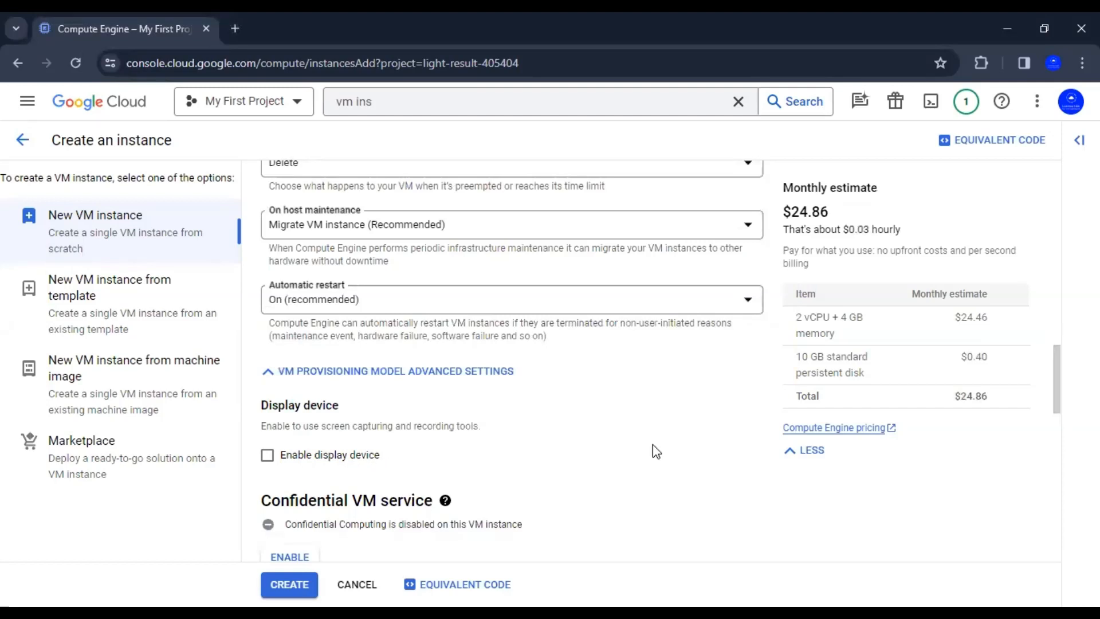
Review the VM settings that enabling Confidential Computing would apply, including the machine type, and dismiss them without enabling it
{"action": "scroll", "coordinate": [630, 446], "scroll_direction": "down", "scroll_amount": 3}
{"action": "scroll", "coordinate": [607, 440], "scroll_direction": "up", "scroll_amount": 1}
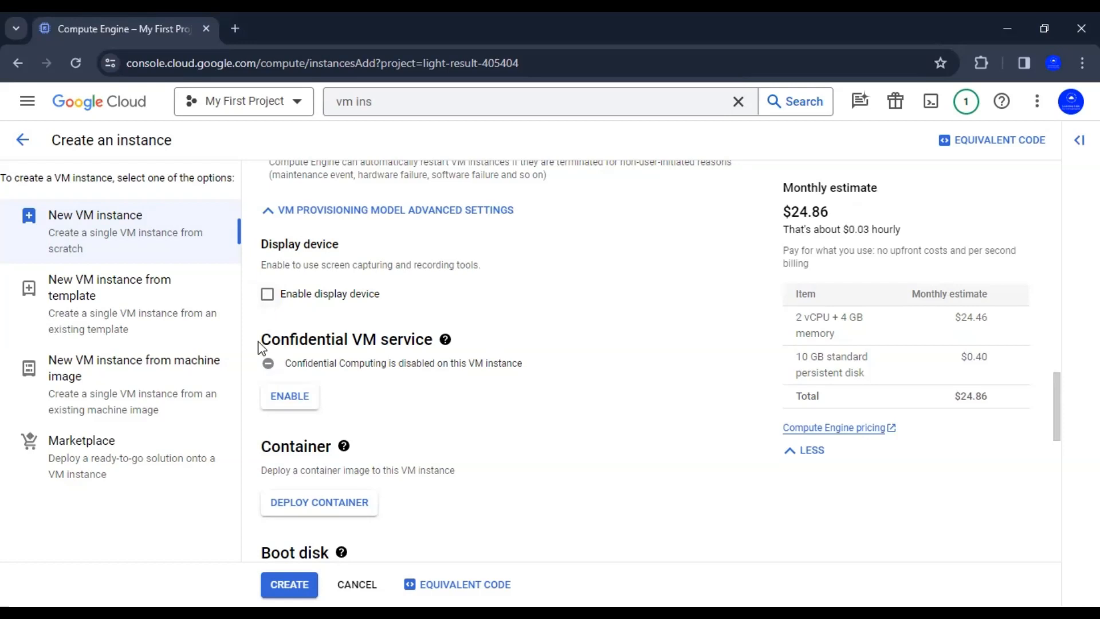
{"action": "left_click_drag", "start_coordinate": [263, 339], "coordinate": [432, 342]}
{"action": "left_click", "coordinate": [407, 346]}
{"action": "left_click", "coordinate": [312, 401]}
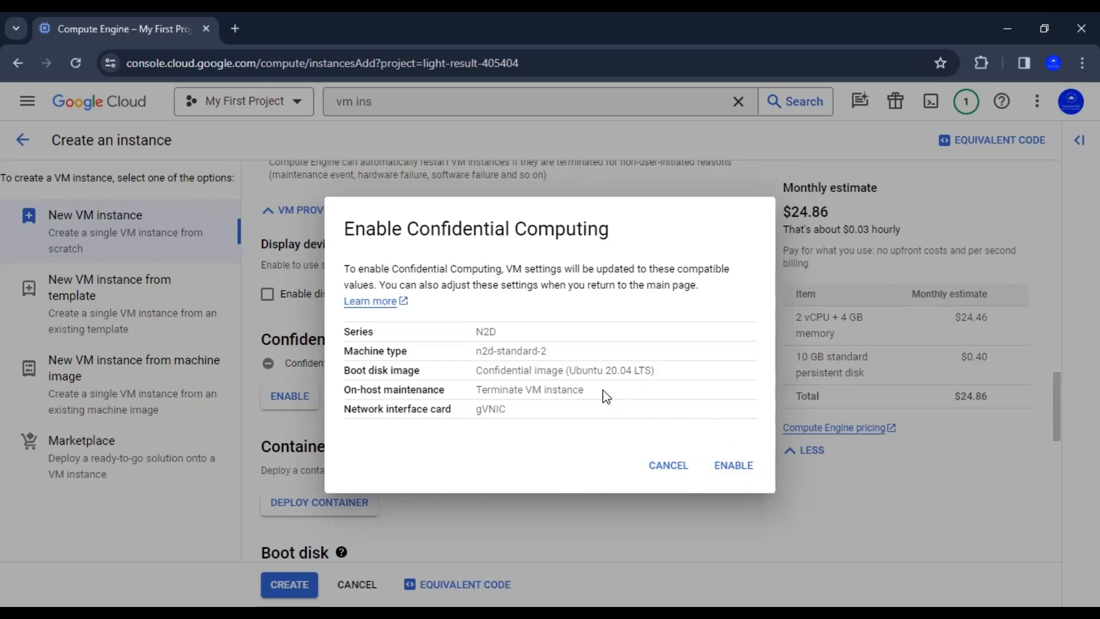
{"action": "left_click_drag", "start_coordinate": [476, 351], "coordinate": [547, 347]}
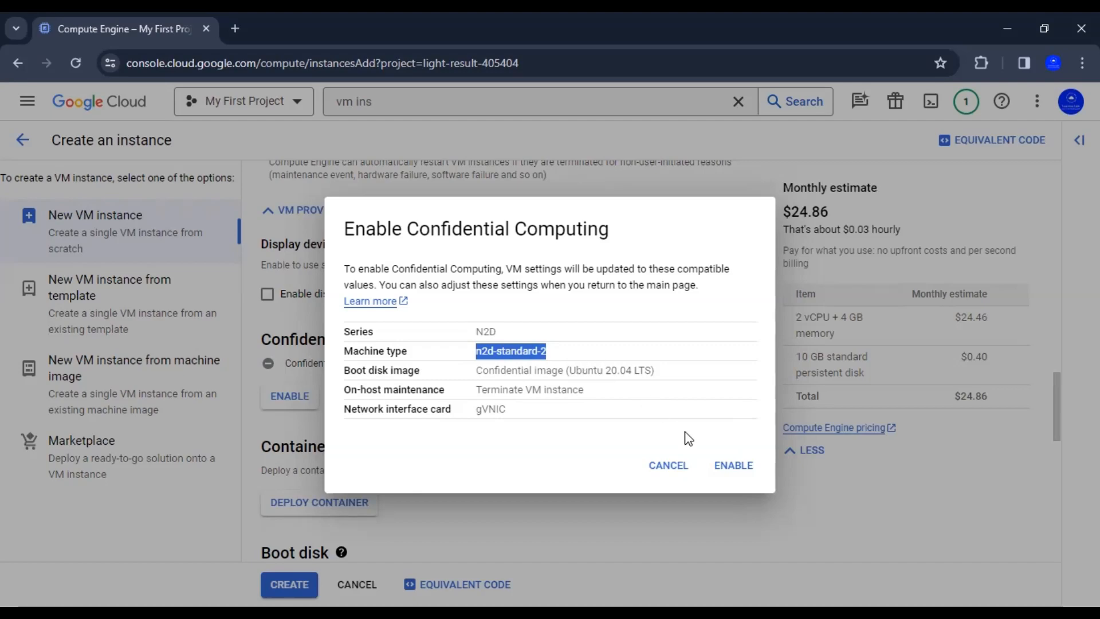
{"action": "left_click", "coordinate": [675, 473]}
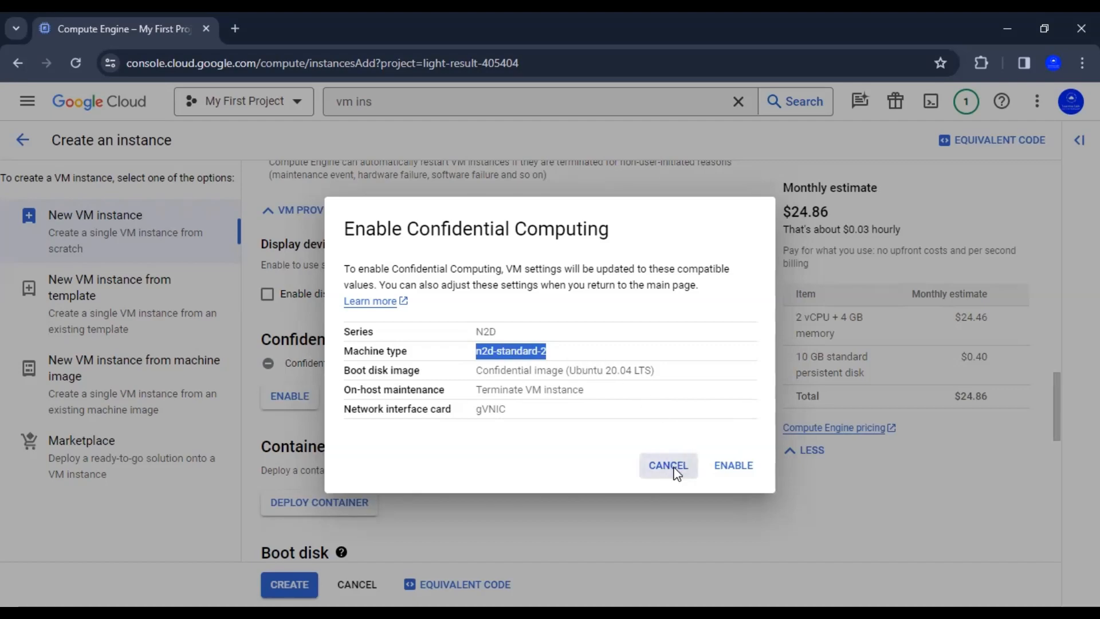
Look at the container deployment options for the VM and leave them without configuring a container
{"action": "scroll", "coordinate": [653, 448], "scroll_direction": "down", "scroll_amount": 2}
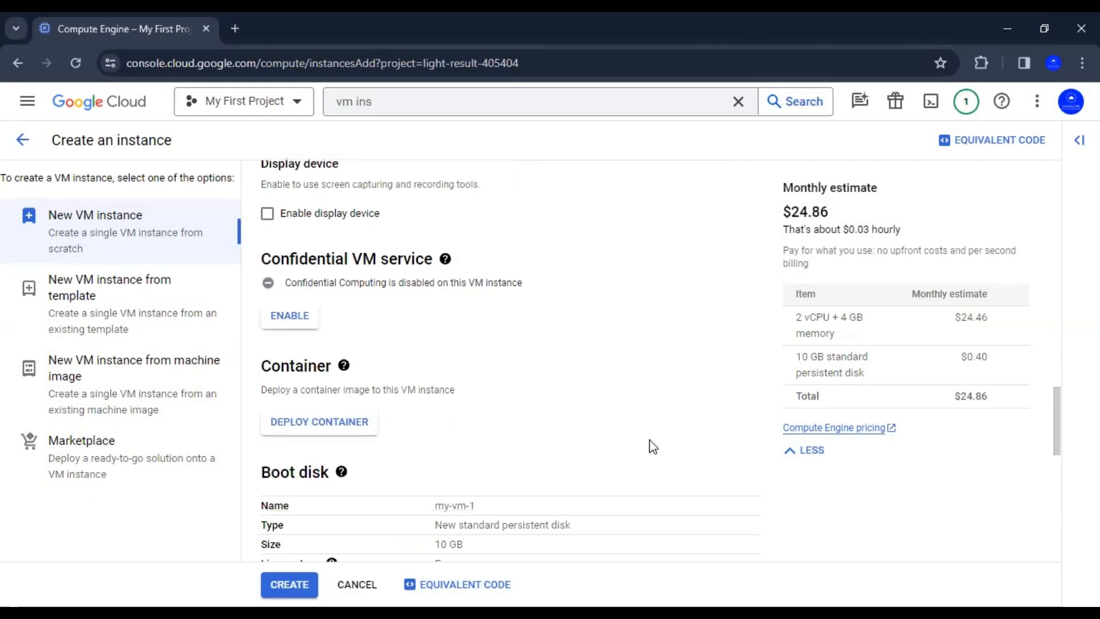
{"action": "scroll", "coordinate": [652, 448], "scroll_direction": "down", "scroll_amount": 2}
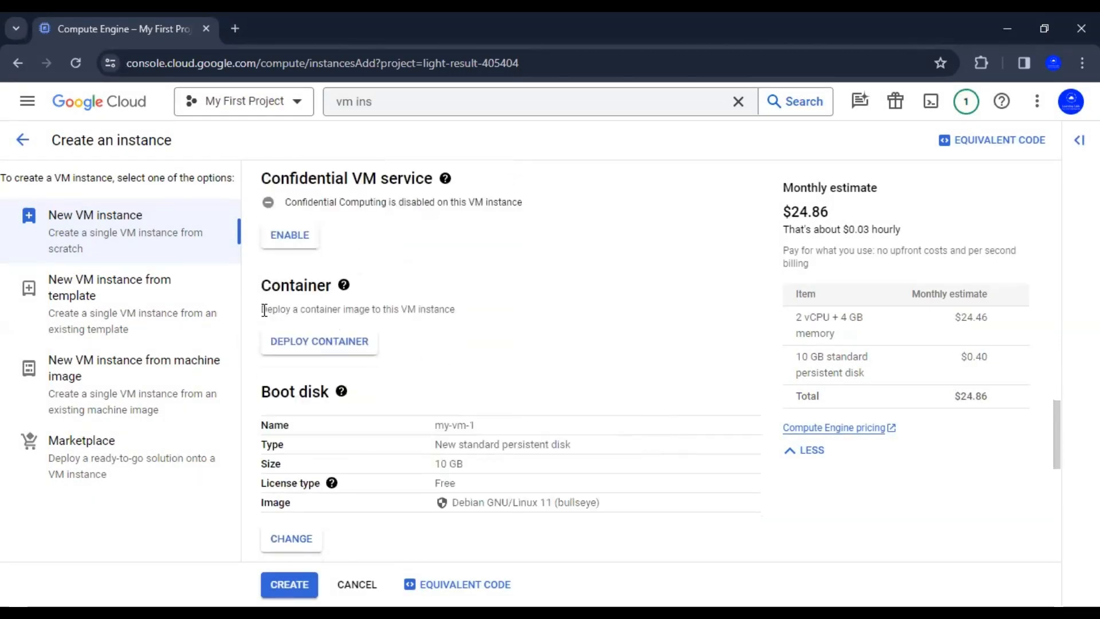
{"action": "left_click_drag", "start_coordinate": [292, 310], "coordinate": [449, 305]}
{"action": "left_click", "coordinate": [499, 319]}
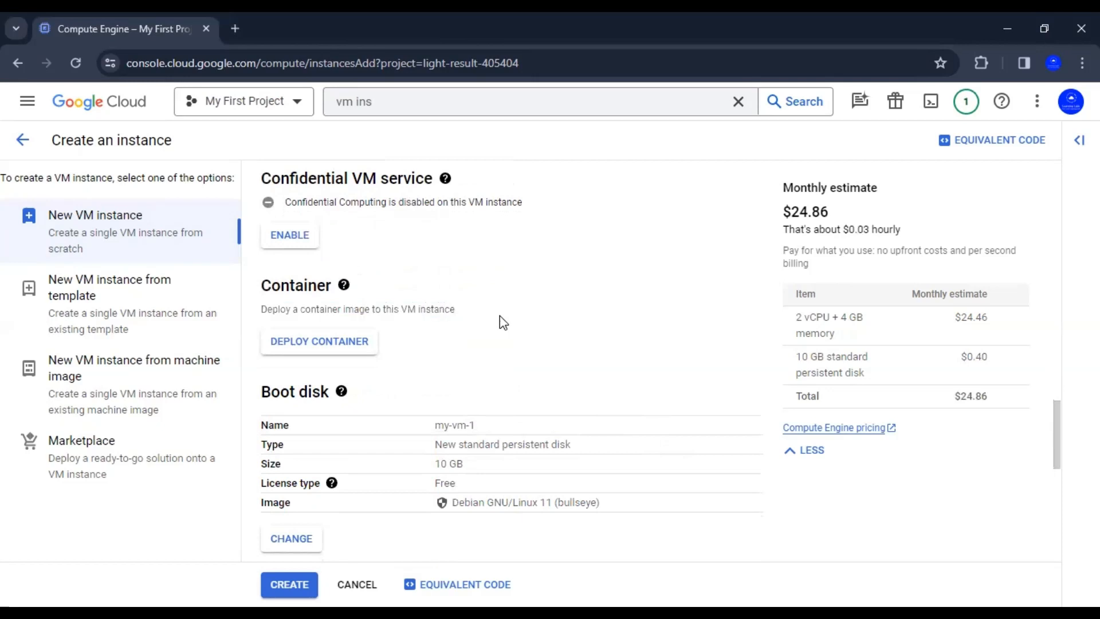
{"action": "left_click", "coordinate": [345, 346]}
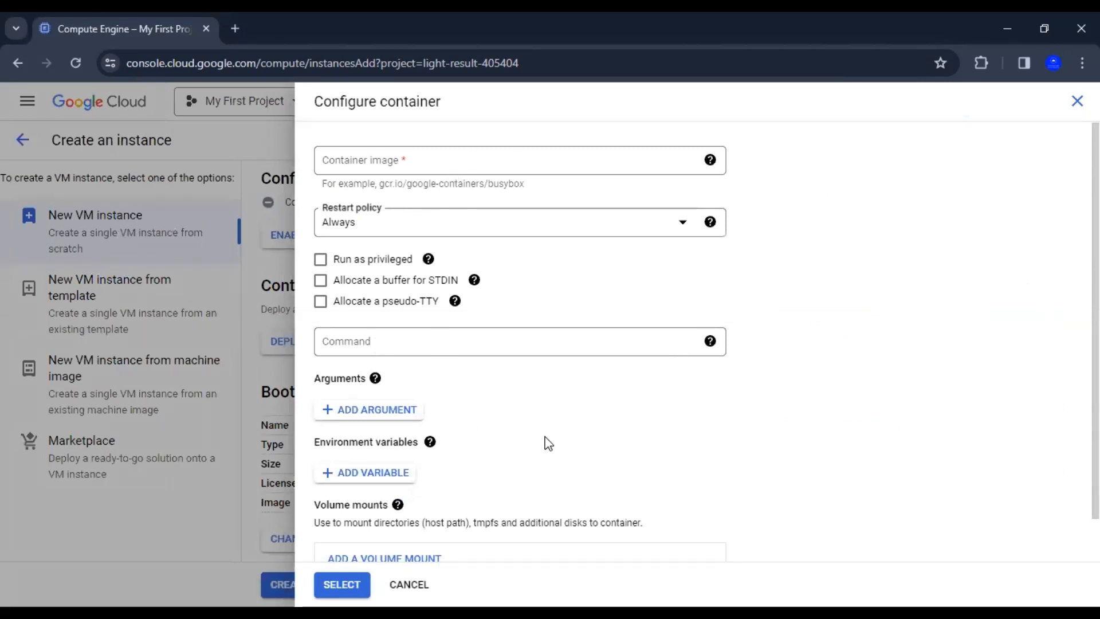
{"action": "left_click", "coordinate": [410, 584]}
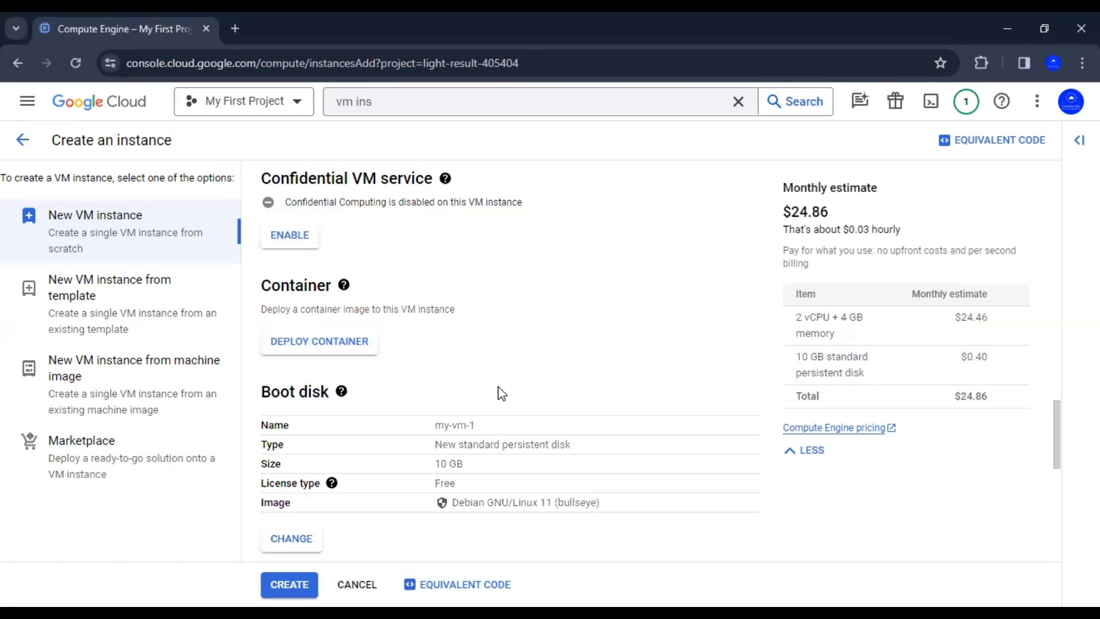
Open the boot disk settings and look through the operating systems available as public images, keeping Debian
{"action": "scroll", "coordinate": [500, 393], "scroll_direction": "down", "scroll_amount": 2}
{"action": "scroll", "coordinate": [501, 393], "scroll_direction": "down", "scroll_amount": 2}
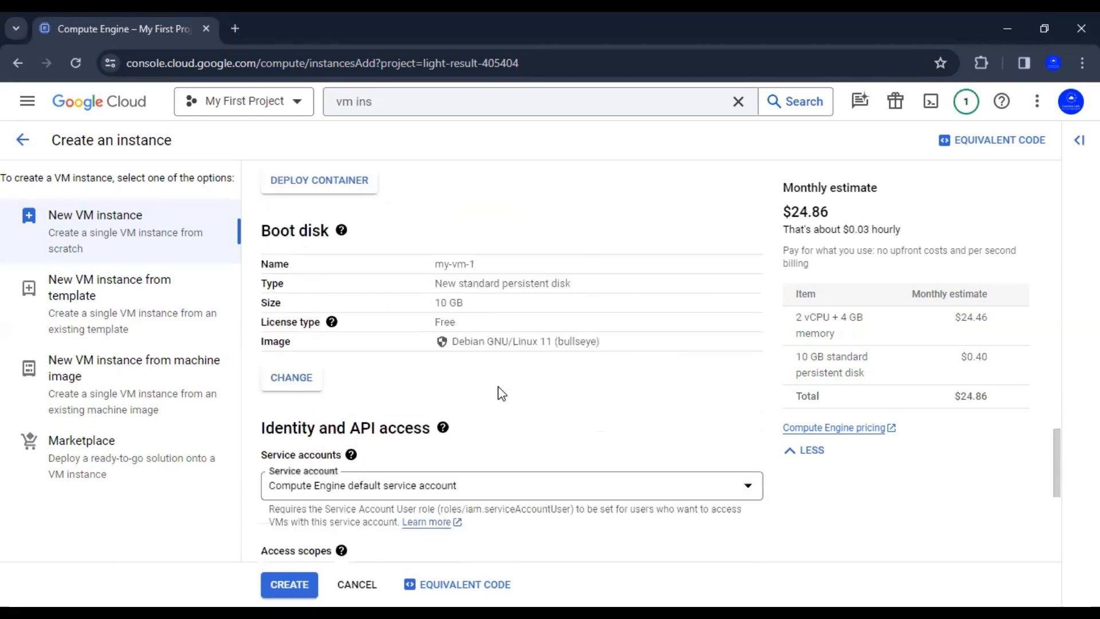
{"action": "left_click", "coordinate": [315, 380]}
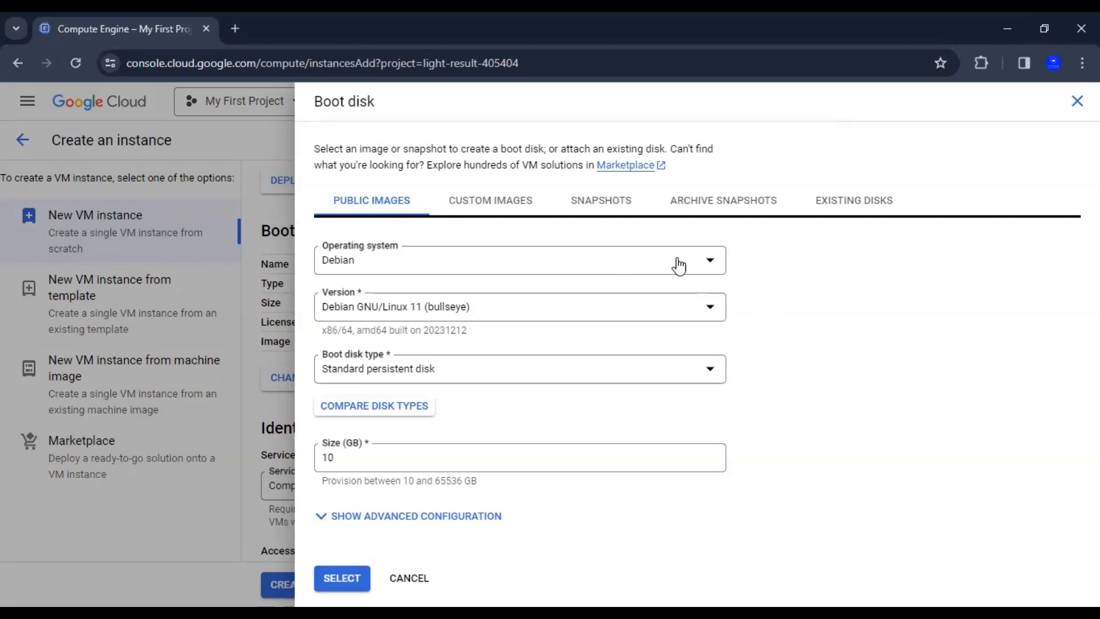
{"action": "left_click", "coordinate": [482, 265]}
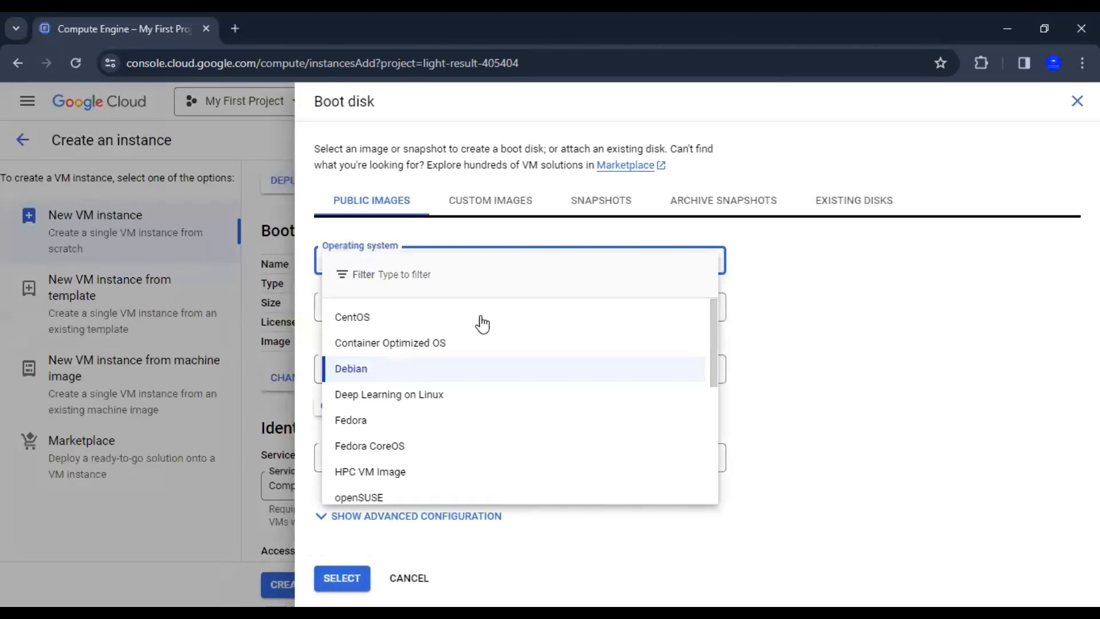
{"action": "scroll", "coordinate": [538, 381], "scroll_direction": "down", "scroll_amount": 2}
{"action": "scroll", "coordinate": [539, 383], "scroll_direction": "down", "scroll_amount": 3}
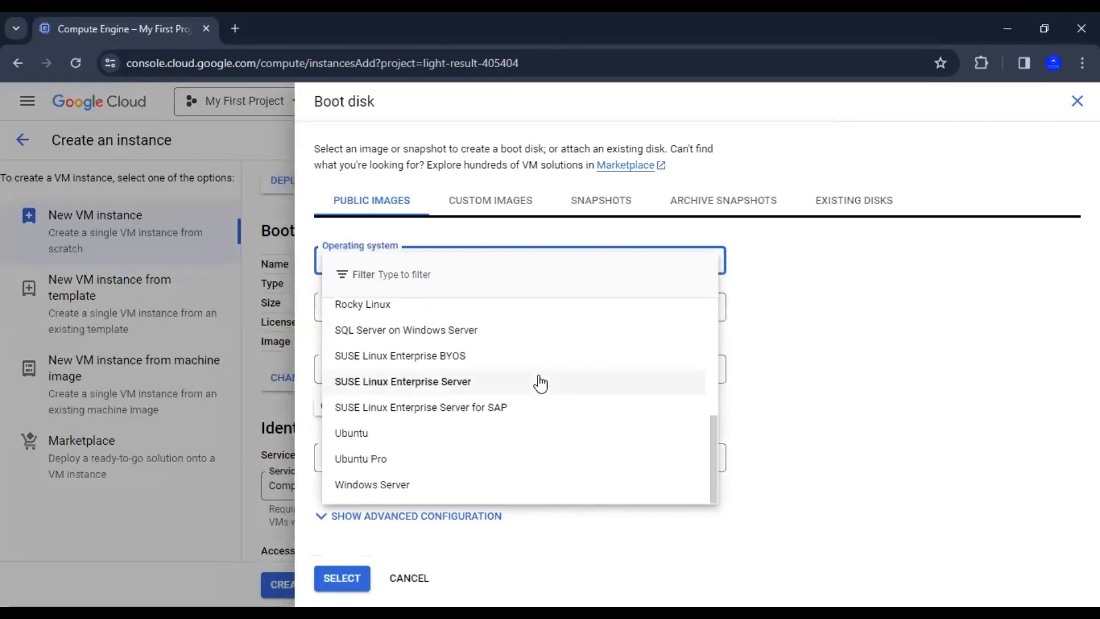
{"action": "scroll", "coordinate": [540, 383], "scroll_direction": "up", "scroll_amount": 4}
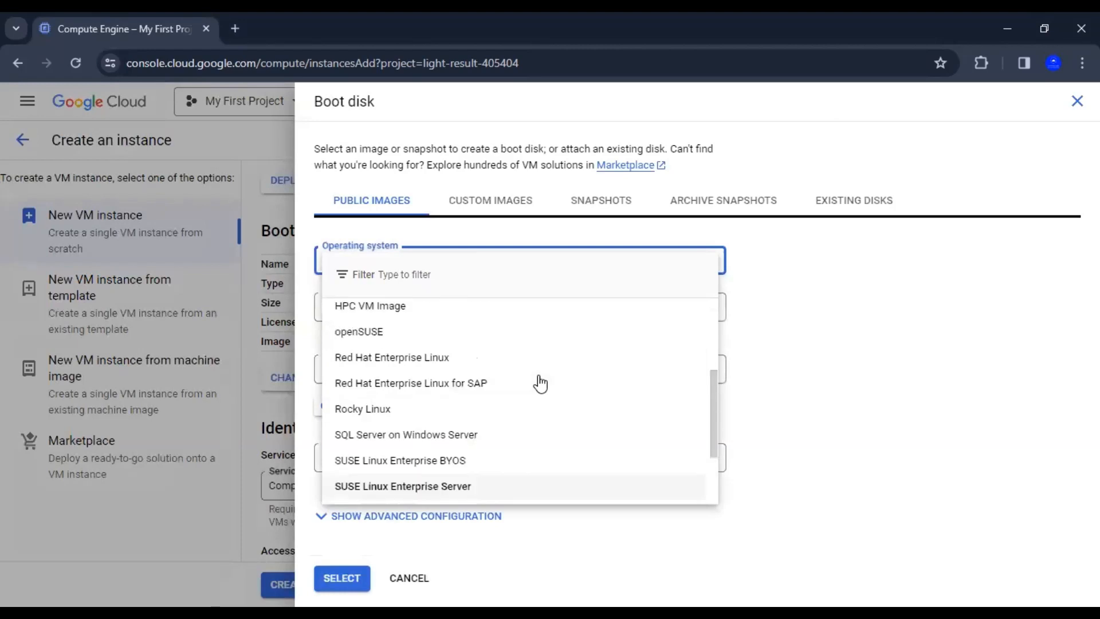
{"action": "left_click", "coordinate": [791, 351]}
{"action": "left_click", "coordinate": [788, 346]}
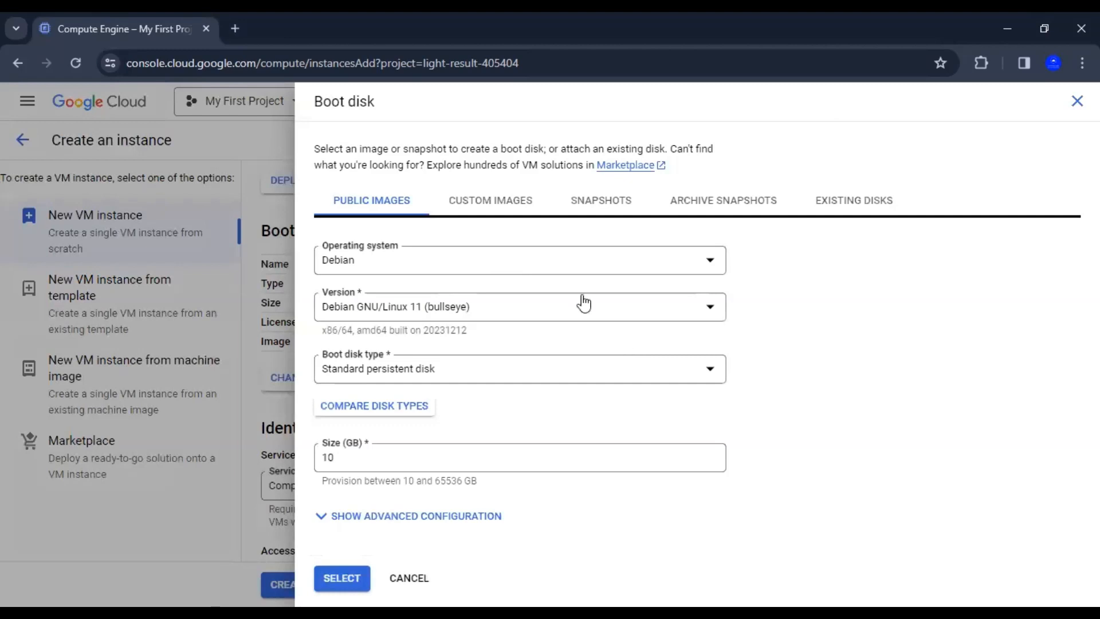
Look at the custom images, snapshots, archive snapshots and existing disks as boot disk sources, and return to the public images
{"action": "left_click", "coordinate": [523, 211]}
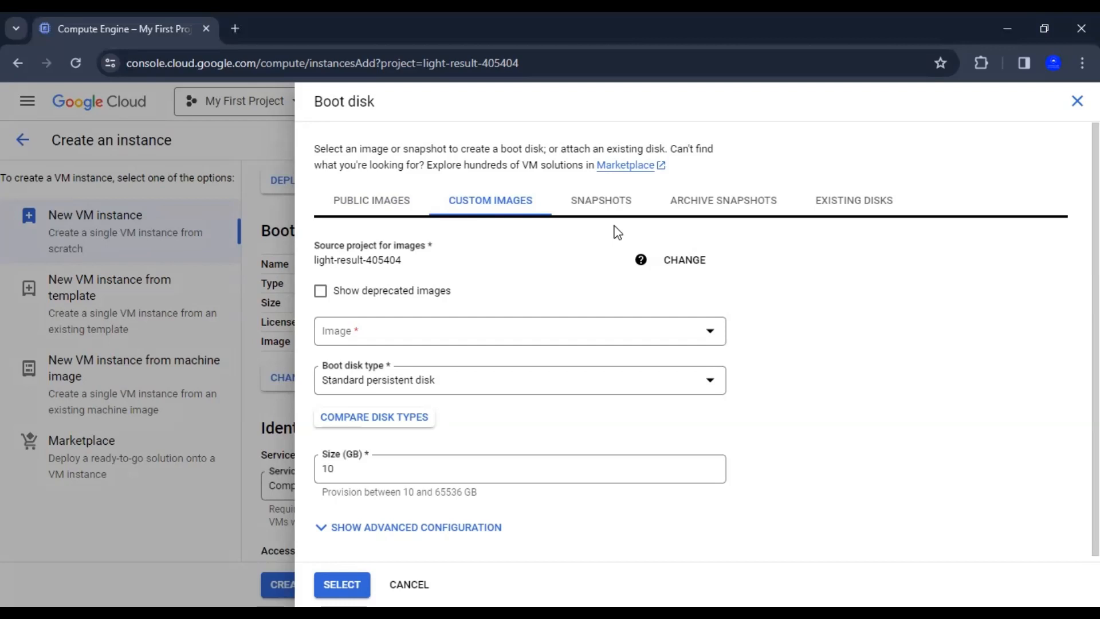
{"action": "left_click", "coordinate": [623, 207]}
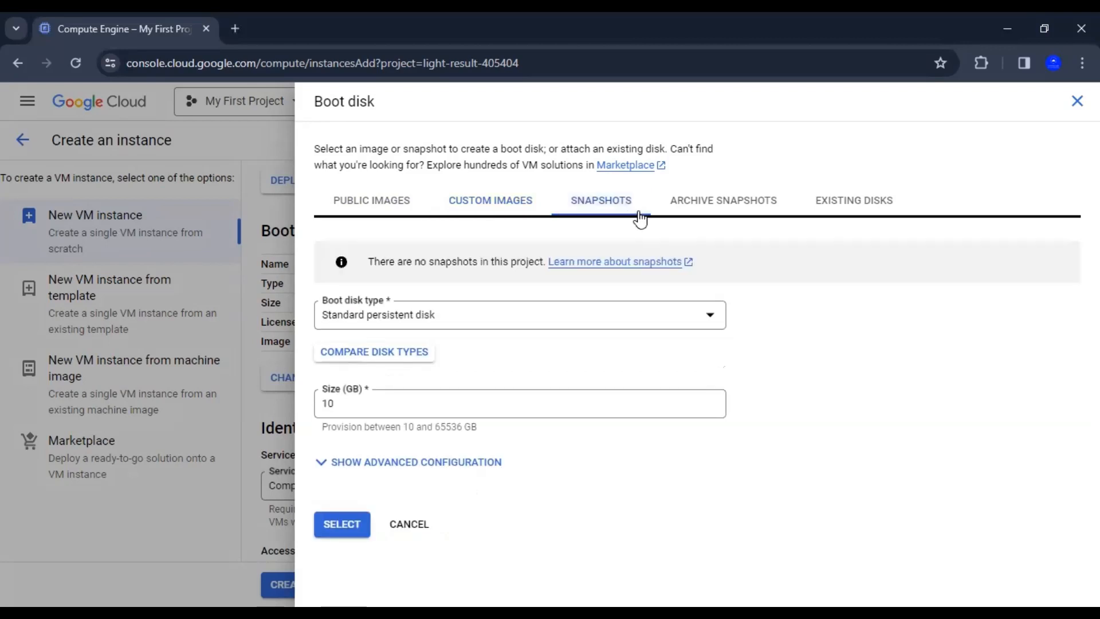
{"action": "left_click", "coordinate": [716, 212]}
{"action": "left_click", "coordinate": [834, 212]}
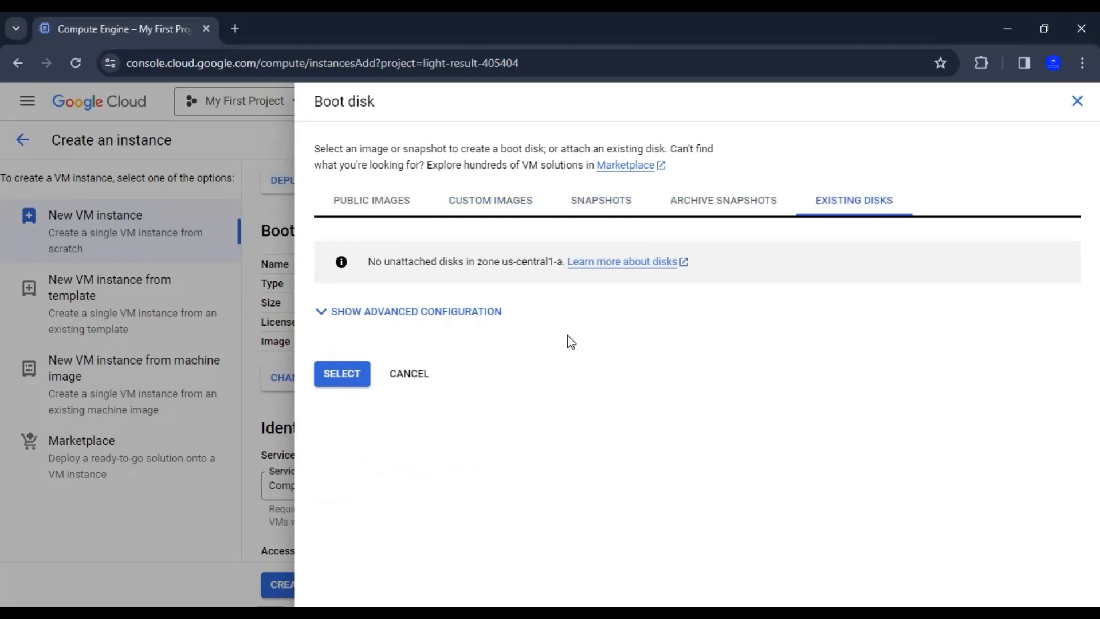
{"action": "left_click", "coordinate": [409, 217]}
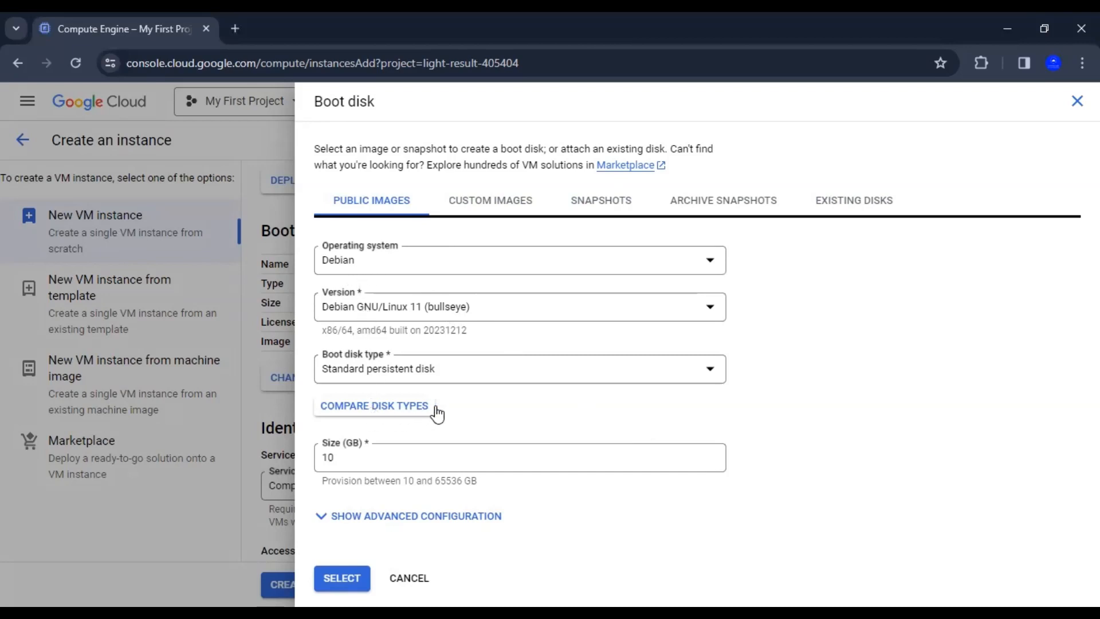
View the available boot disk types and keep Standard persistent disk
{"action": "left_click", "coordinate": [457, 375]}
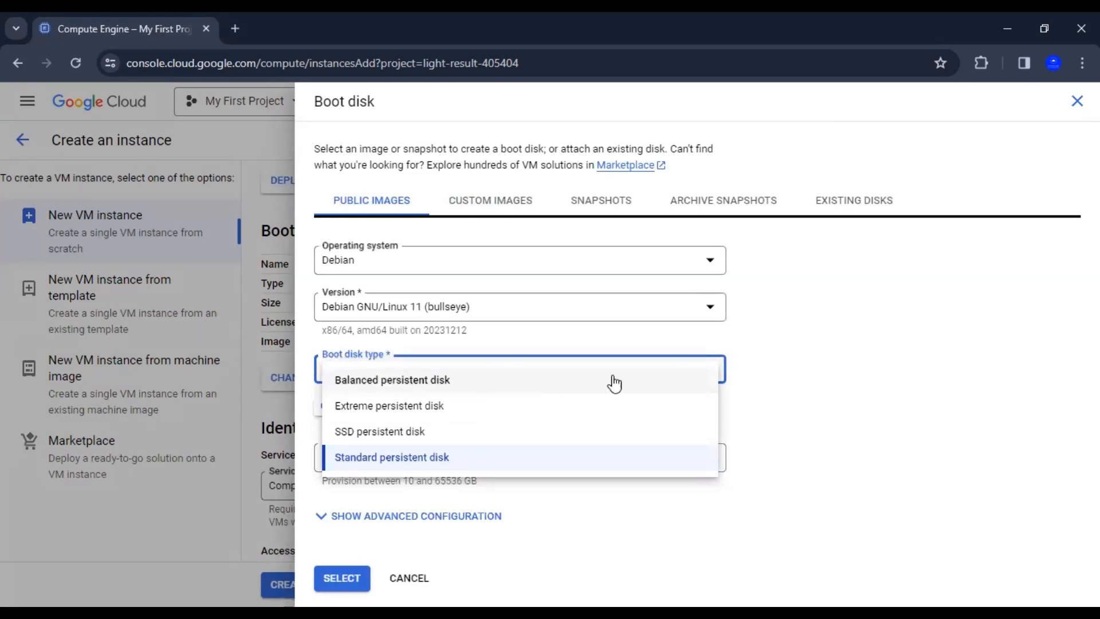
{"action": "left_click", "coordinate": [762, 390]}
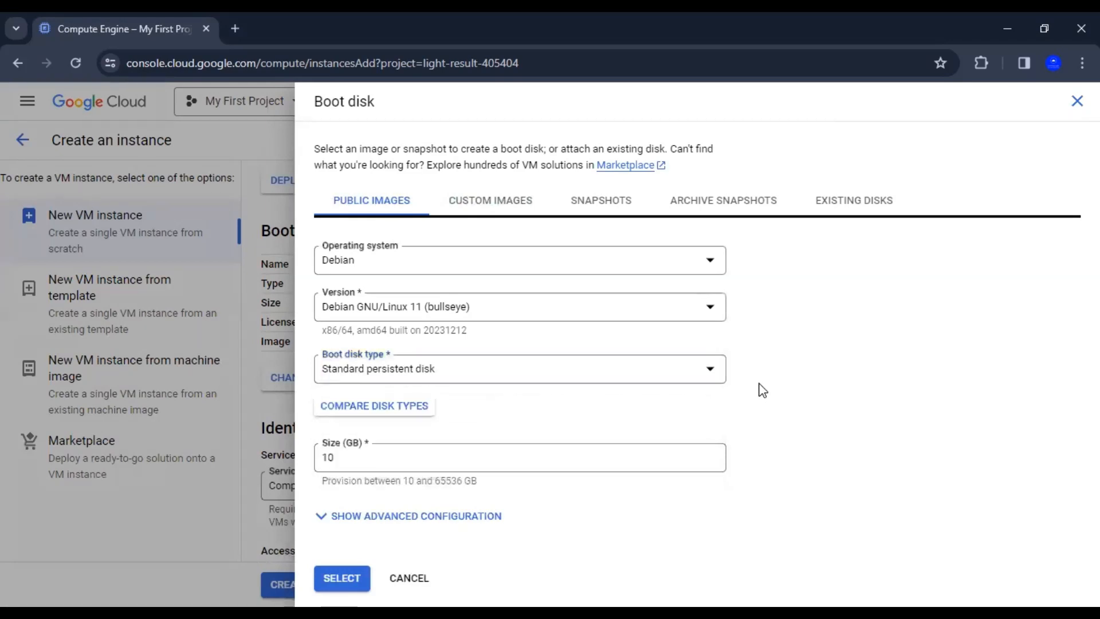
{"action": "left_click", "coordinate": [540, 382]}
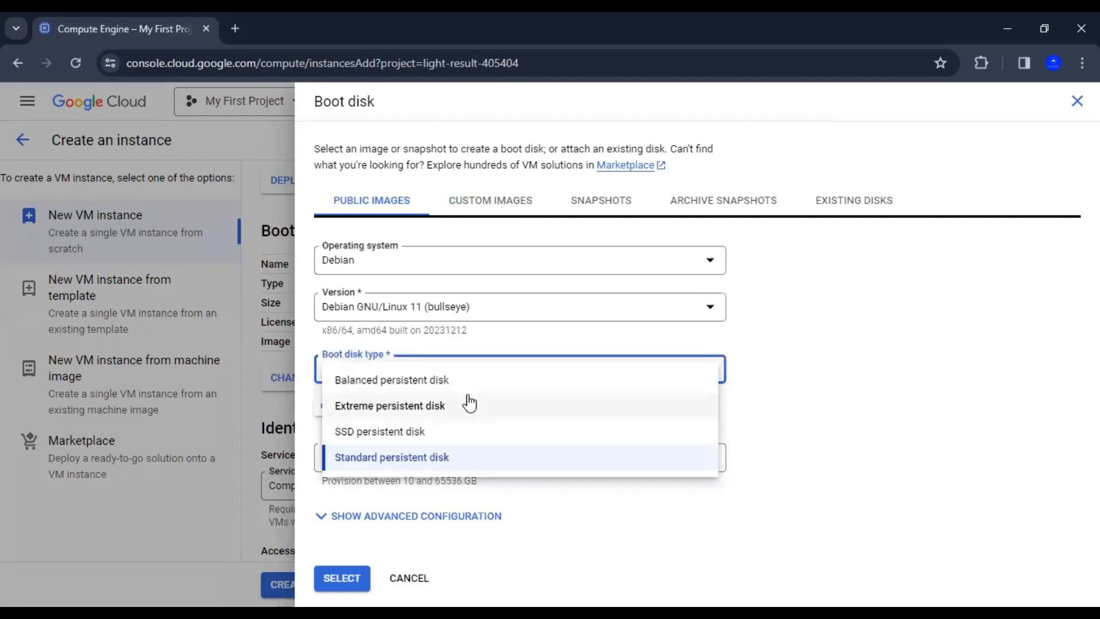
{"action": "left_click", "coordinate": [745, 410]}
Compare the disk types' performance at 5000 GB and 500 GB, and accept the Debian boot disk as a 10 GB standard persistent disk
{"action": "left_click", "coordinate": [401, 409]}
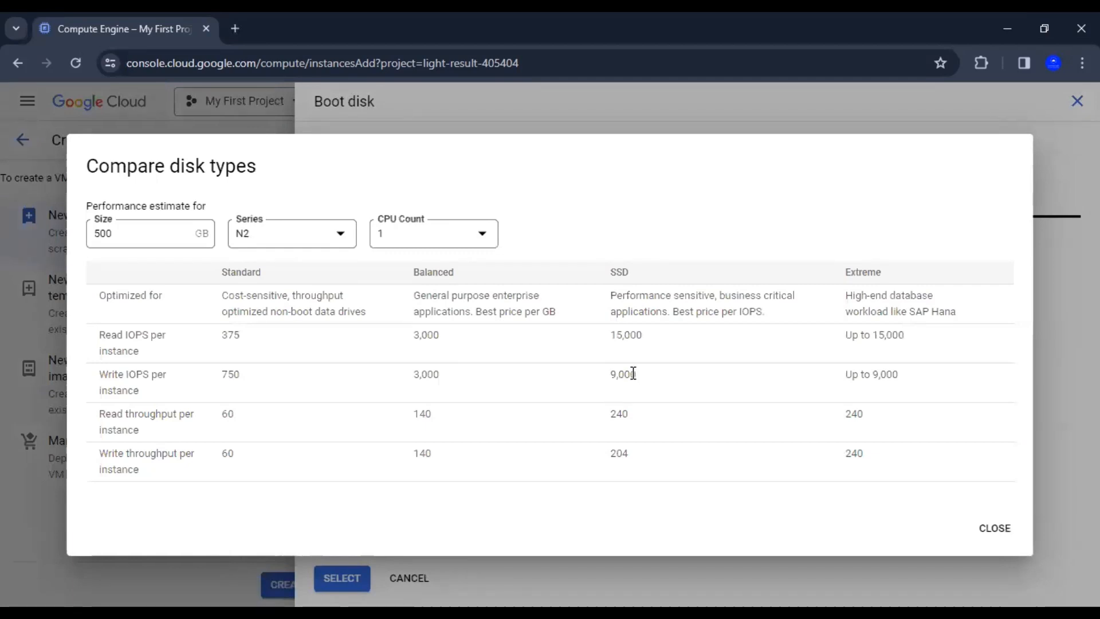
{"action": "left_click", "coordinate": [179, 232]}
{"action": "type", "text": "0"}
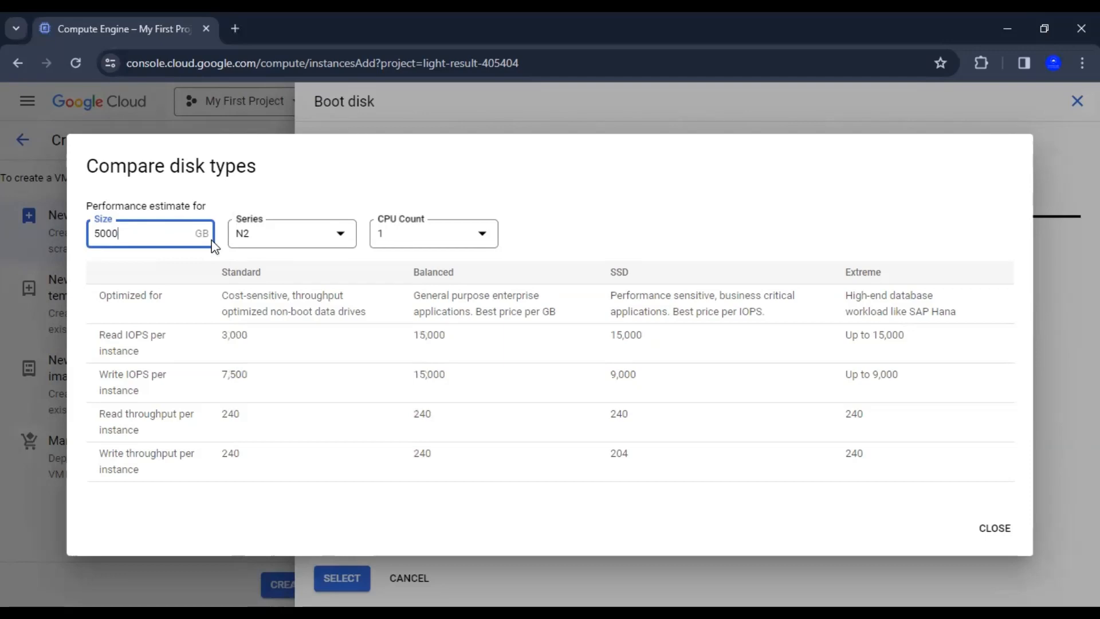
{"action": "type", "text": "0"}
{"action": "key", "text": "BackSpace"}
{"action": "key", "text": "BackSpace"}
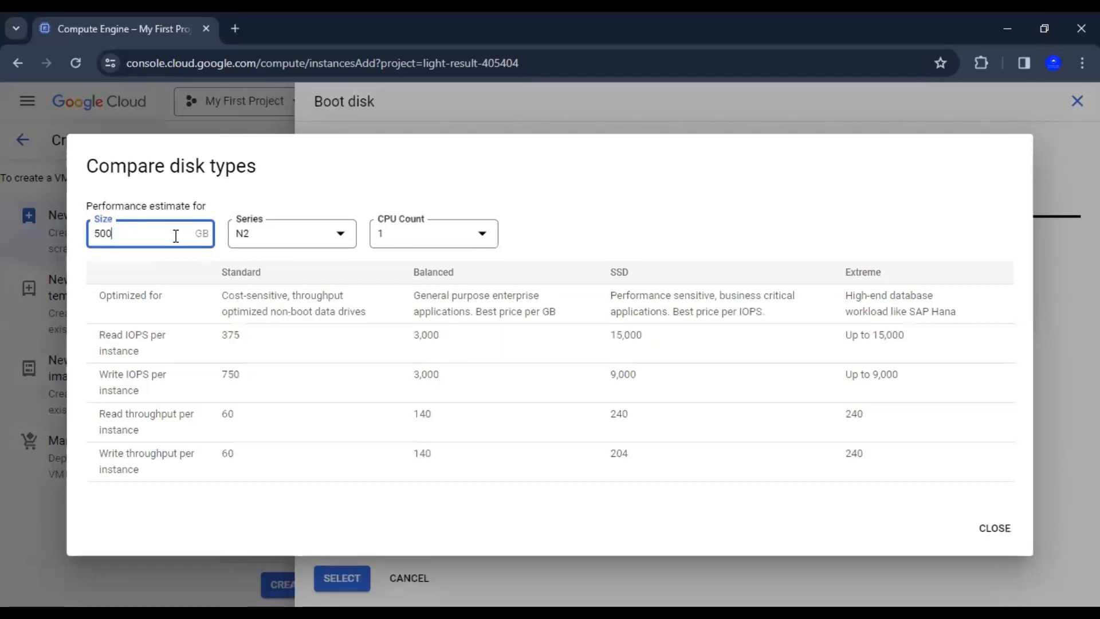
{"action": "left_click", "coordinate": [1004, 527]}
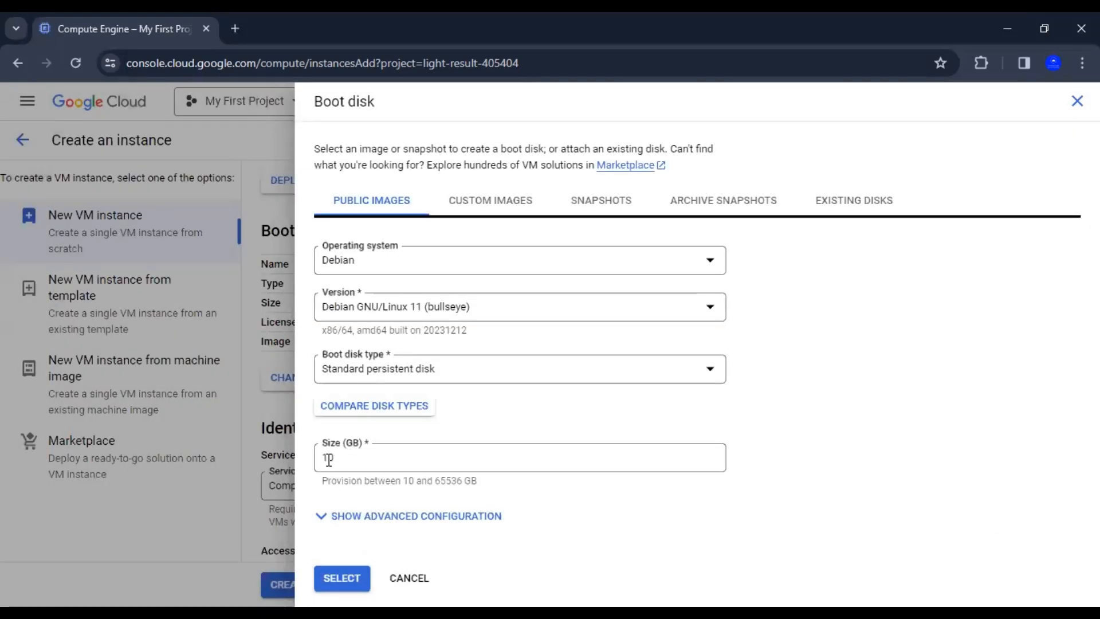
{"action": "left_click", "coordinate": [344, 579]}
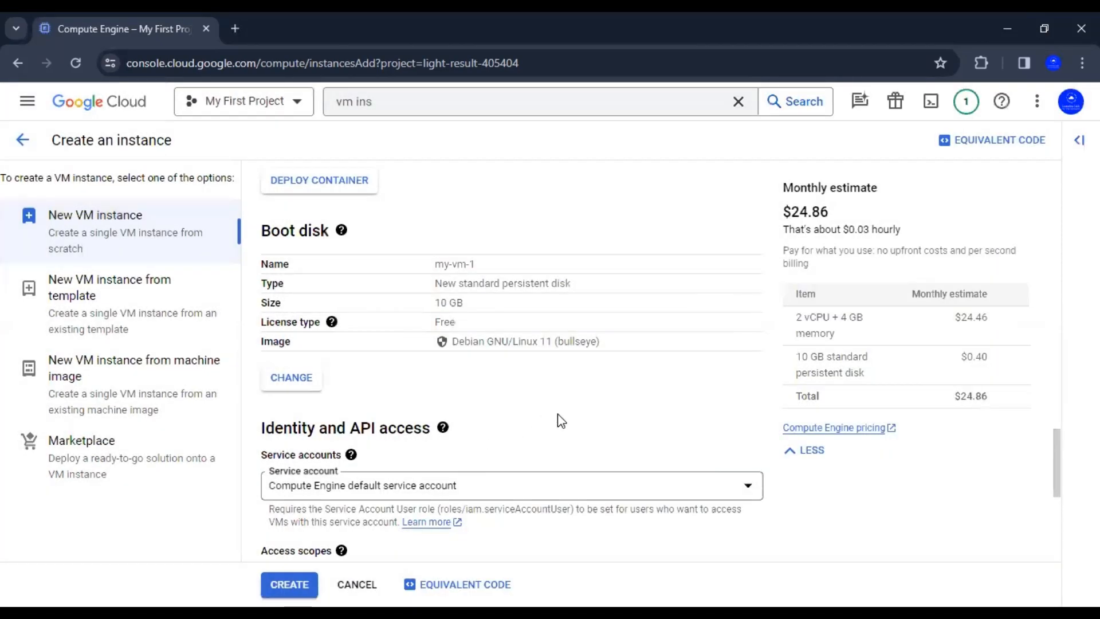
Change the access scopes to Set access for each API and look over the individual API access levels
{"action": "scroll", "coordinate": [560, 420], "scroll_direction": "down", "scroll_amount": 4}
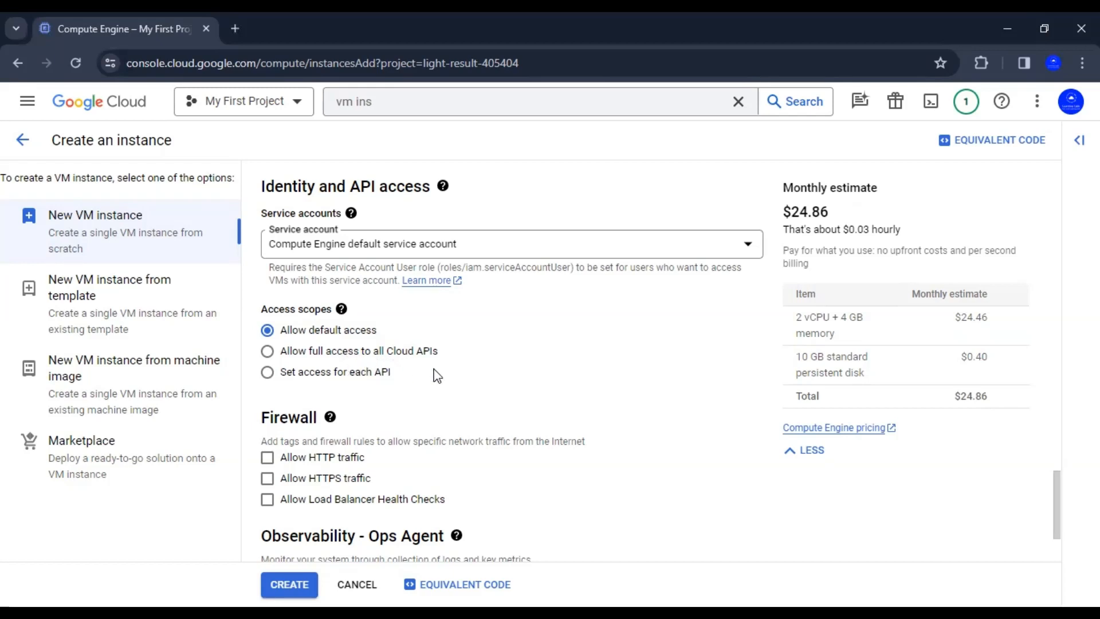
{"action": "left_click", "coordinate": [287, 371]}
{"action": "scroll", "coordinate": [504, 367], "scroll_direction": "down", "scroll_amount": 5}
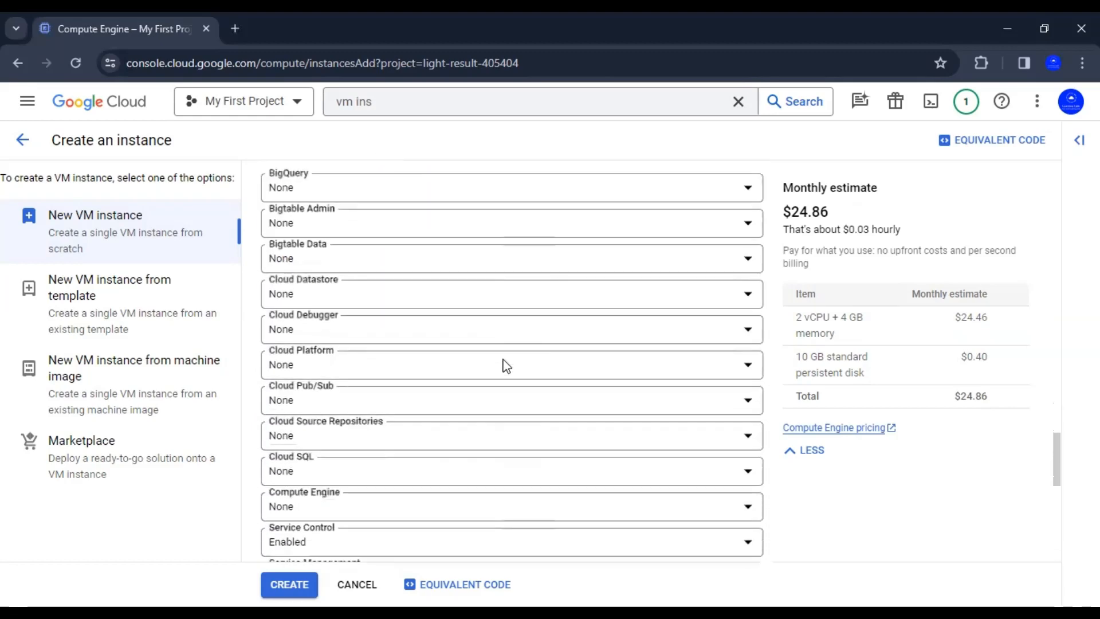
Expand the advanced networking options and add the network tag allow-tag
{"action": "scroll", "coordinate": [506, 364], "scroll_direction": "down", "scroll_amount": 8}
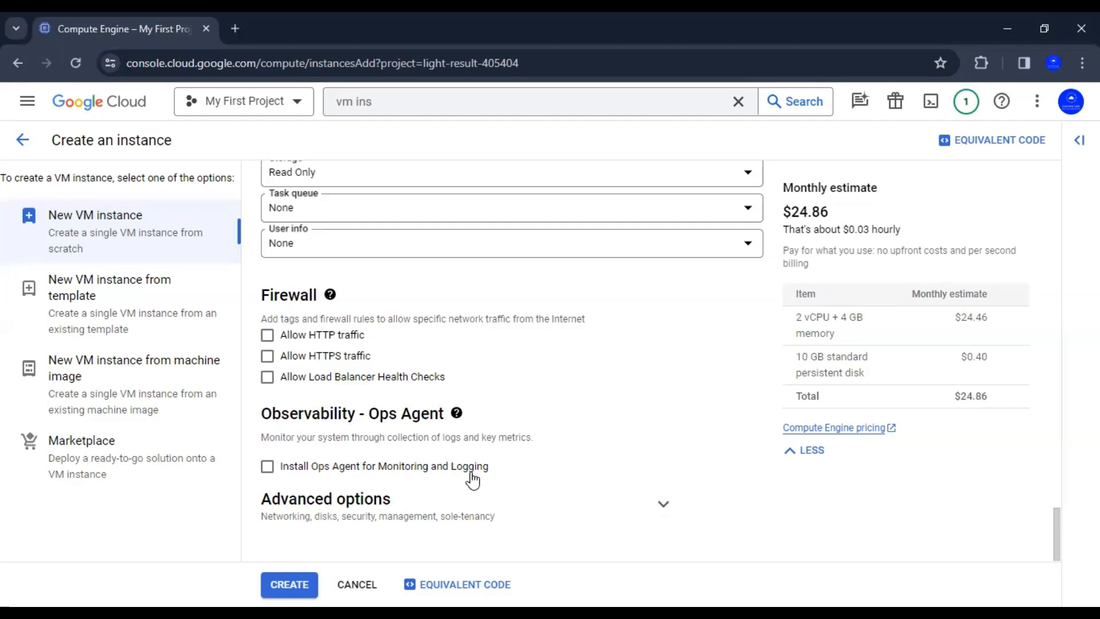
{"action": "left_click", "coordinate": [663, 507]}
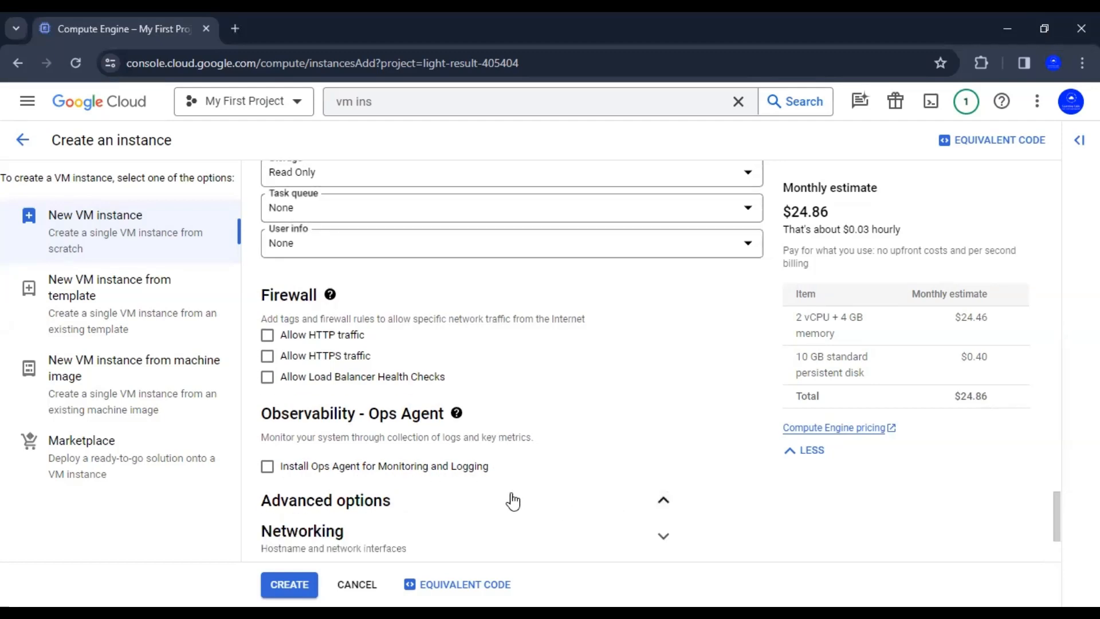
{"action": "scroll", "coordinate": [486, 459], "scroll_direction": "down", "scroll_amount": 3}
{"action": "scroll", "coordinate": [487, 456], "scroll_direction": "down", "scroll_amount": 1}
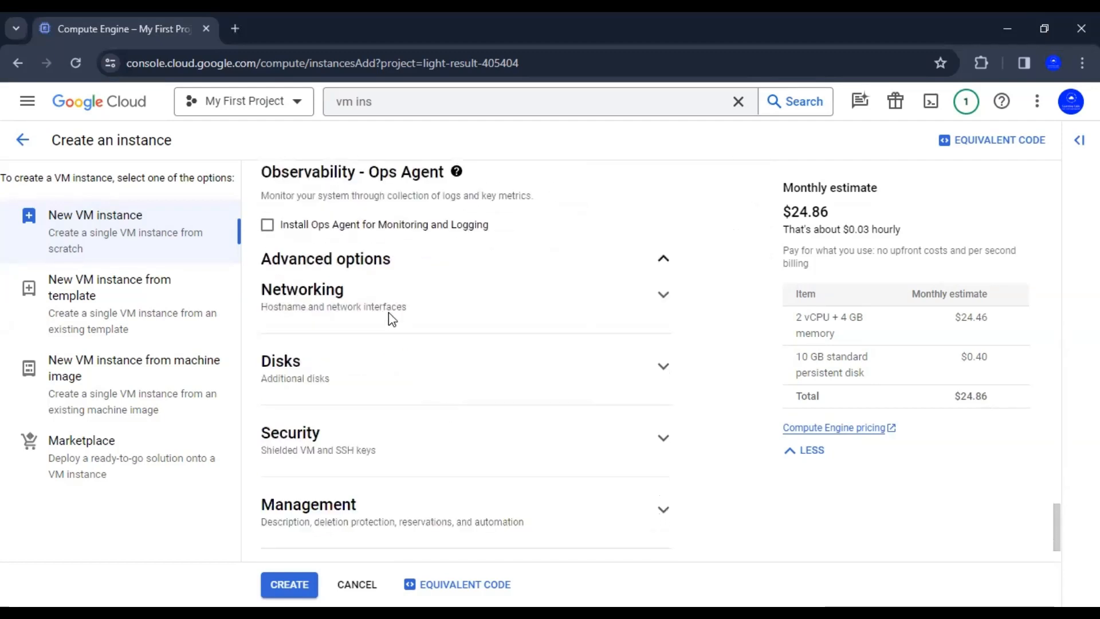
{"action": "left_click", "coordinate": [380, 305]}
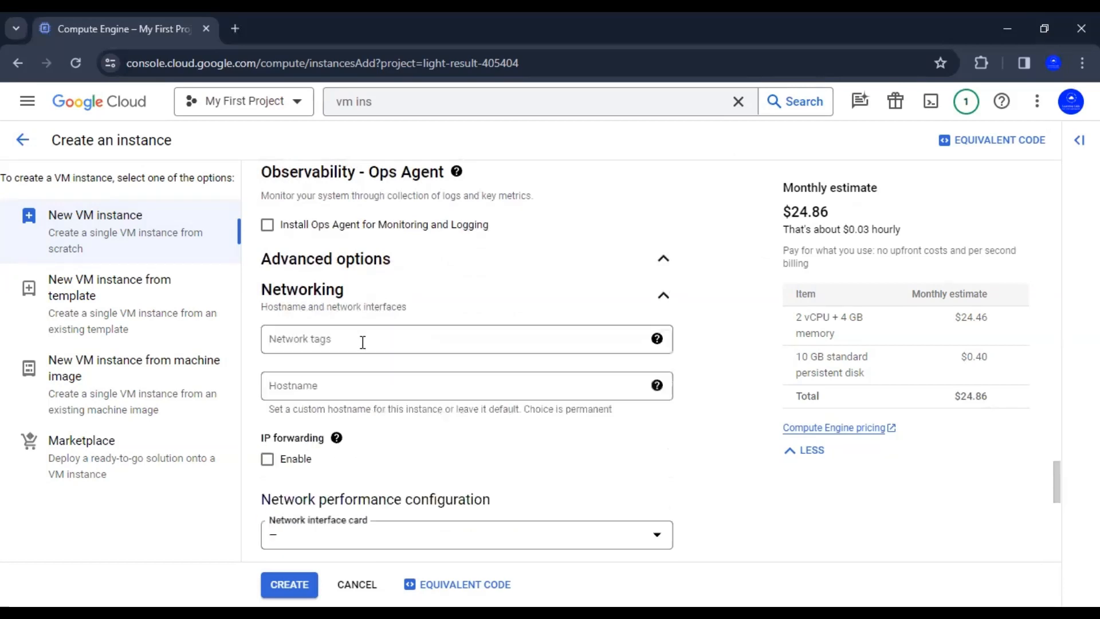
{"action": "left_click", "coordinate": [363, 343]}
{"action": "type", "text": "allo"}
{"action": "type", "text": "w-ta"}
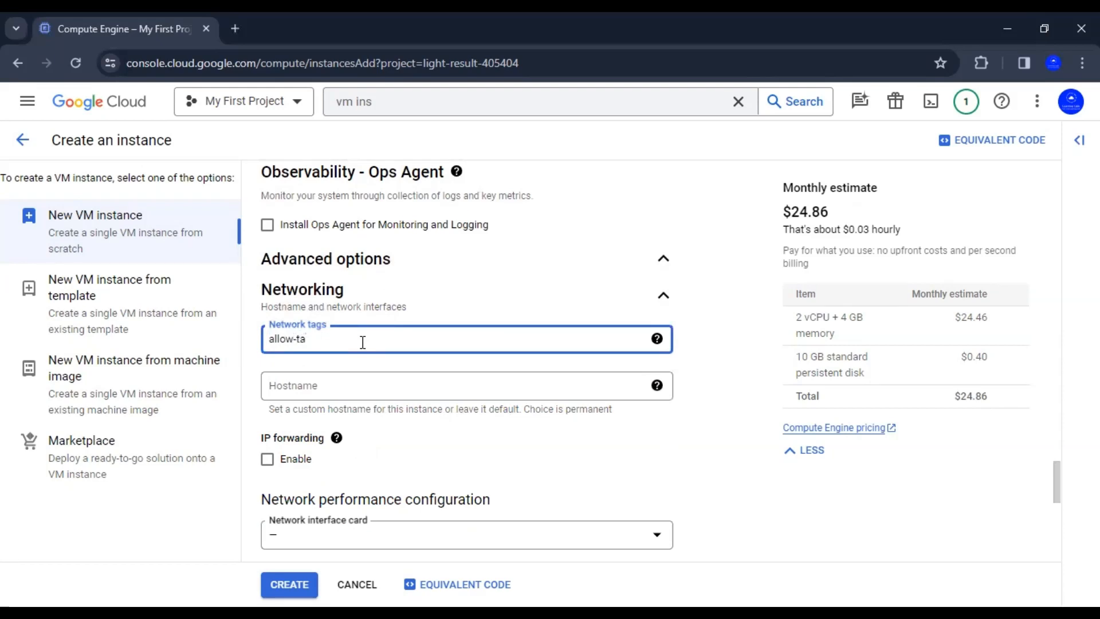
{"action": "type", "text": "g"}
{"action": "key", "text": "Return"}
{"action": "left_click", "coordinate": [720, 369]}
Try to set the custom hostname to my-vm, and clear the hostname field again
{"action": "left_click", "coordinate": [423, 389]}
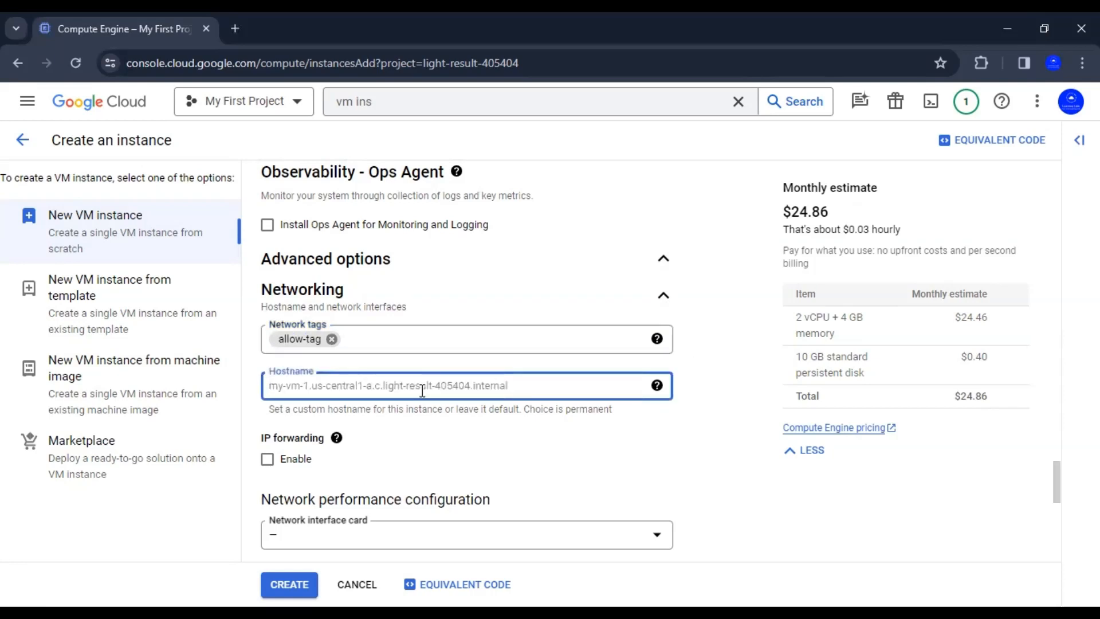
{"action": "type", "text": "m"}
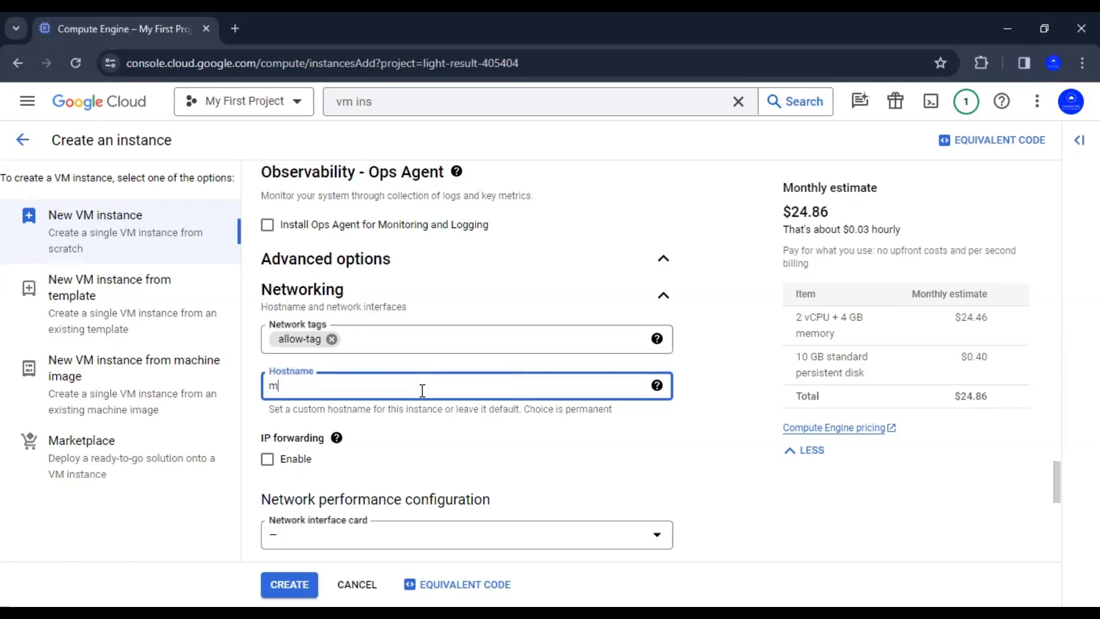
{"action": "type", "text": "y-vm"}
{"action": "left_click", "coordinate": [519, 459]}
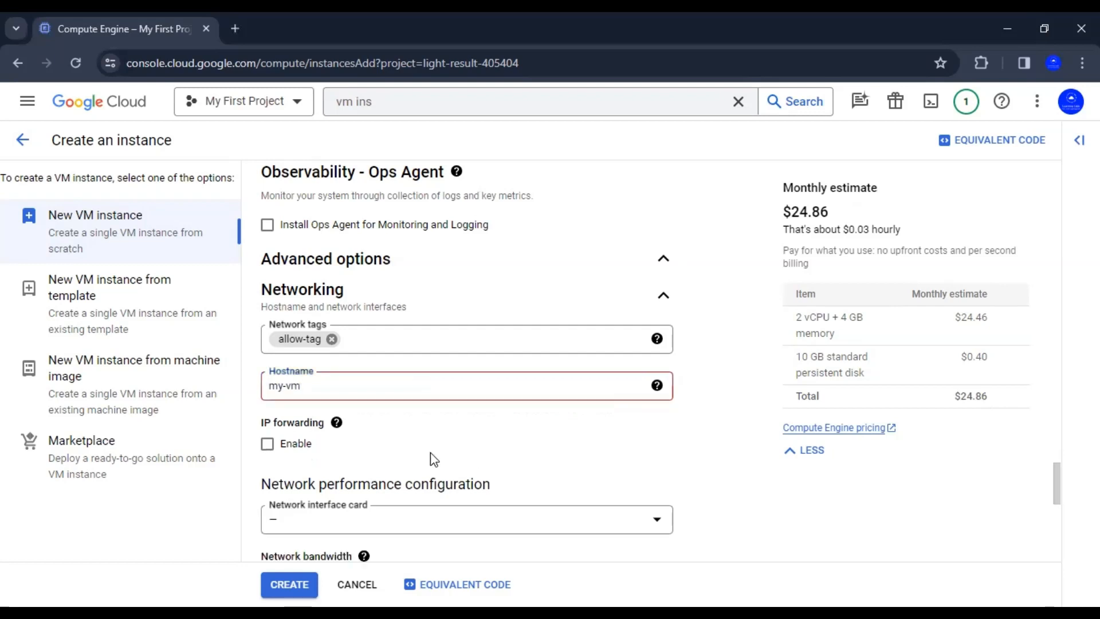
{"action": "left_click", "coordinate": [306, 385]}
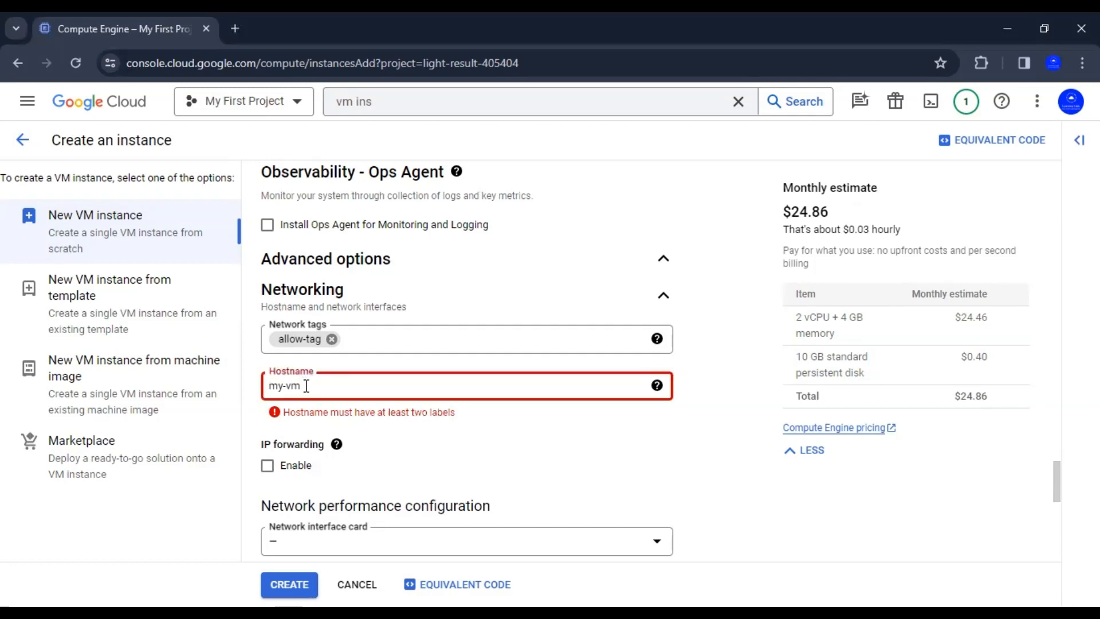
{"action": "triple_click", "coordinate": [263, 391]}
{"action": "key", "text": "BackSpace"}
{"action": "left_click", "coordinate": [500, 466]}
Look over the network performance and network interface settings and the options for additional disks
{"action": "scroll", "coordinate": [501, 469], "scroll_direction": "down", "scroll_amount": 1}
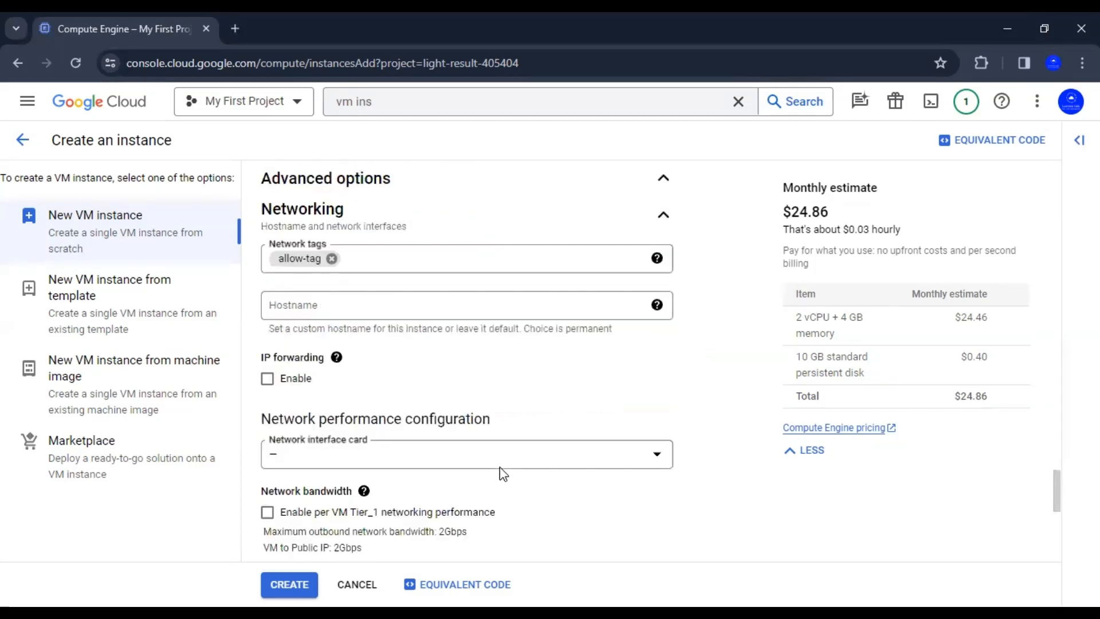
{"action": "scroll", "coordinate": [502, 473], "scroll_direction": "down", "scroll_amount": 1}
{"action": "scroll", "coordinate": [501, 468], "scroll_direction": "down", "scroll_amount": 1}
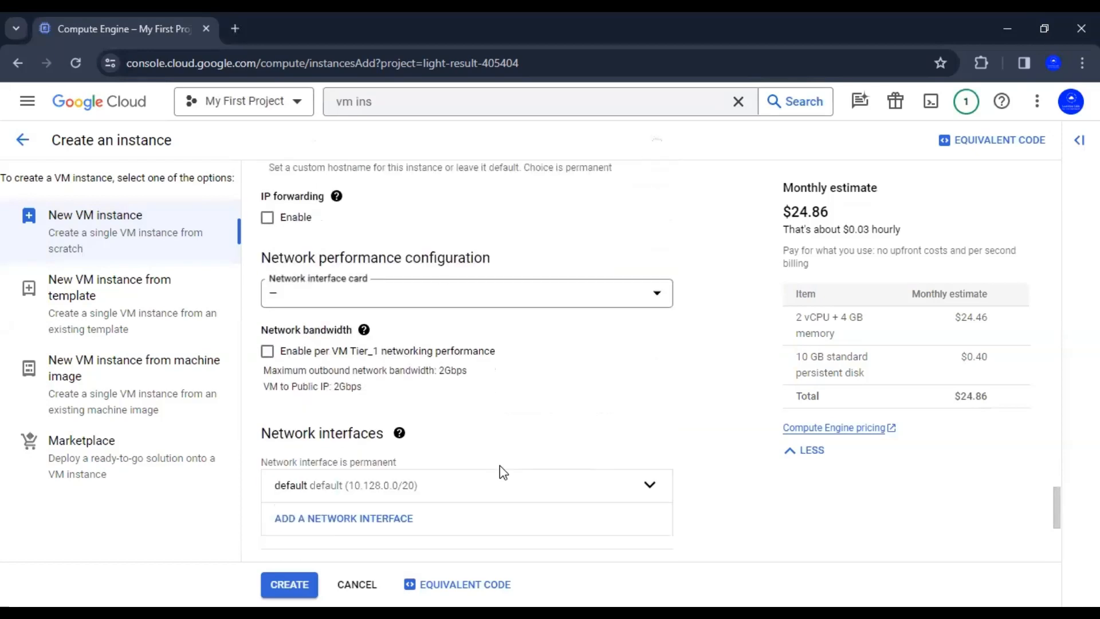
{"action": "scroll", "coordinate": [502, 461], "scroll_direction": "down", "scroll_amount": 3}
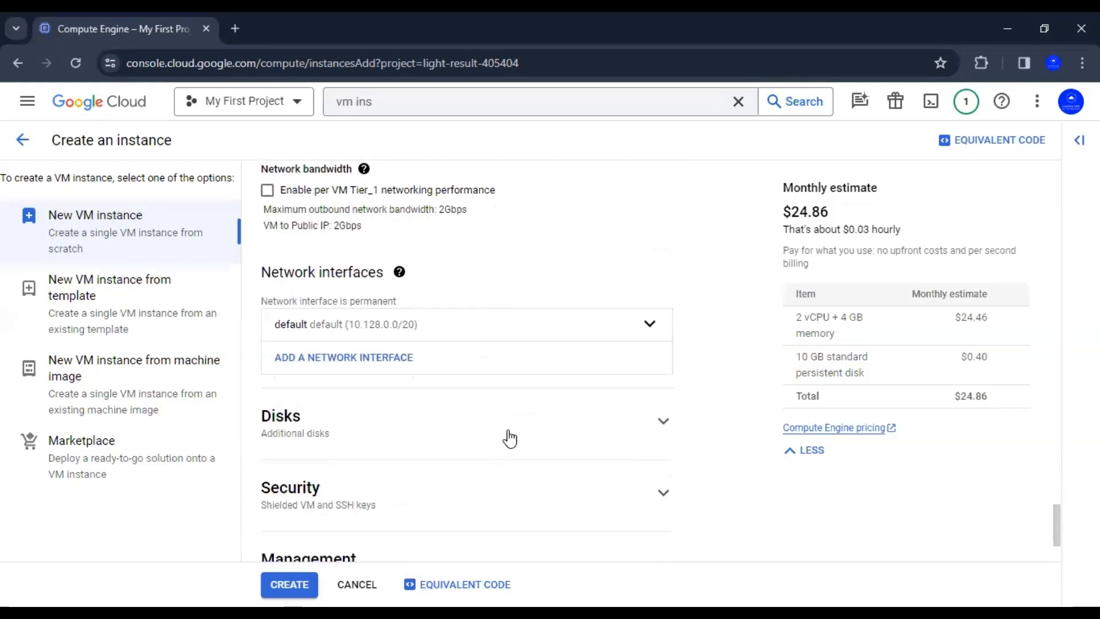
{"action": "left_click", "coordinate": [597, 343]}
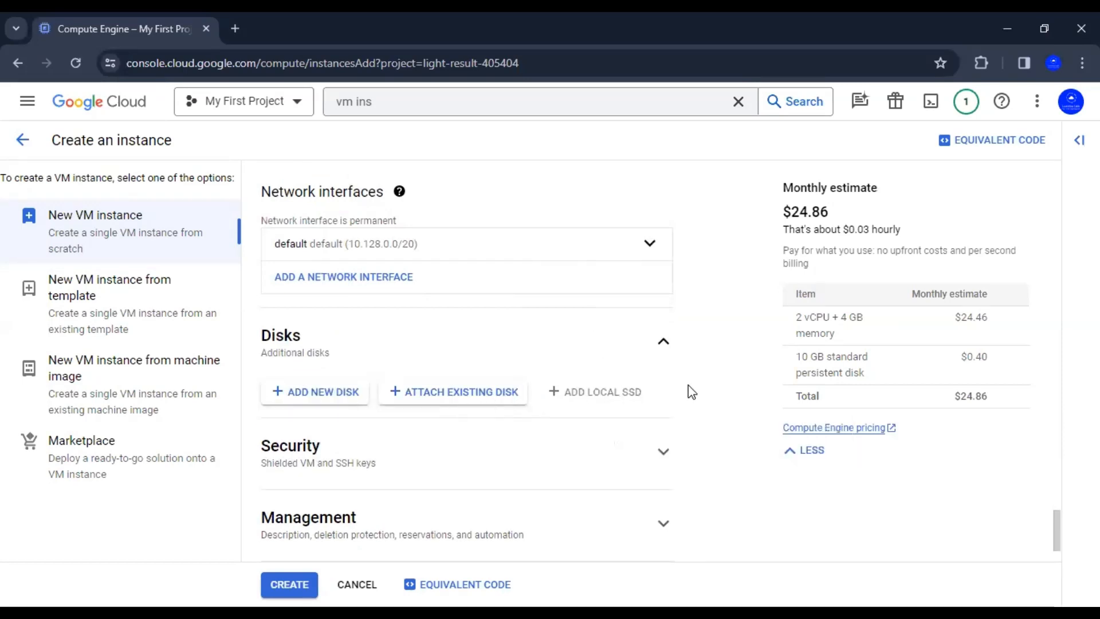
{"action": "scroll", "coordinate": [692, 392], "scroll_direction": "down", "scroll_amount": 1}
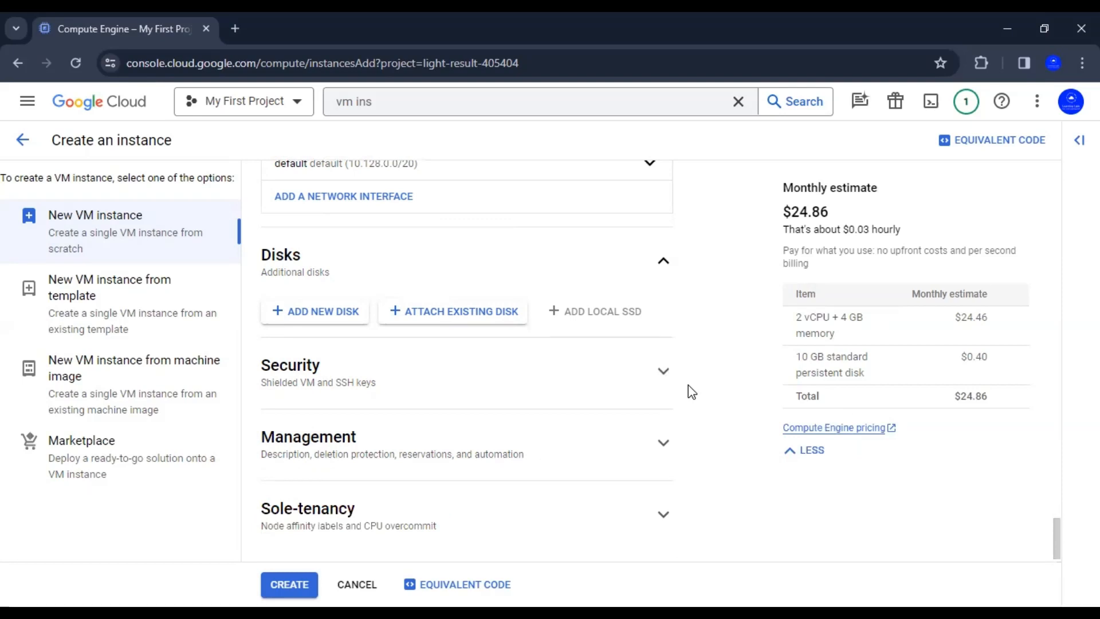
Turn on Secure Boot in the Shielded VM security settings
{"action": "left_click", "coordinate": [661, 372]}
{"action": "scroll", "coordinate": [686, 392], "scroll_direction": "down", "scroll_amount": 1}
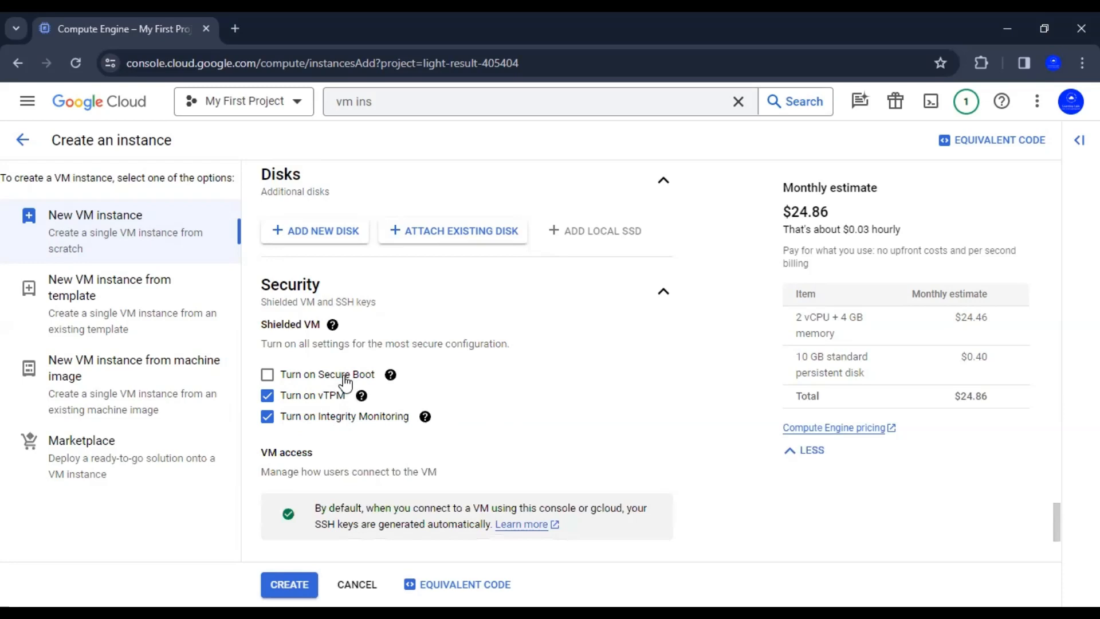
{"action": "left_click", "coordinate": [302, 379]}
Open the Management settings and look at the description, deletion protection and reservation options
{"action": "scroll", "coordinate": [591, 414], "scroll_direction": "down", "scroll_amount": 3}
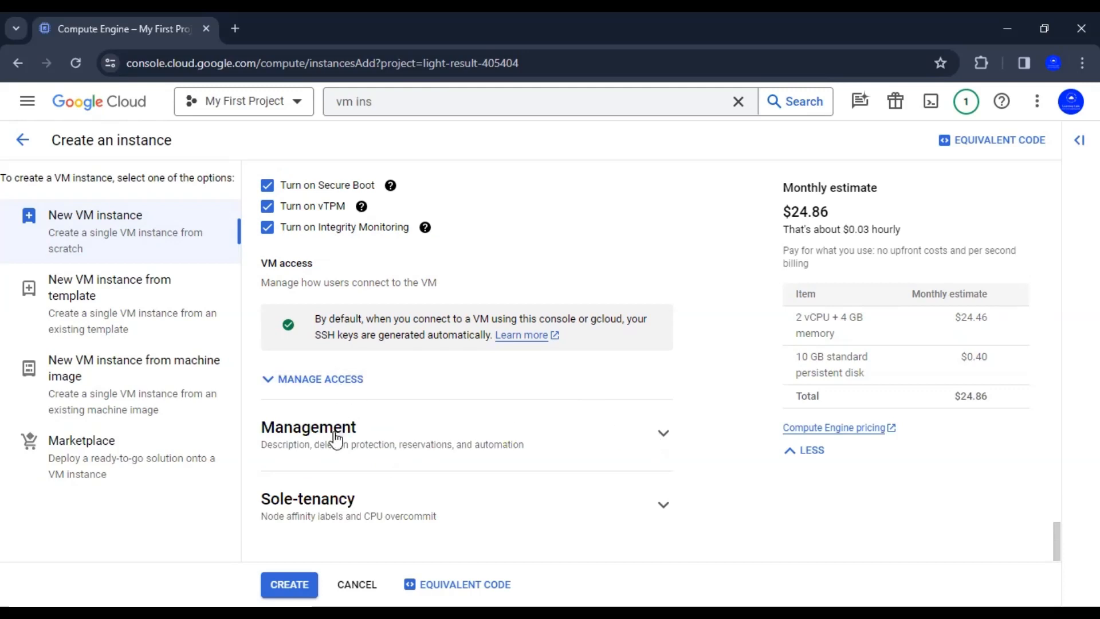
{"action": "left_click", "coordinate": [363, 445]}
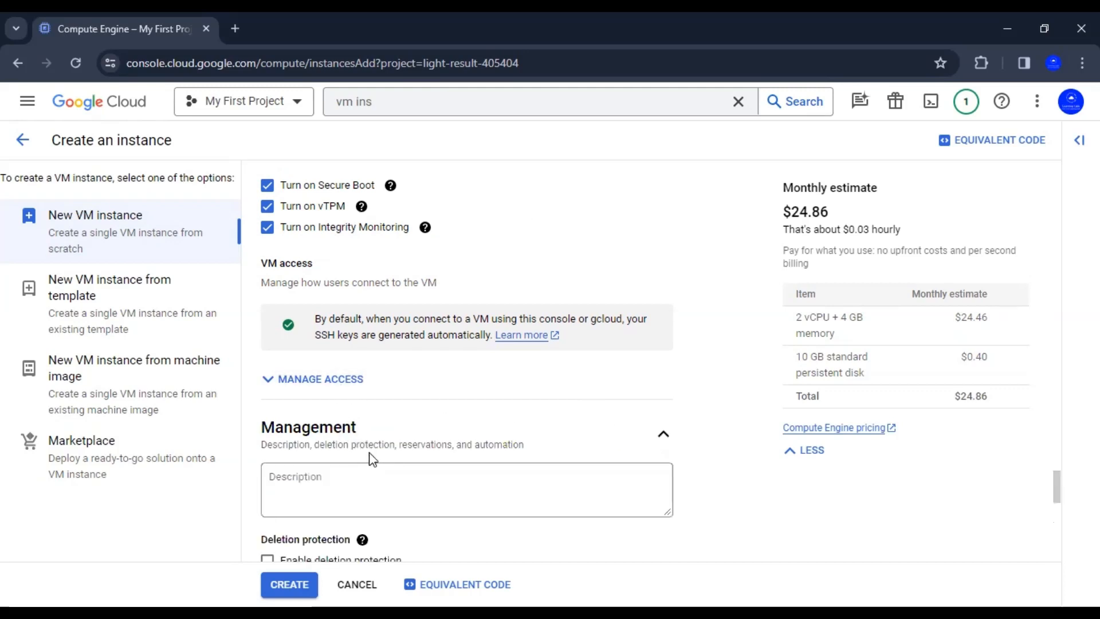
{"action": "scroll", "coordinate": [369, 452], "scroll_direction": "down", "scroll_amount": 3}
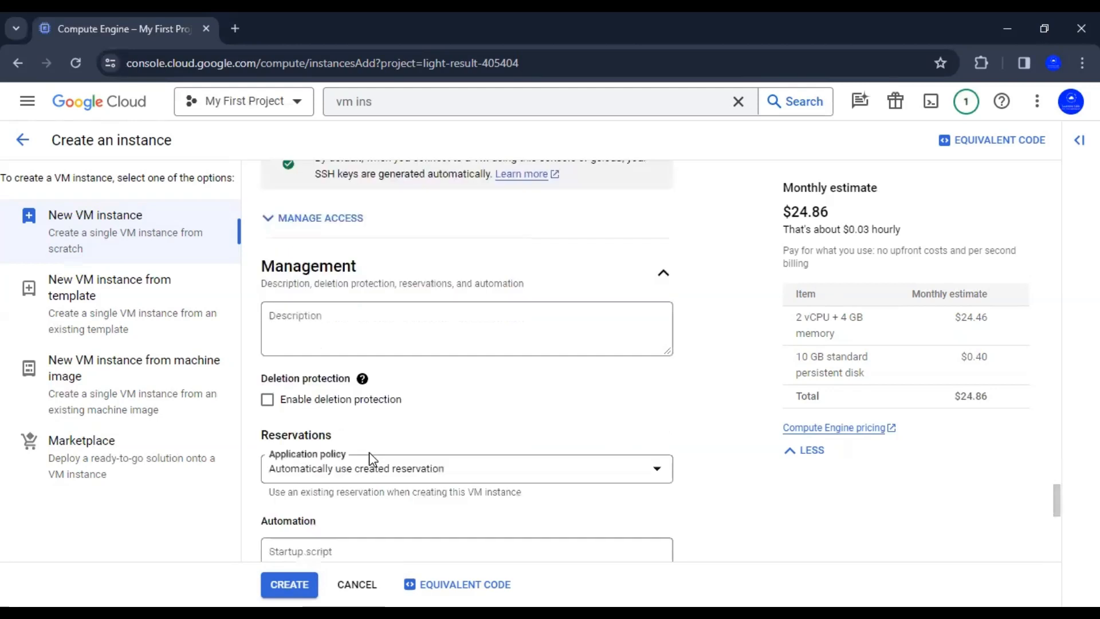
{"action": "left_click", "coordinate": [365, 346]}
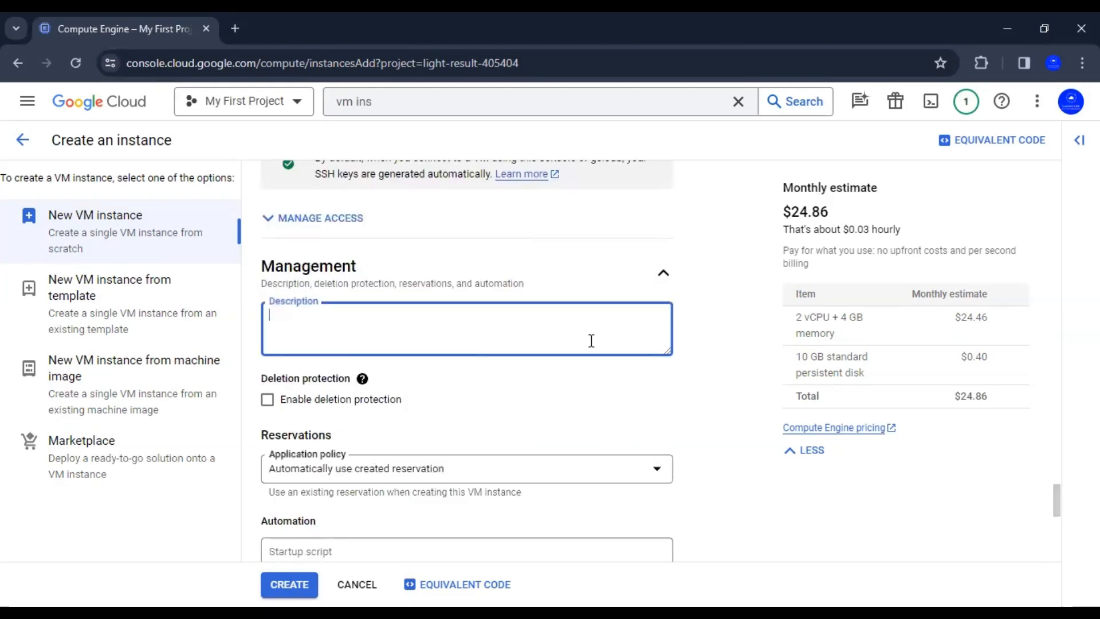
Enable deletion protection for the instance, and turn it off again
{"action": "mouse_move", "coordinate": [266, 402]}
{"action": "left_click", "coordinate": [277, 404]}
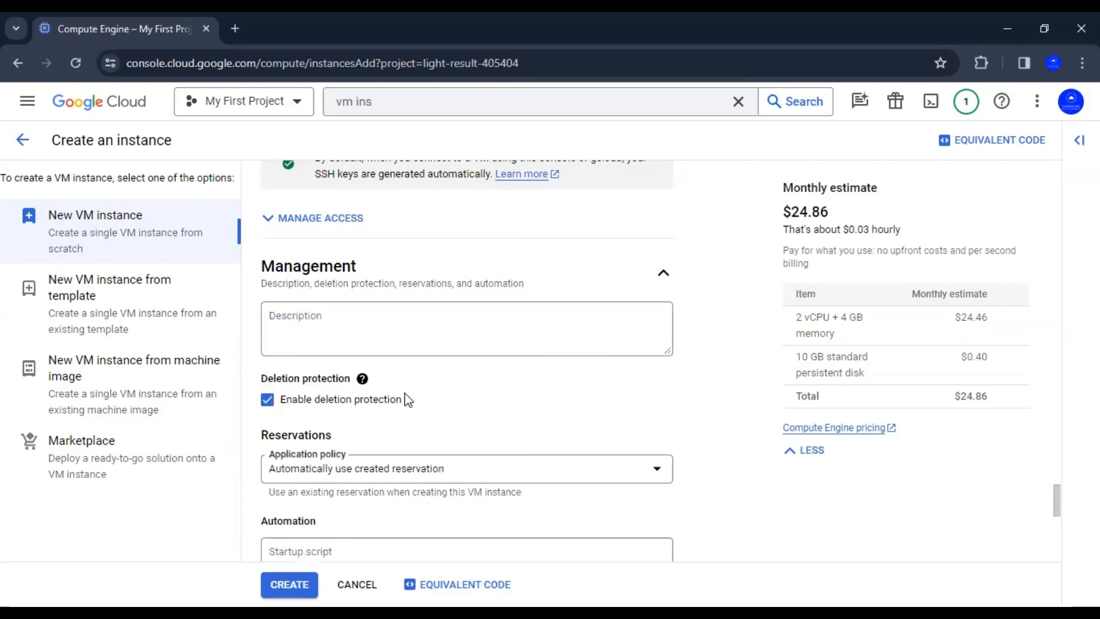
{"action": "left_click", "coordinate": [270, 405]}
Enter yum update as the instance's startup script in the automation settings
{"action": "scroll", "coordinate": [499, 408], "scroll_direction": "down", "scroll_amount": 1}
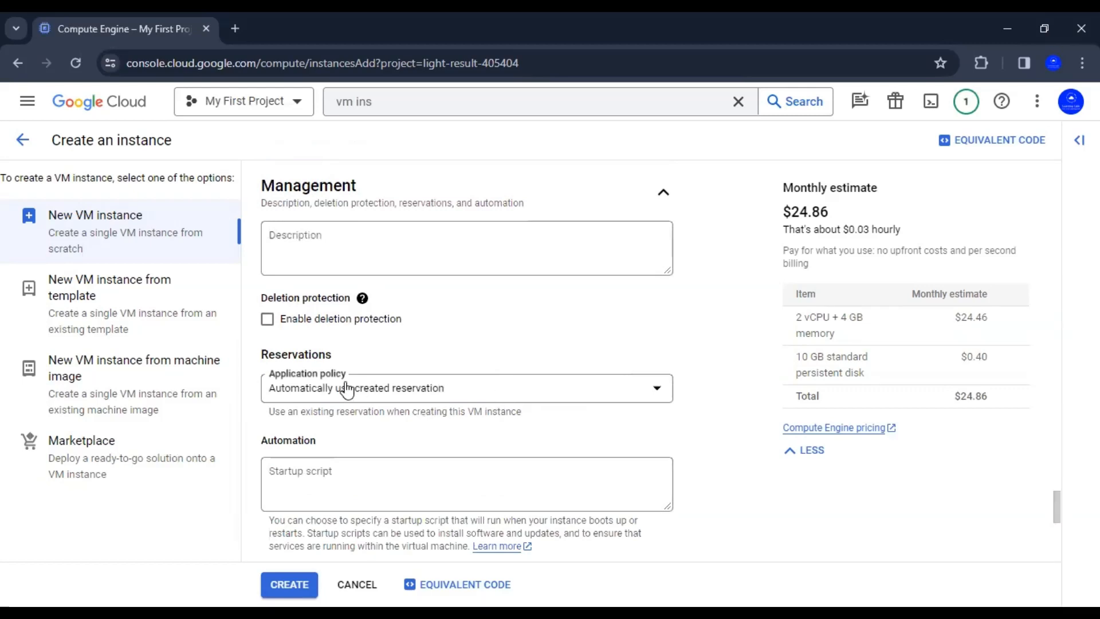
{"action": "scroll", "coordinate": [424, 394], "scroll_direction": "down", "scroll_amount": 1}
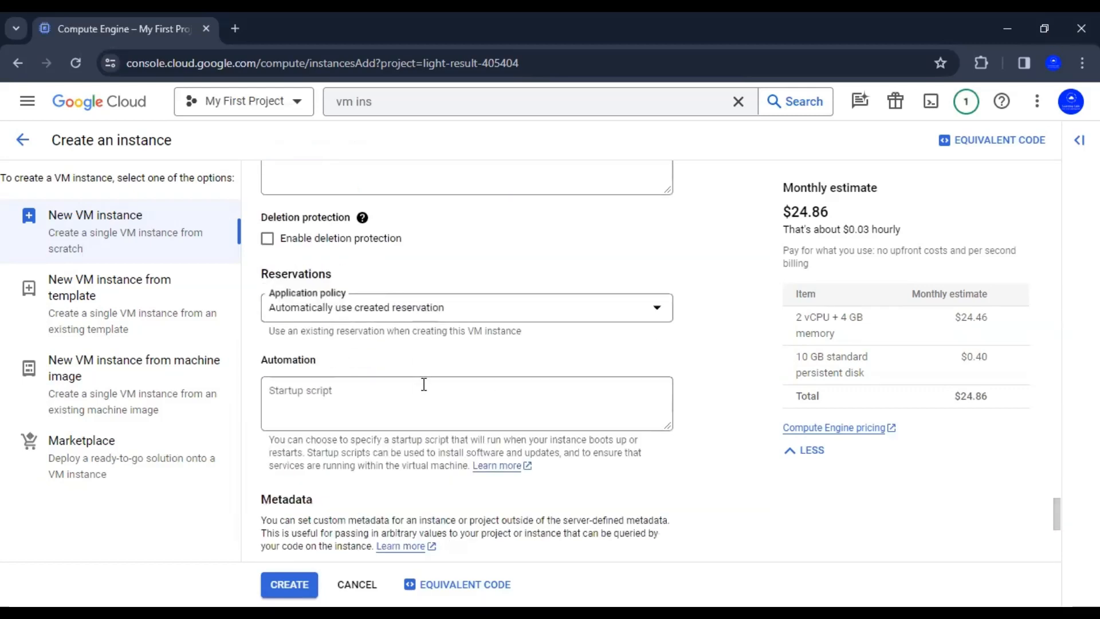
{"action": "left_click", "coordinate": [356, 408]}
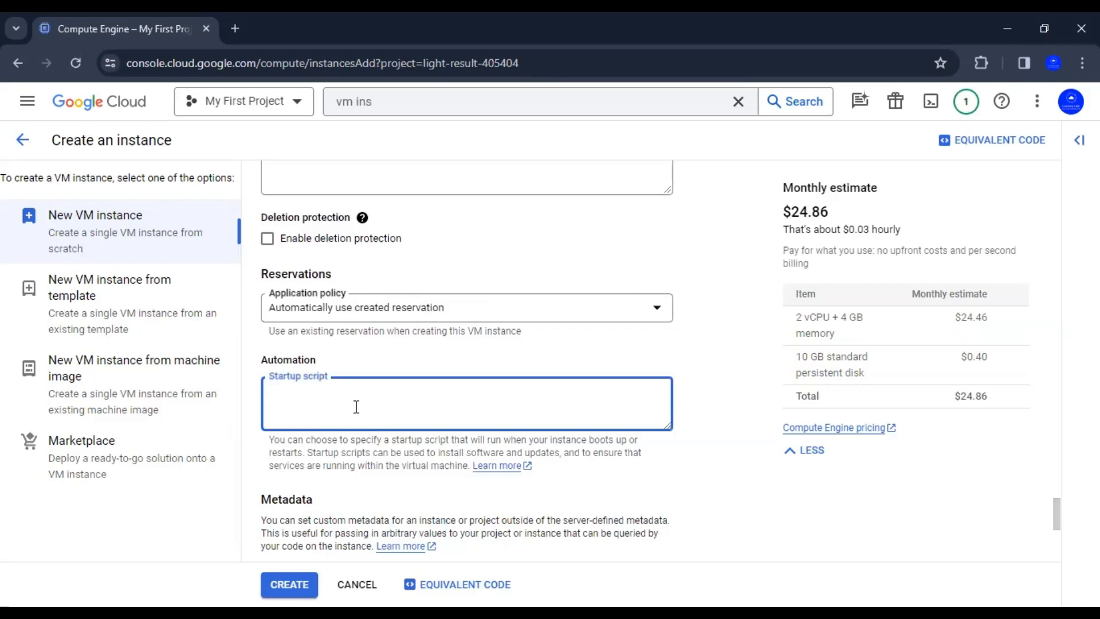
{"action": "type", "text": "yum update"}
{"action": "left_click", "coordinate": [675, 461]}
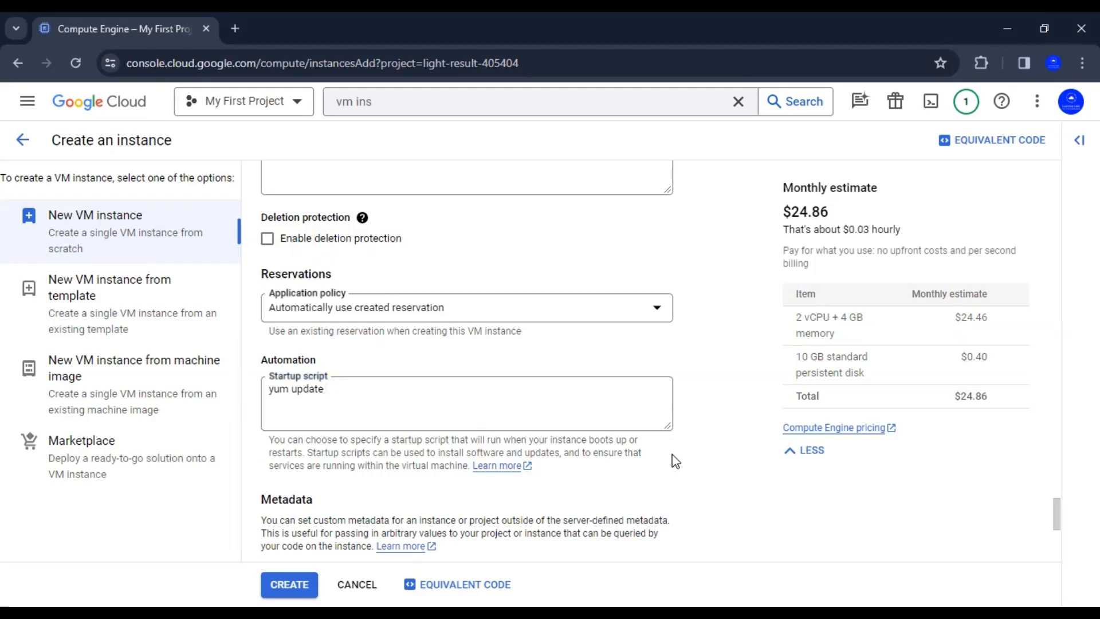
Review the metadata and data encryption options, keep the Google-managed encryption key, and create the VM instance
{"action": "scroll", "coordinate": [675, 460], "scroll_direction": "down", "scroll_amount": 3}
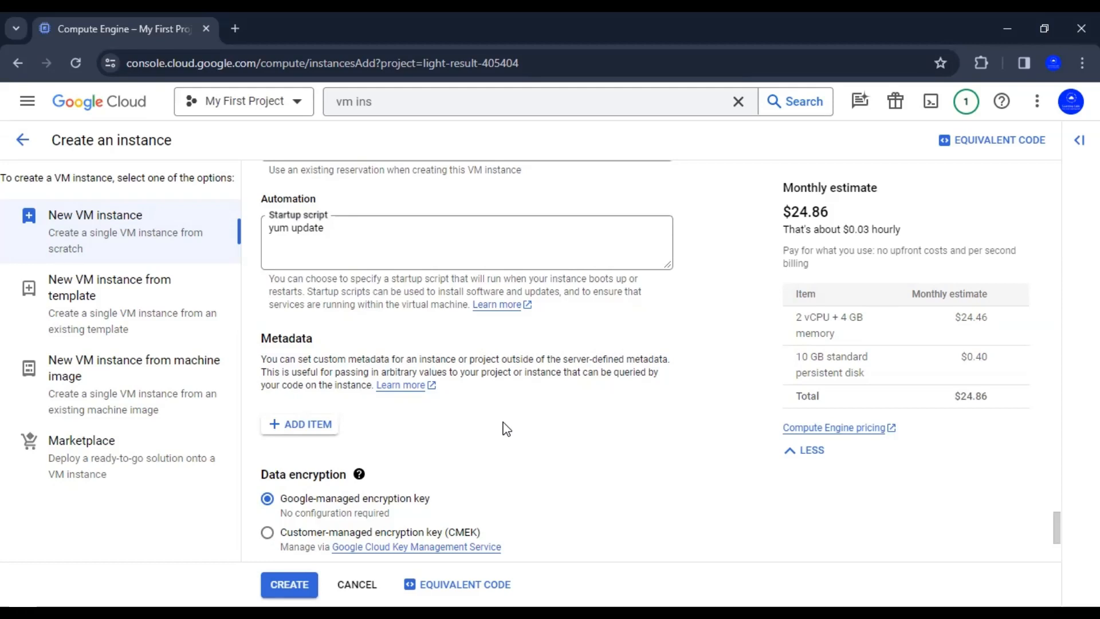
{"action": "scroll", "coordinate": [494, 430], "scroll_direction": "down", "scroll_amount": 1}
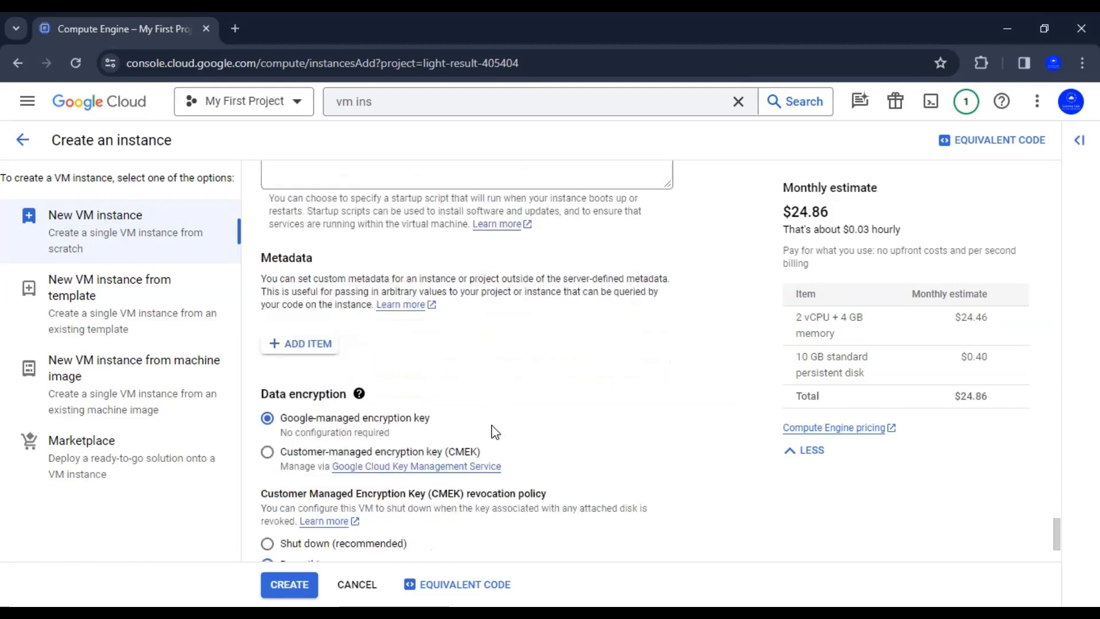
{"action": "scroll", "coordinate": [493, 427], "scroll_direction": "down", "scroll_amount": 1}
{"action": "scroll", "coordinate": [491, 427], "scroll_direction": "down", "scroll_amount": 1}
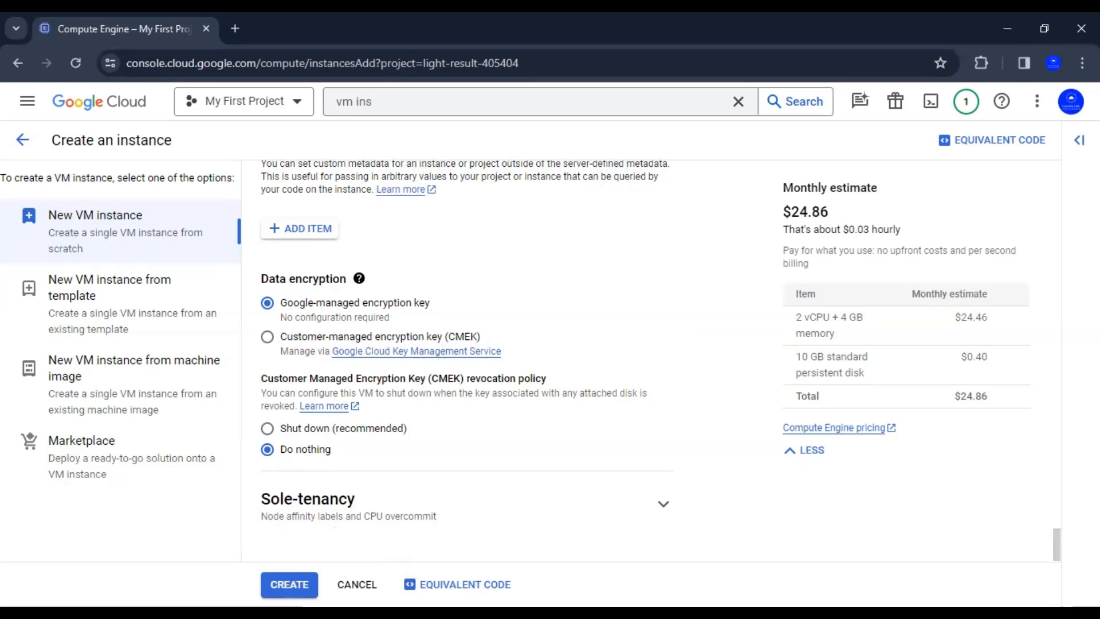
{"action": "left_click", "coordinate": [284, 584]}
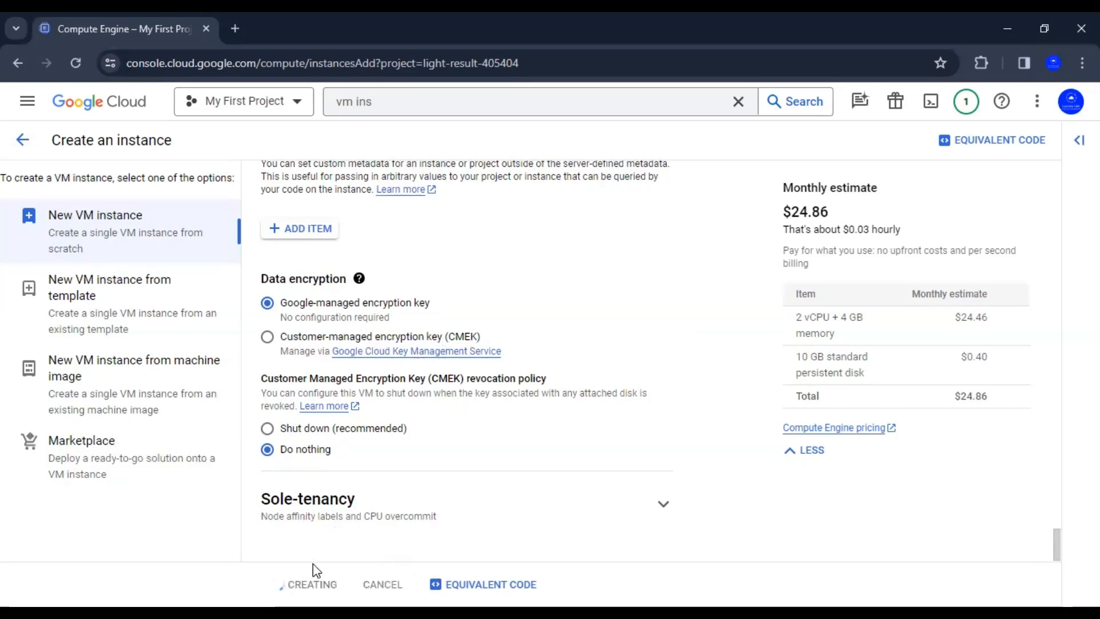